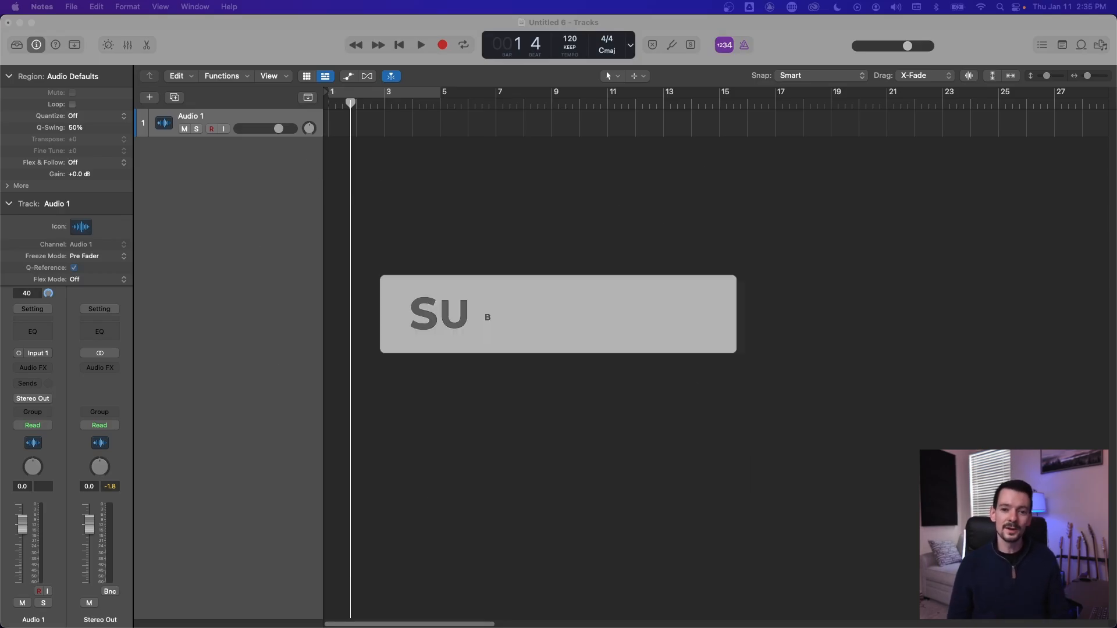
Hide the inspector and show the floating Quick Help window, placed over the empty part of the track header area
left_click(367, 189)
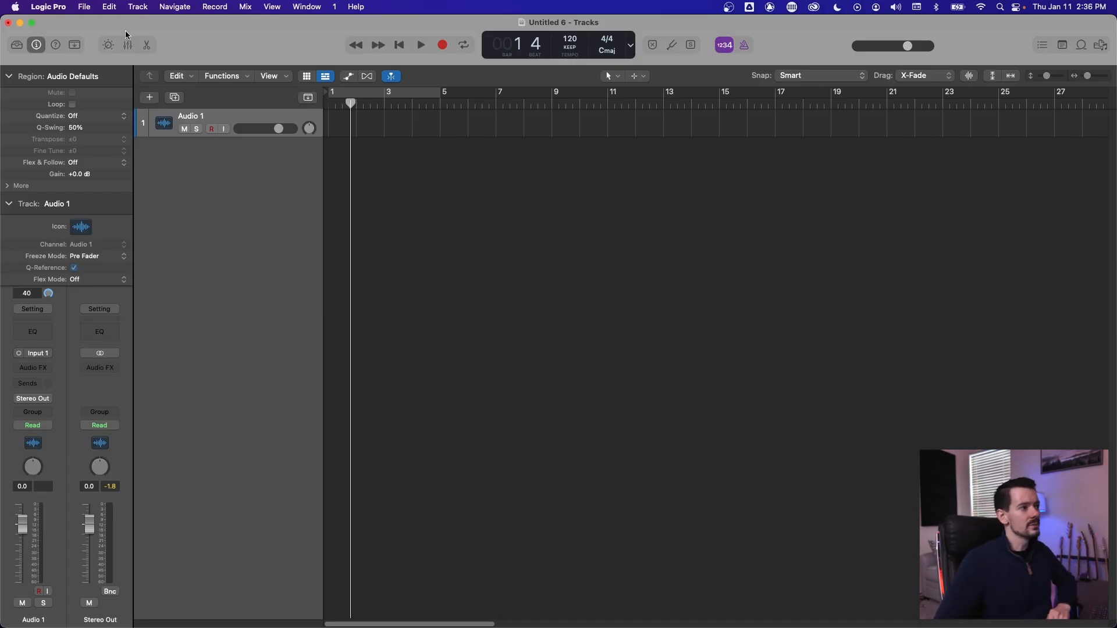
key("i")
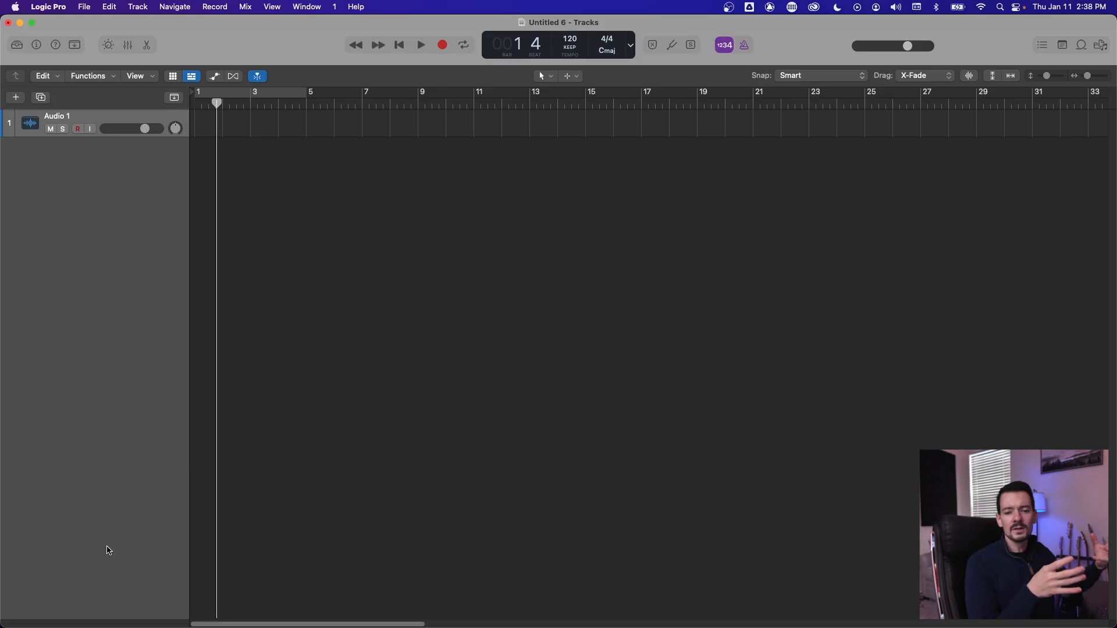
left_click(56, 45)
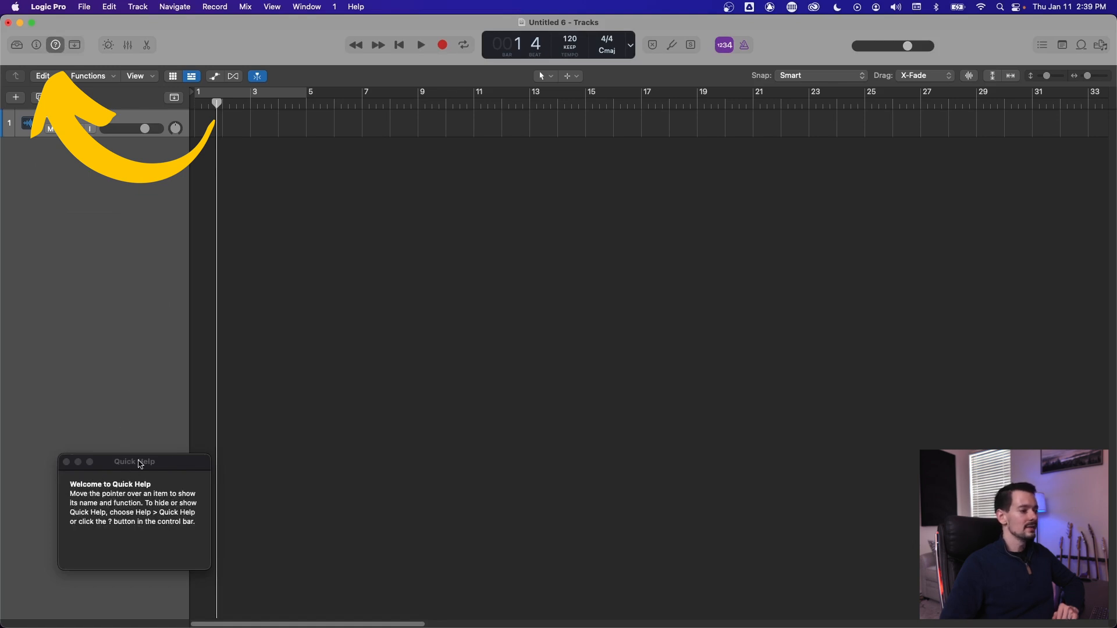
left_click_drag(140, 464, 115, 451)
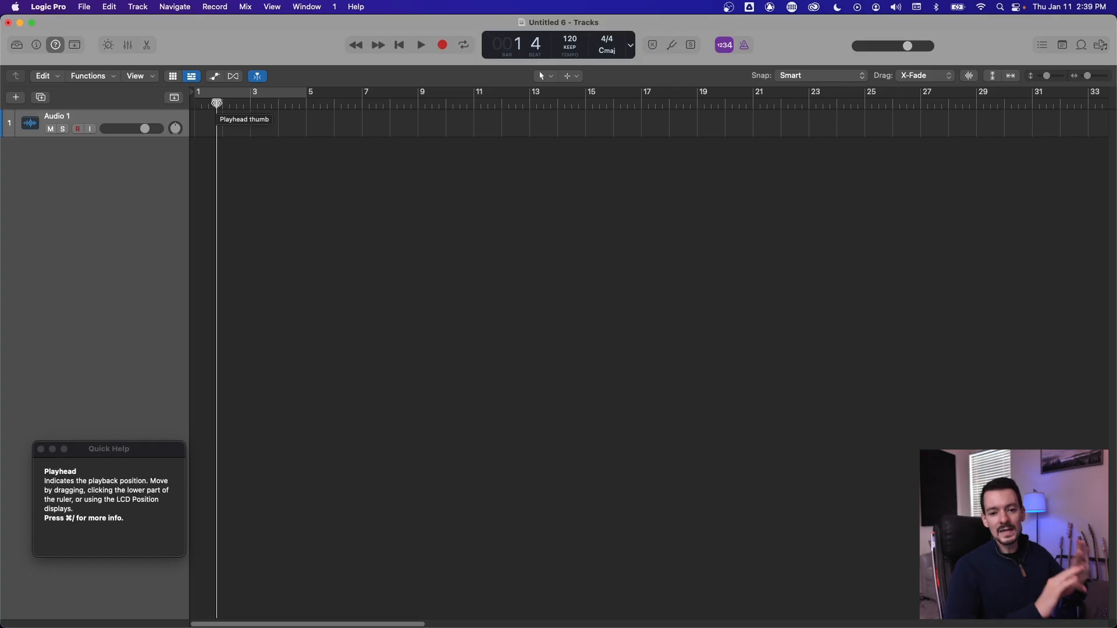
left_click_drag(137, 450, 105, 521)
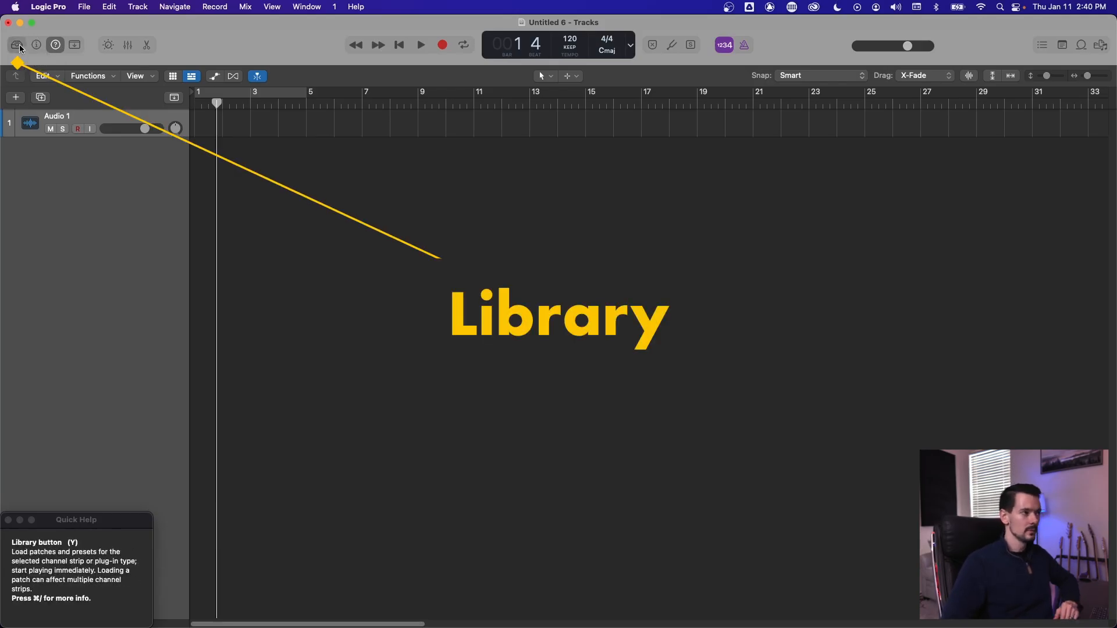
Try the Classic Vocal patch from the Library's Voice category on the Audio 1 track, undo it and hide the Library
left_click(20, 48)
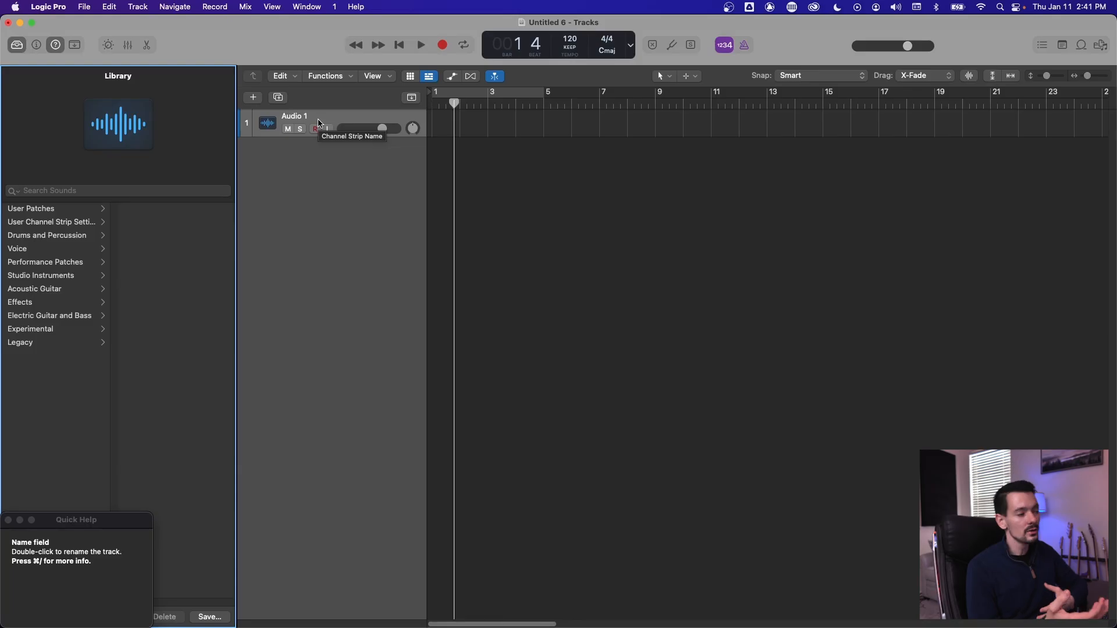
left_click(58, 250)
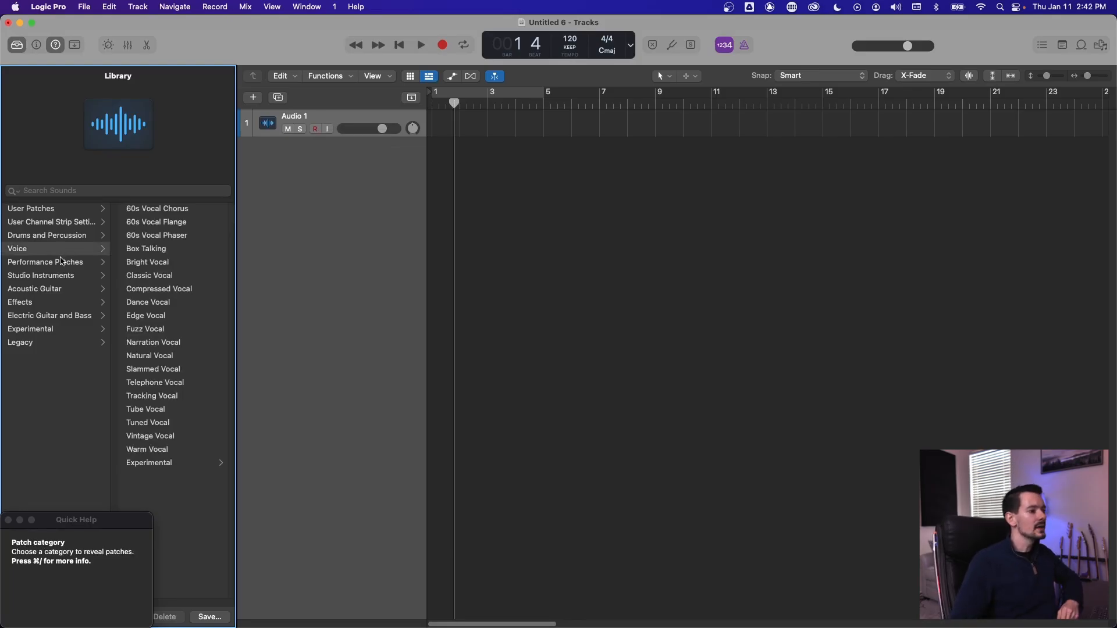
left_click(160, 277)
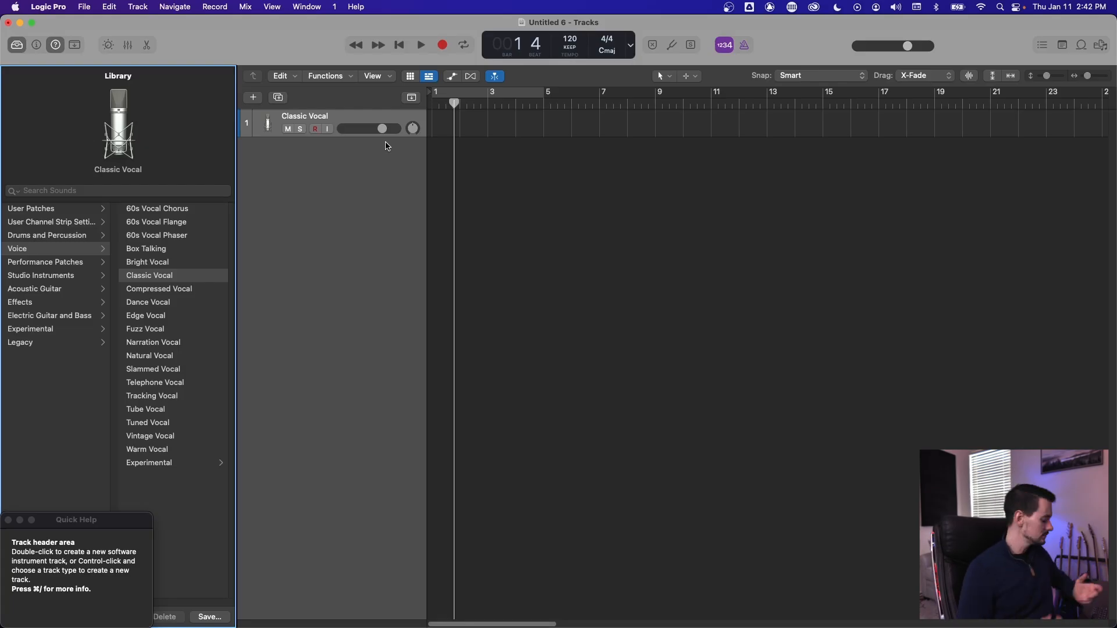
key("super+z")
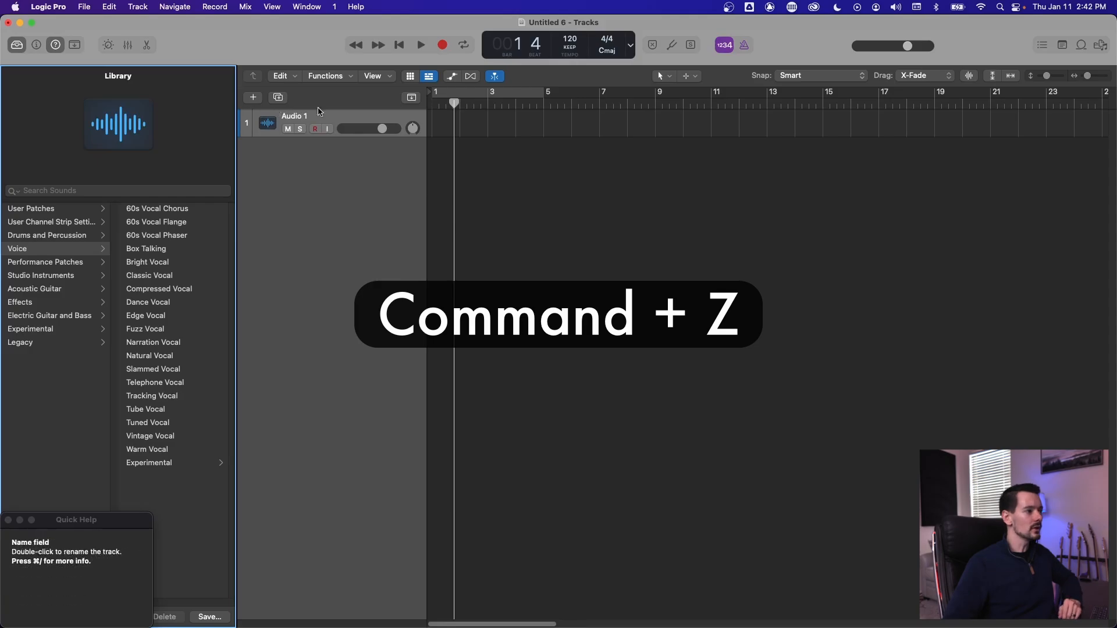
left_click(18, 47)
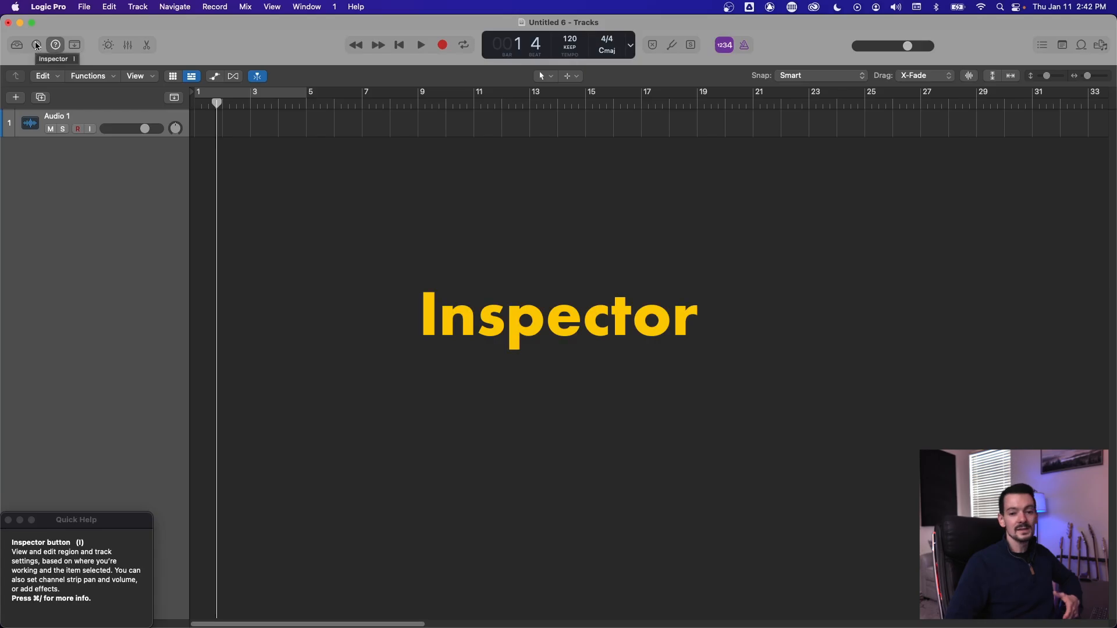
Collapse the Region and Track sections of the inspector and move Quick Help clear of the channel strips, leaving the inspector hidden
left_click(36, 45)
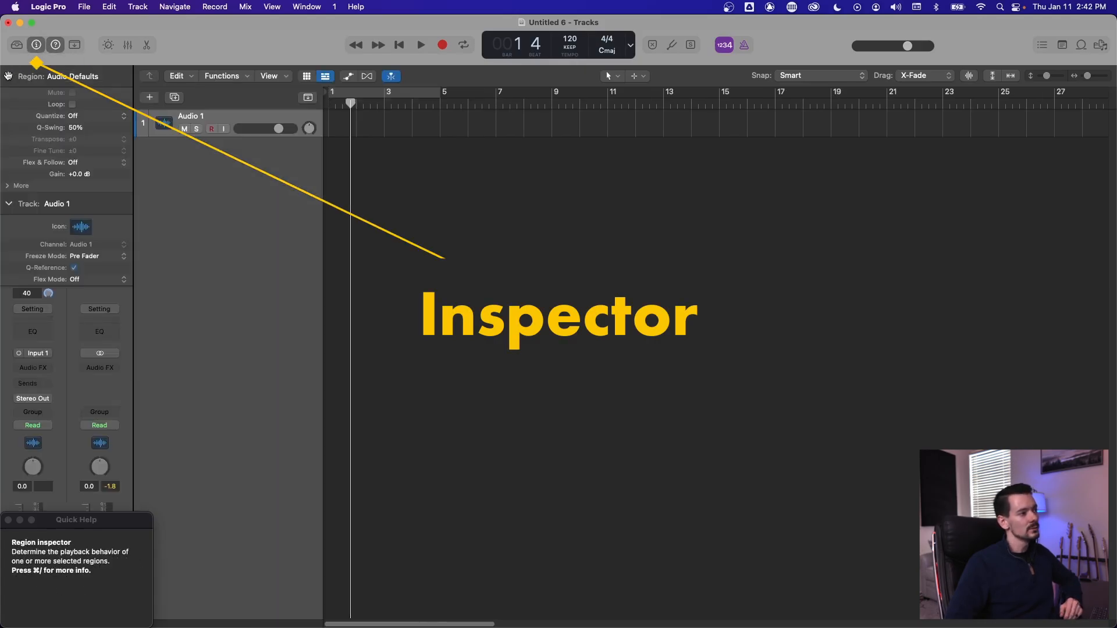
left_click(9, 77)
left_click(9, 98)
left_click_drag(81, 519, 1016, 39)
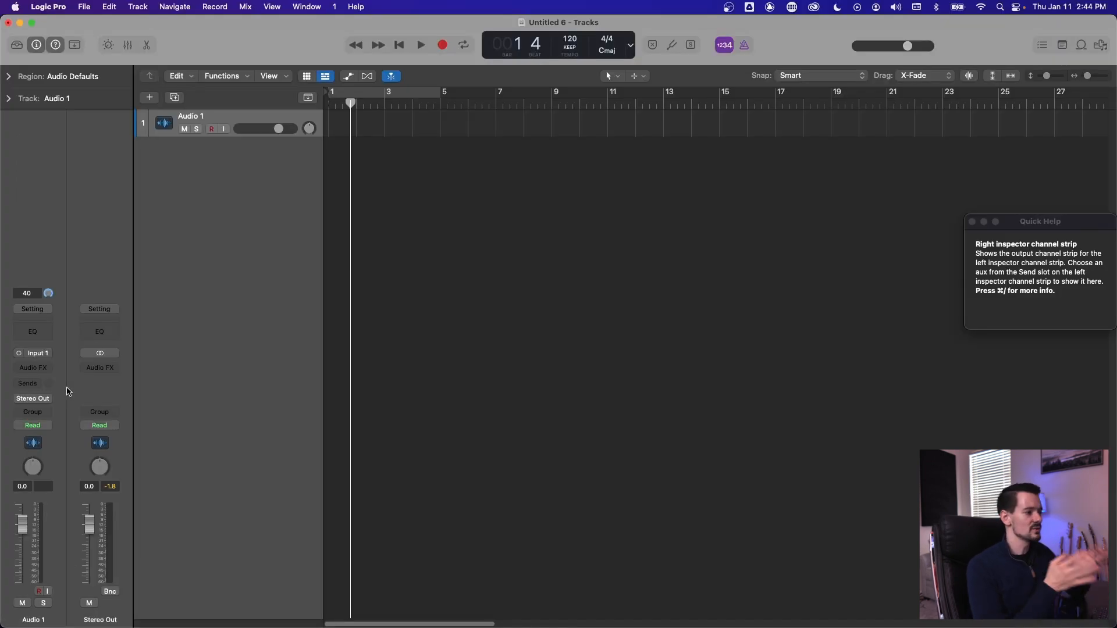
left_click(36, 45)
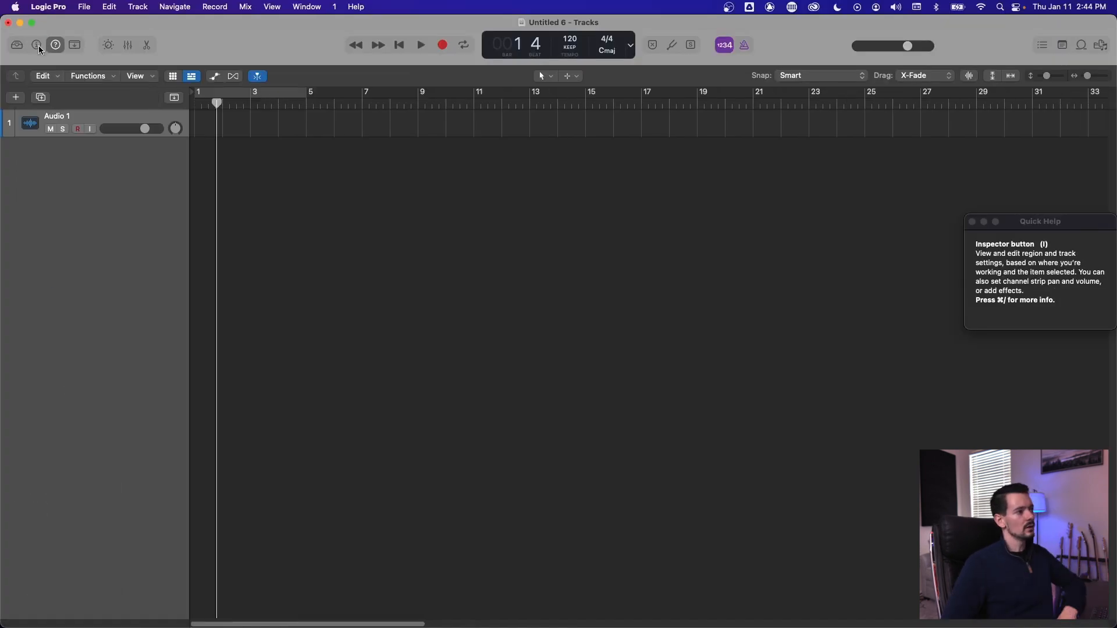
Show the toolbar, review which functions can be included through its customization options, and hide it again
left_click(75, 45)
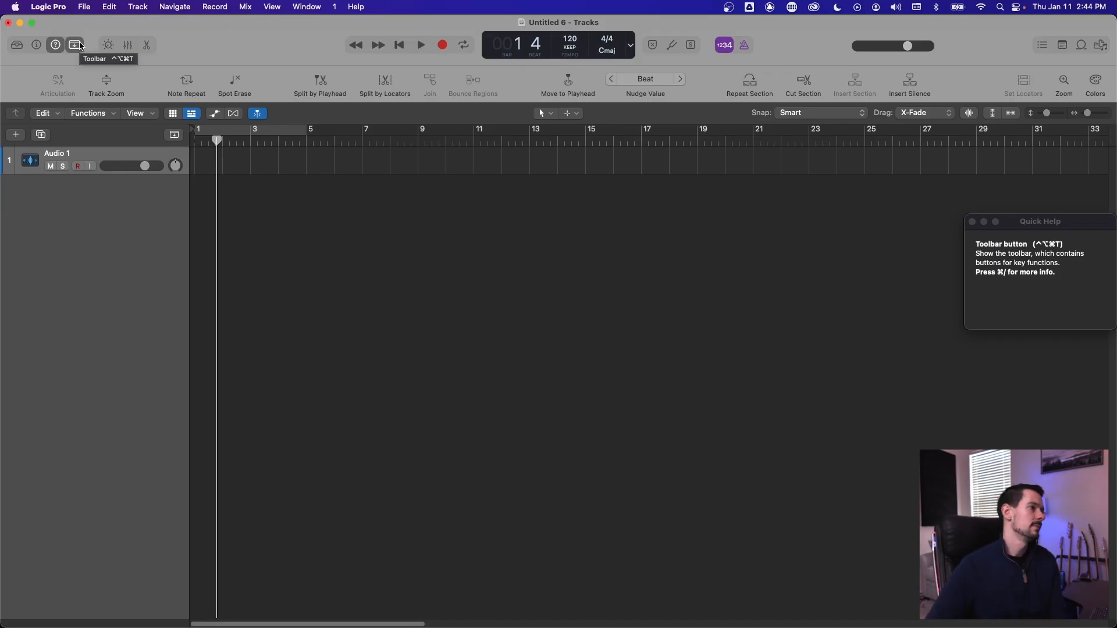
right_click(139, 81)
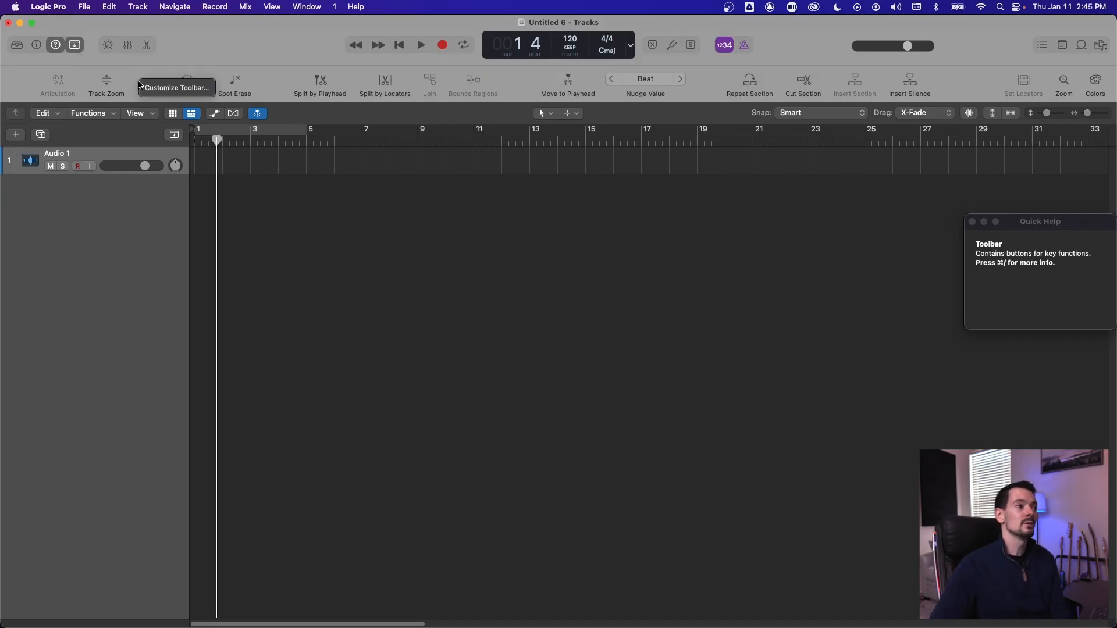
left_click(154, 88)
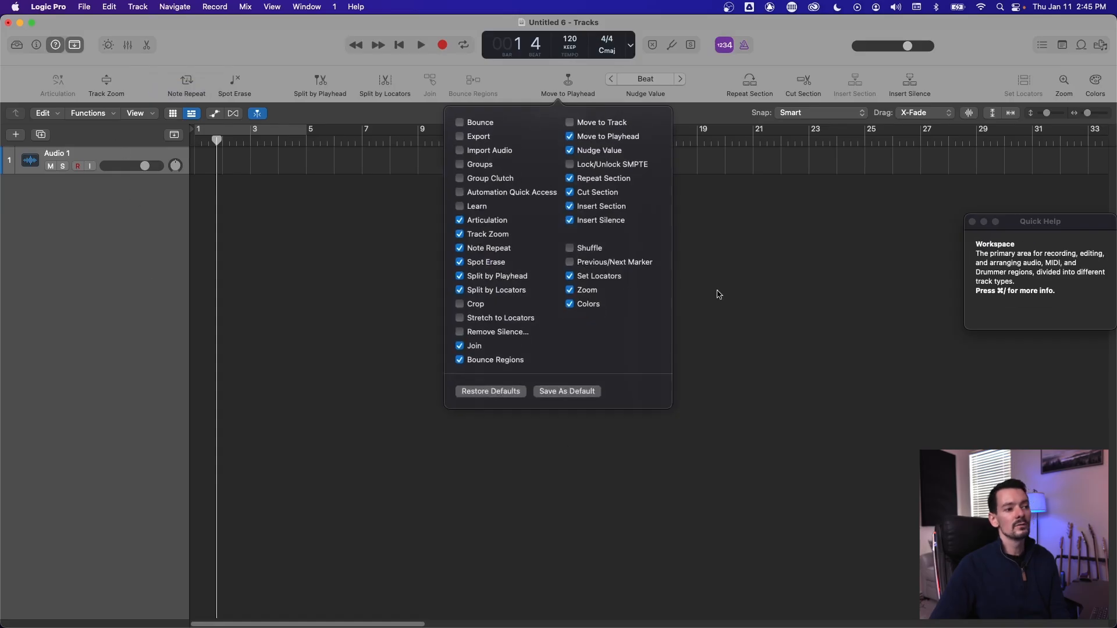
left_click(155, 82)
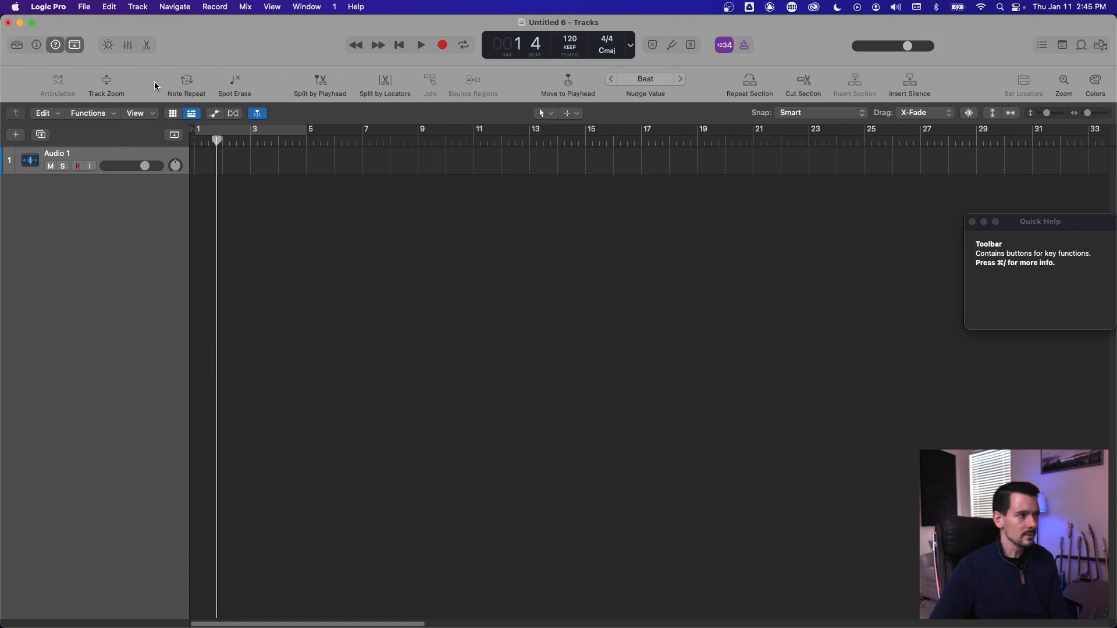
left_click(72, 45)
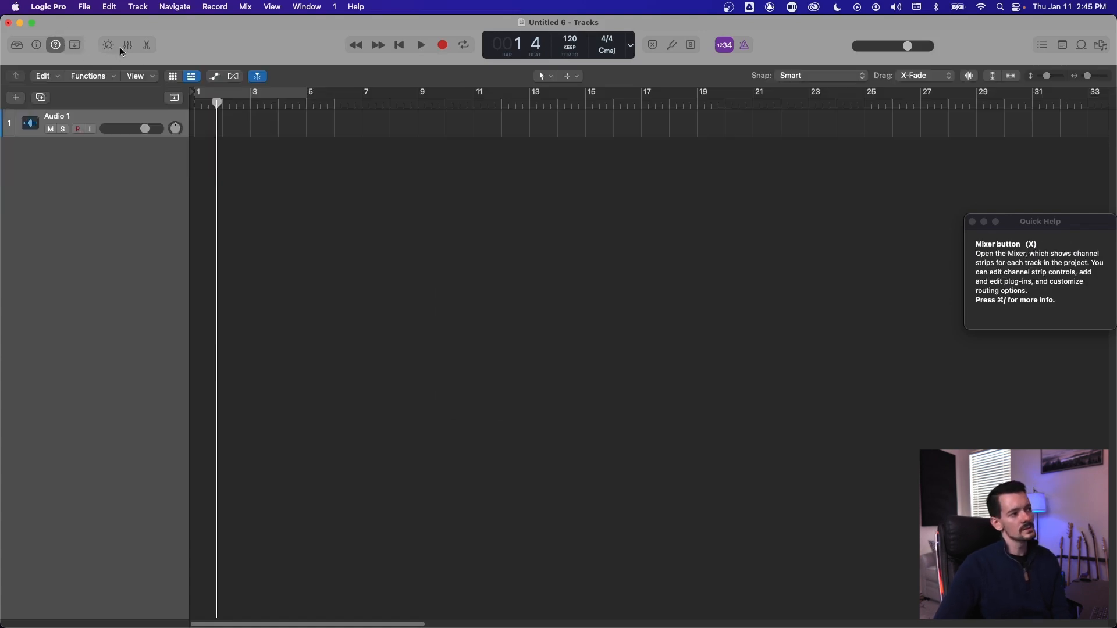
Load the Classic Vocal patch from the Library's Voice category onto the Audio 1 track and view its Smart Controls
left_click(109, 46)
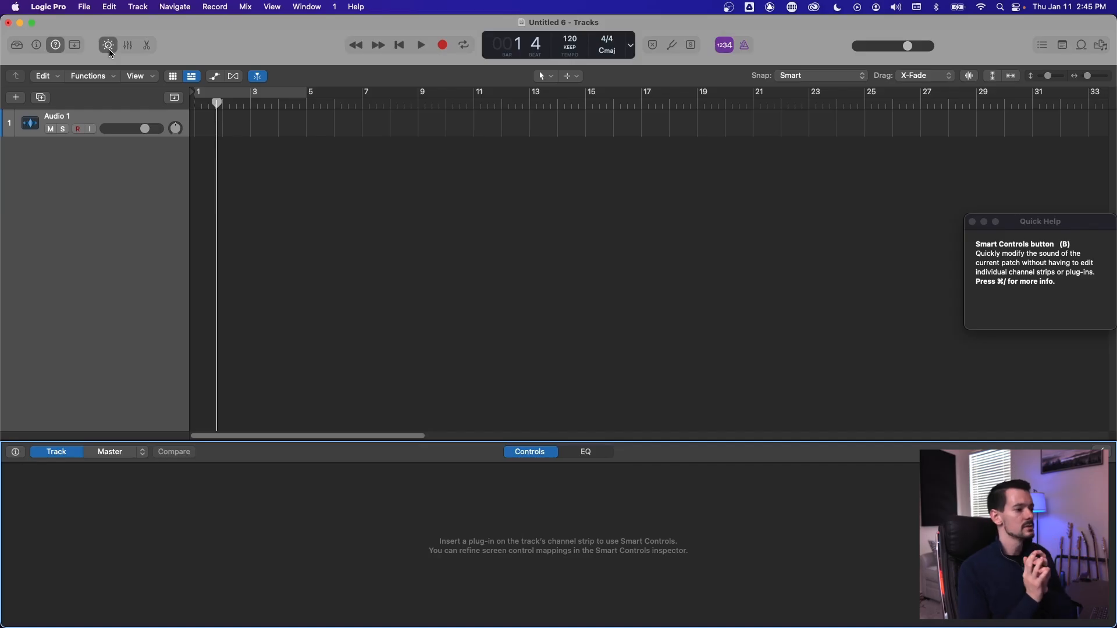
left_click(17, 46)
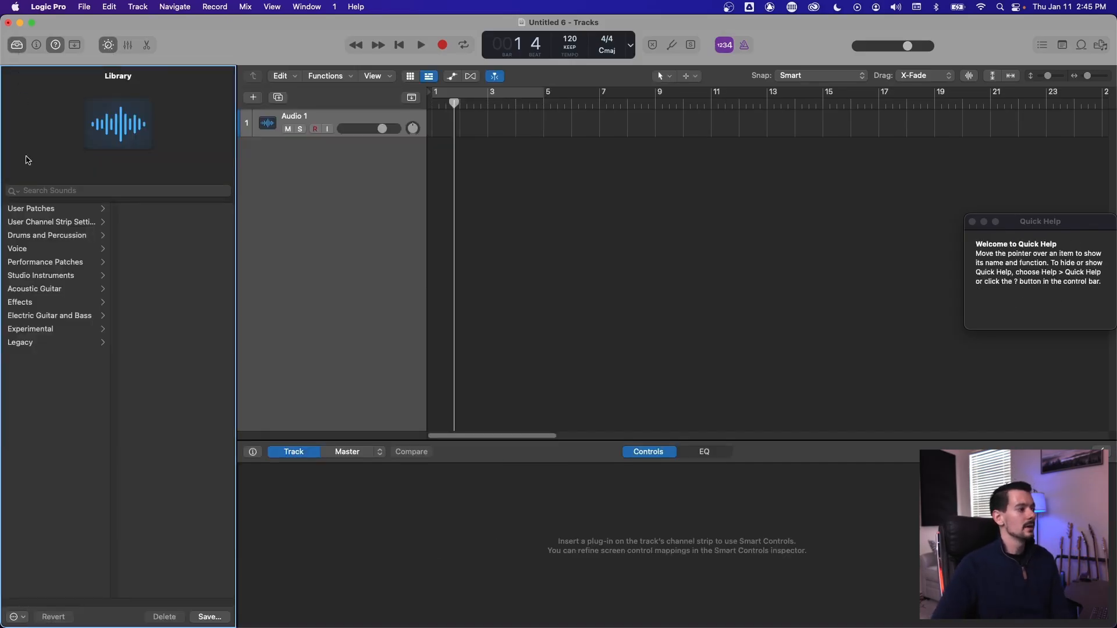
left_click(38, 246)
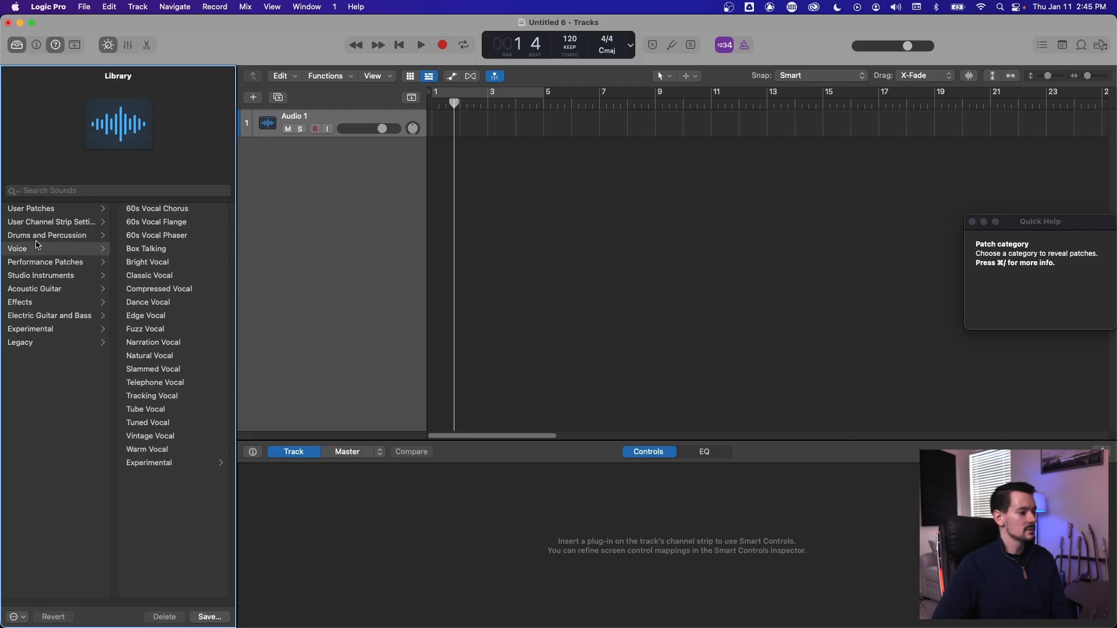
left_click(160, 276)
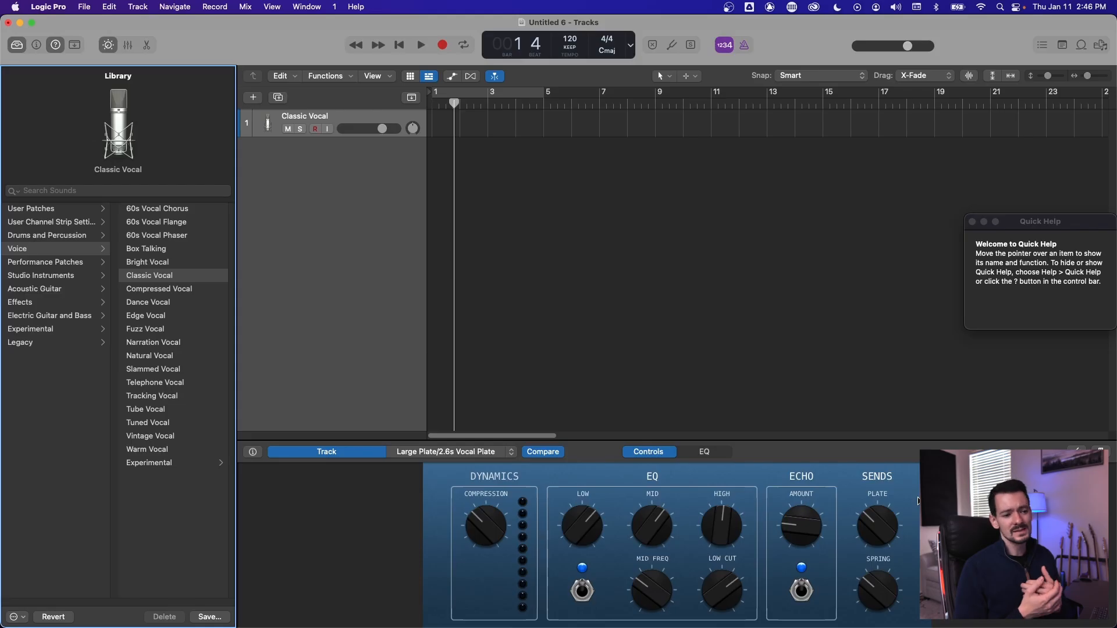
left_click(664, 453)
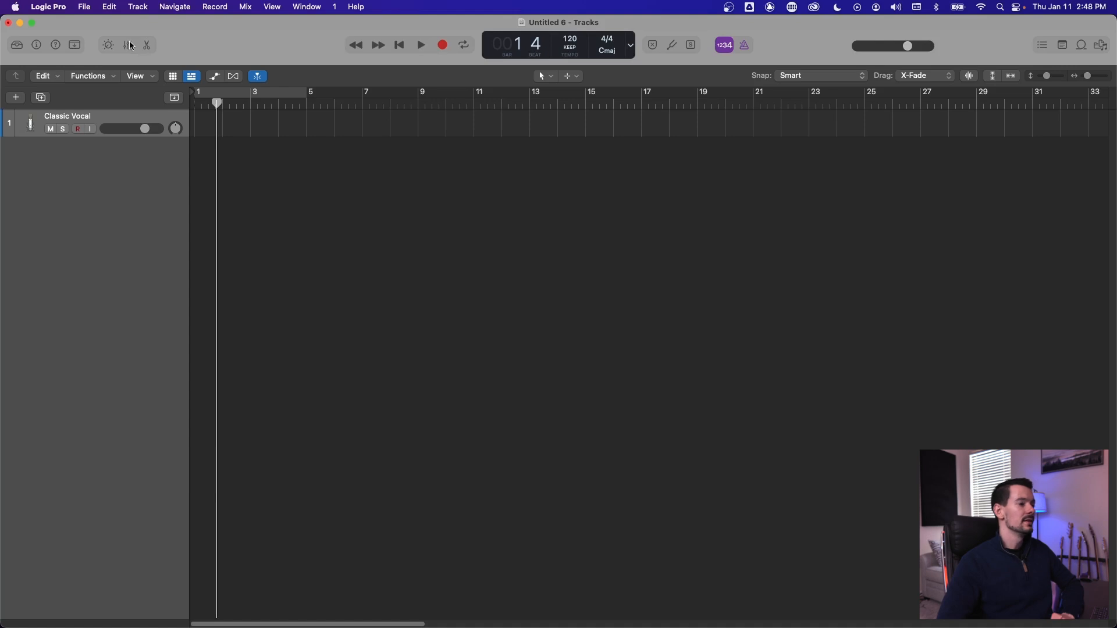
Examine the Classic Vocal, plate, Stereo Out and Master channel strips in the resized Mixer, and close the Mixer
left_click(127, 46)
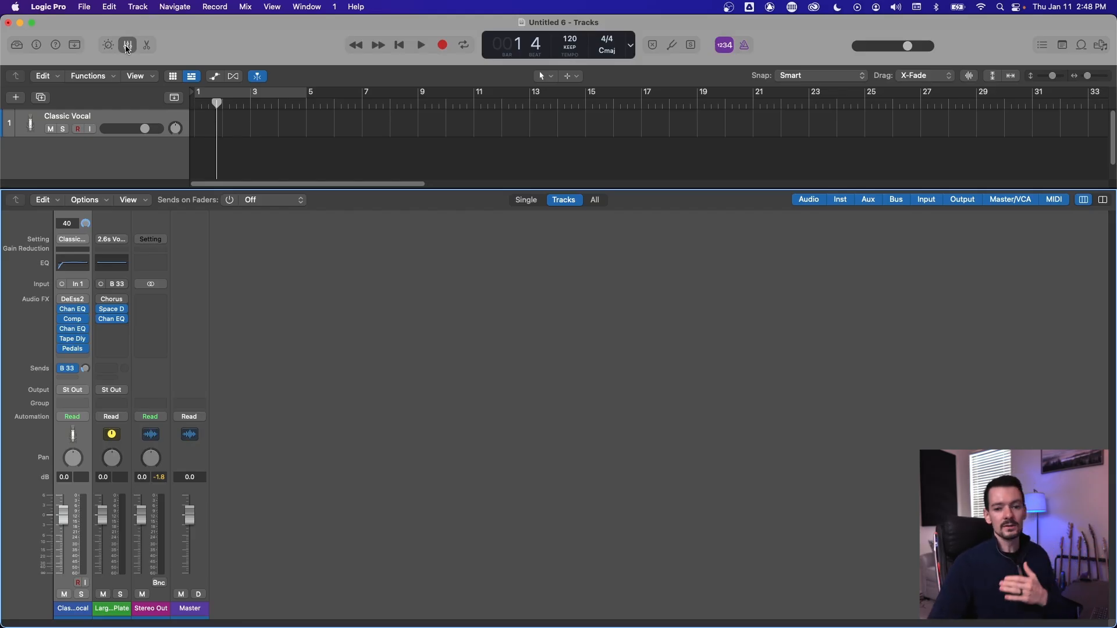
left_click_drag(233, 195, 233, 291)
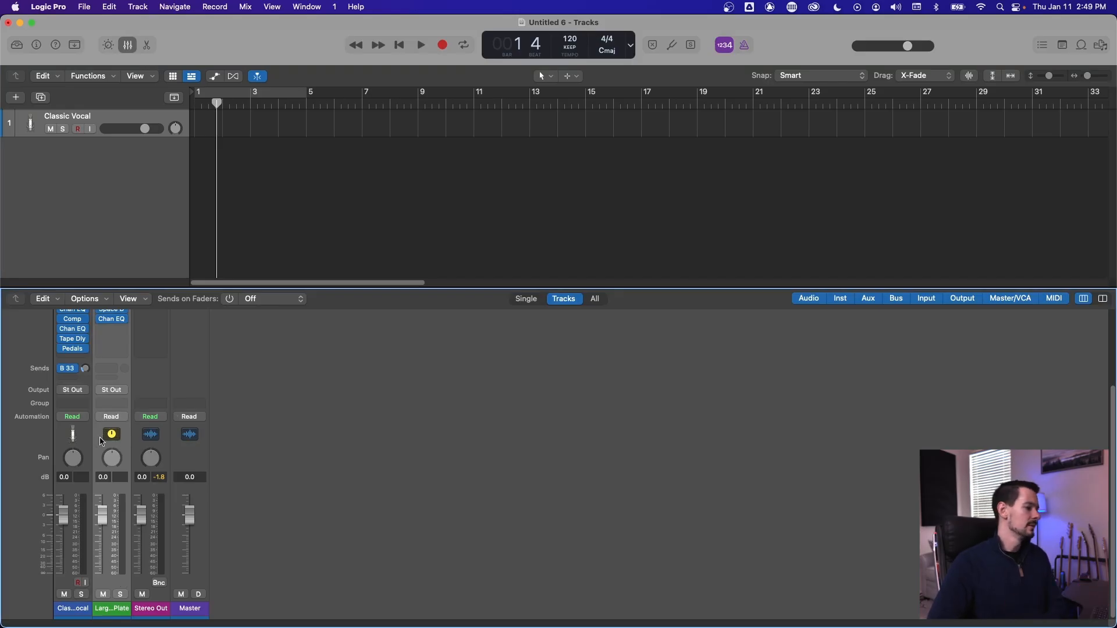
left_click(157, 438)
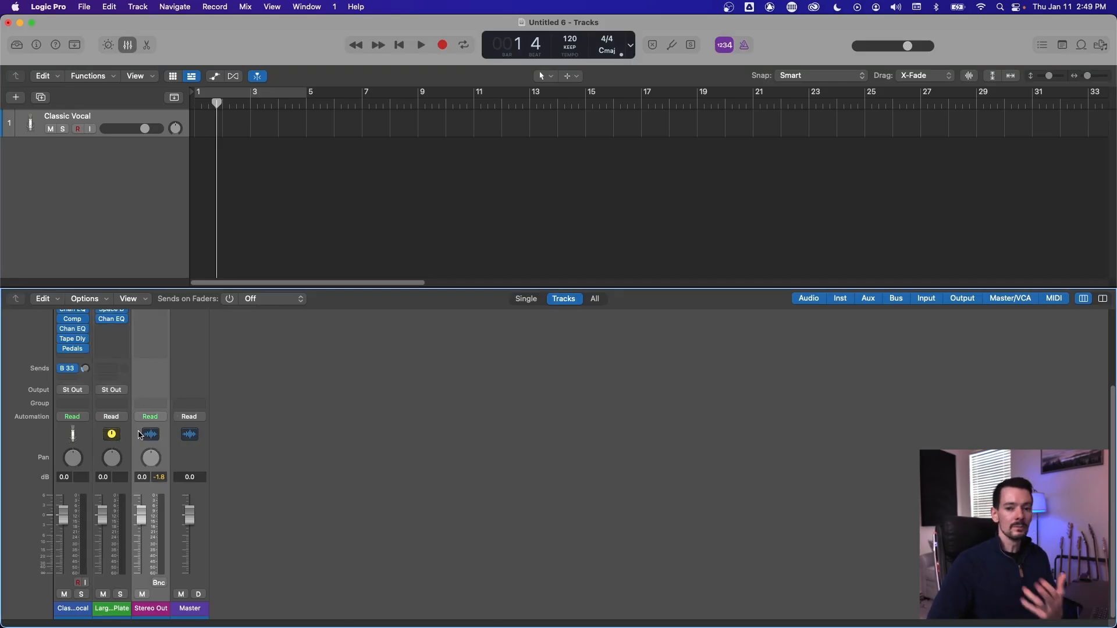
left_click(202, 436)
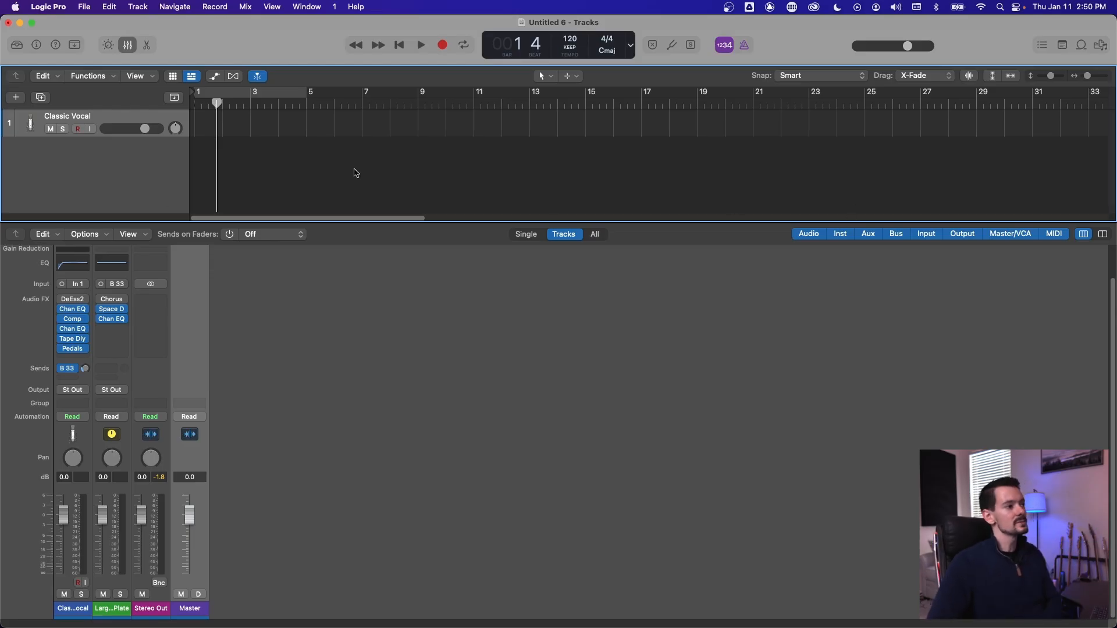
left_click(128, 47)
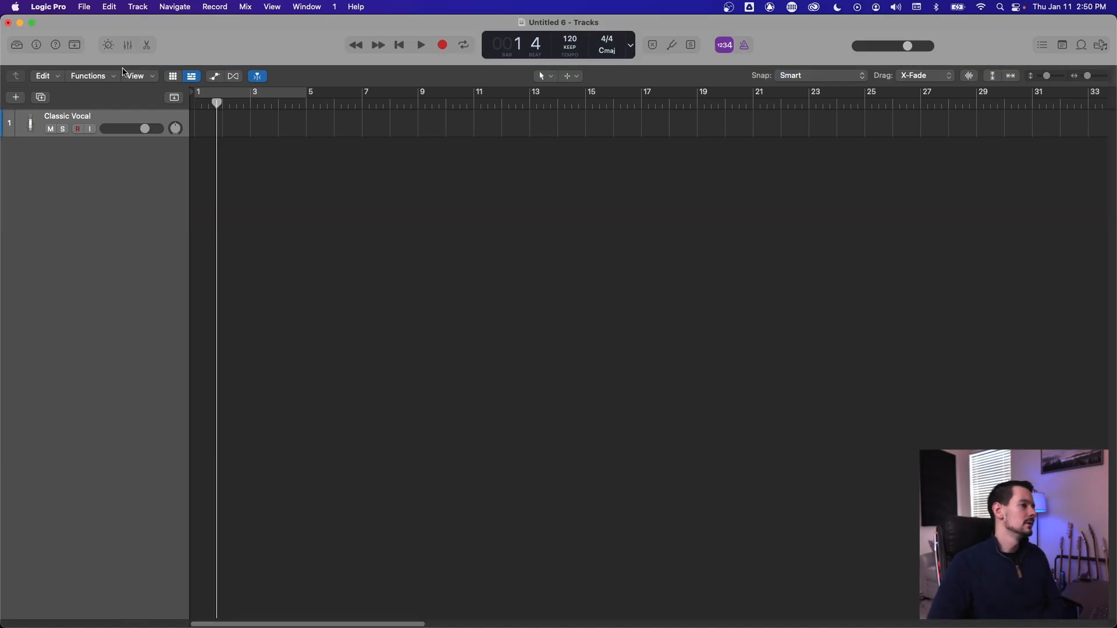
Show the audio editor for the Classic Vocal track and hide it again
left_click(148, 44)
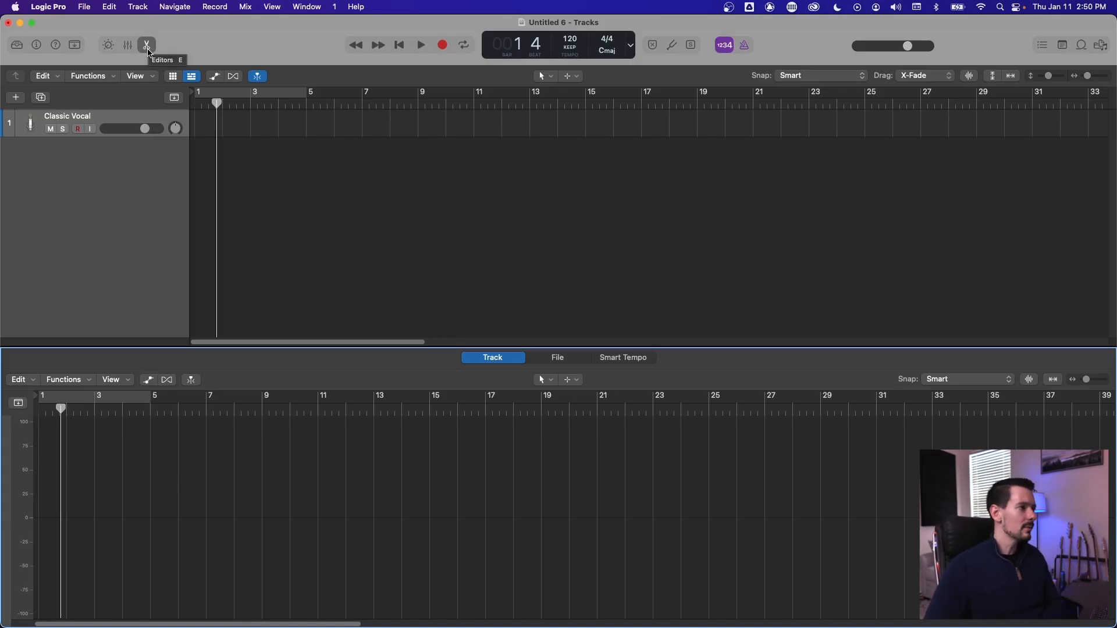
left_click(147, 45)
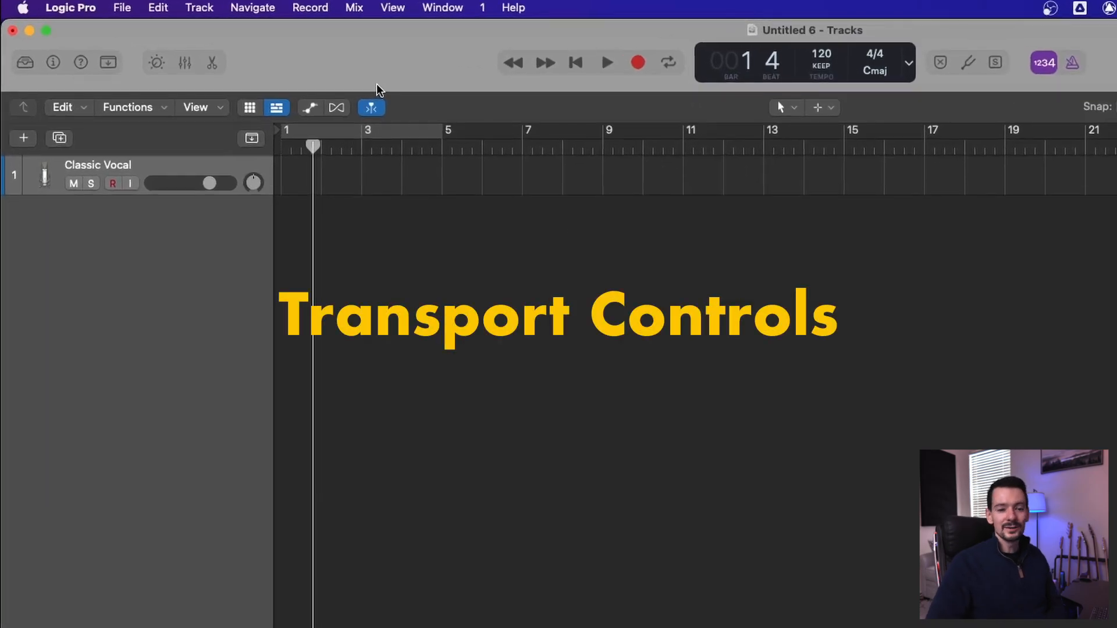
Rewind the playhead to bar 1 and forward it bar by bar to bar 7
left_click(514, 64)
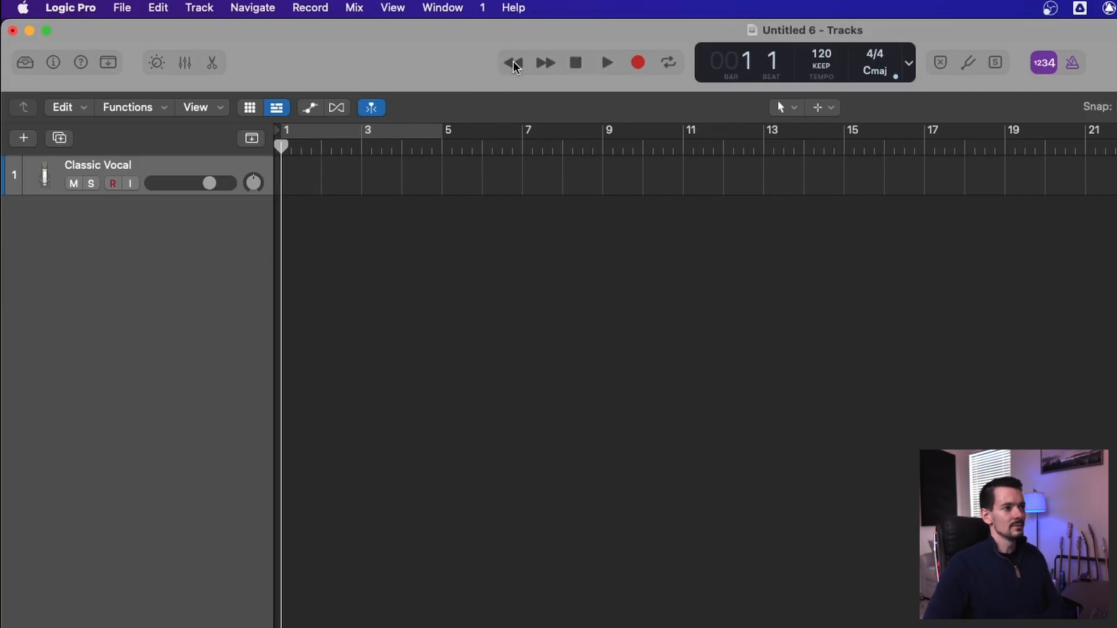
left_click(545, 64)
left_click(546, 63)
left_click(545, 63)
left_click(545, 63)
left_click(545, 64)
left_click(545, 64)
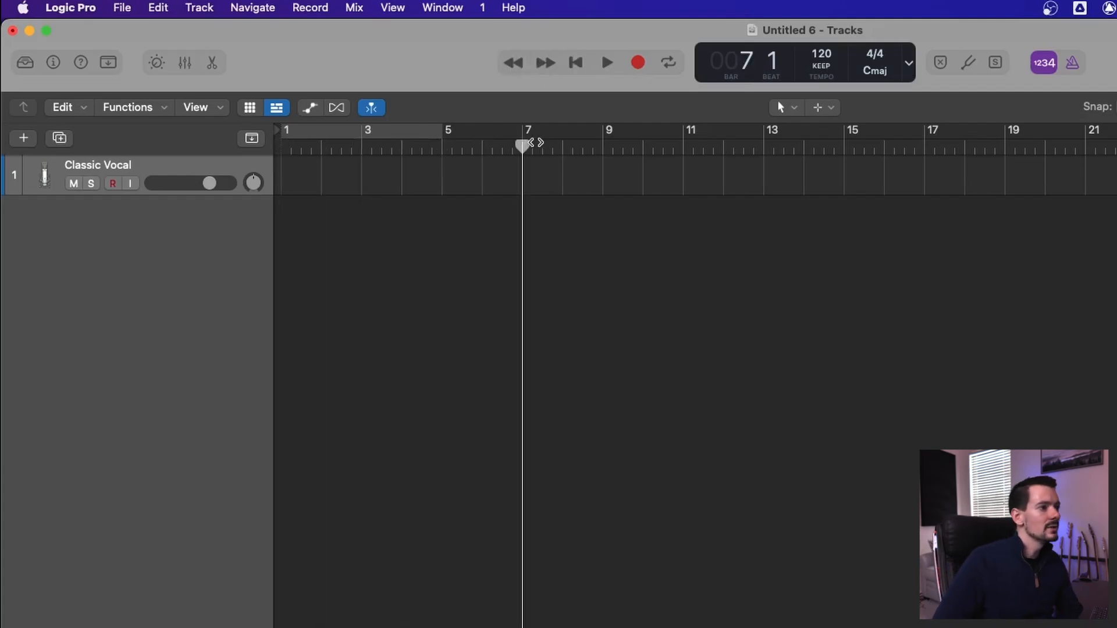
Rewind the playhead to bar 6 and return it to the beginning of the project
left_click(513, 63)
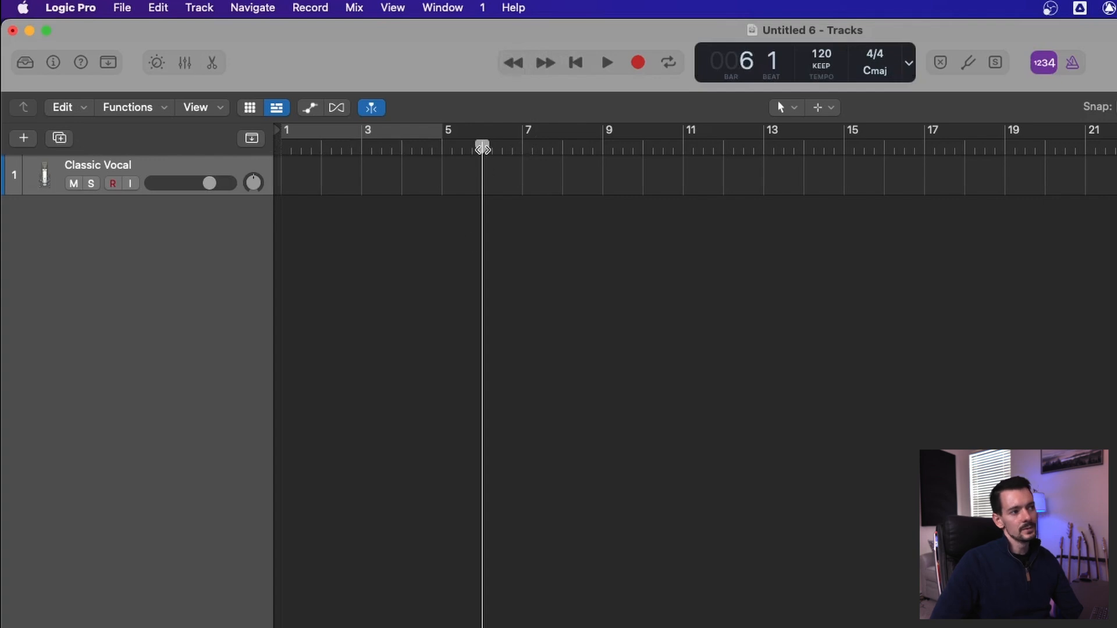
mouse_move(482, 148)
left_mouse_down()
mouse_move(442, 149)
mouse_move(493, 151)
mouse_move(483, 154)
left_mouse_up()
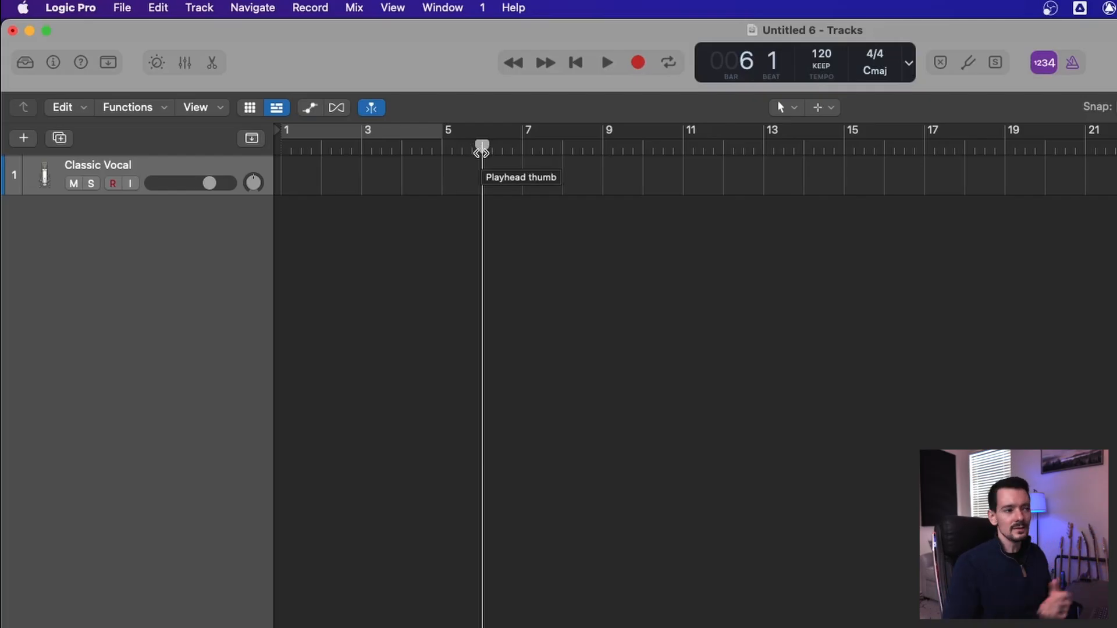
left_click(576, 63)
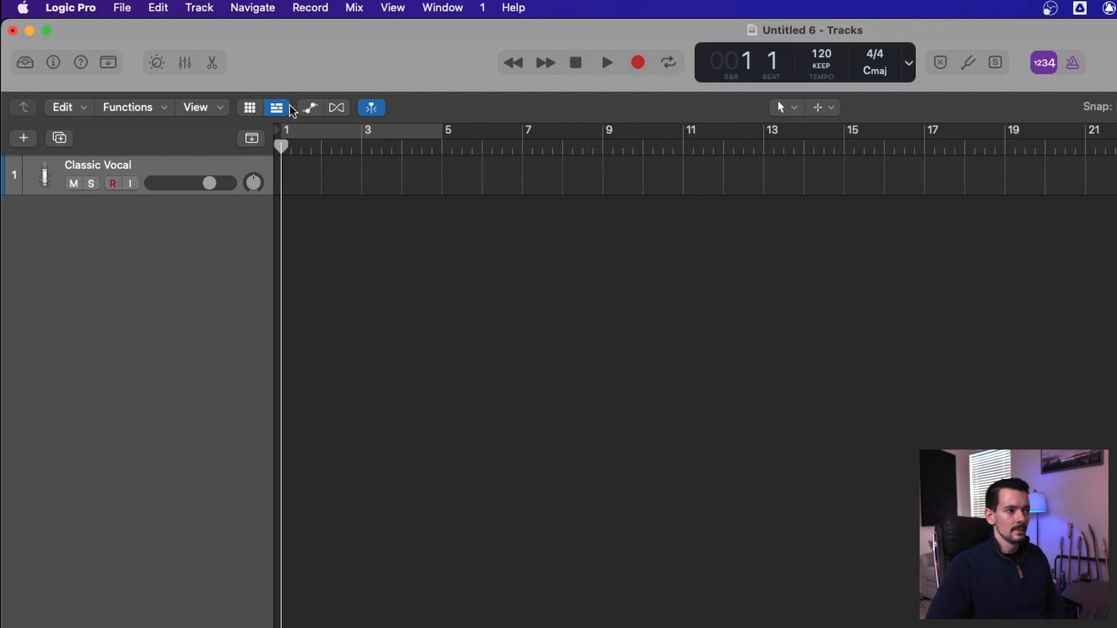
Play the project from the start, pause at bar 2, resume playback, and stop with the playhead back at the beginning
left_click(607, 63)
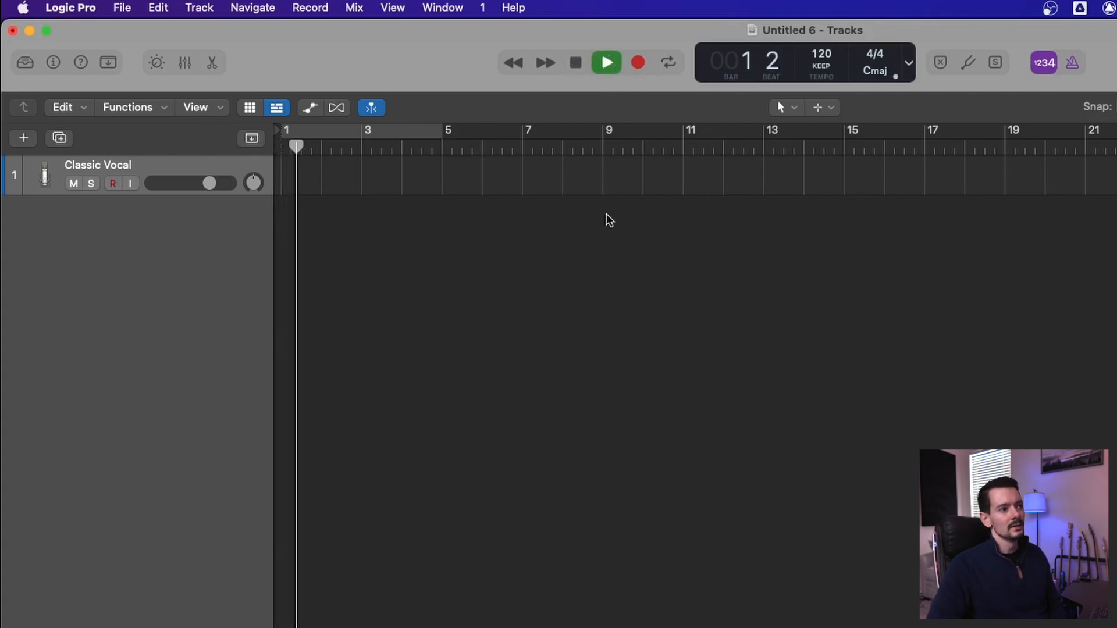
left_click(575, 63)
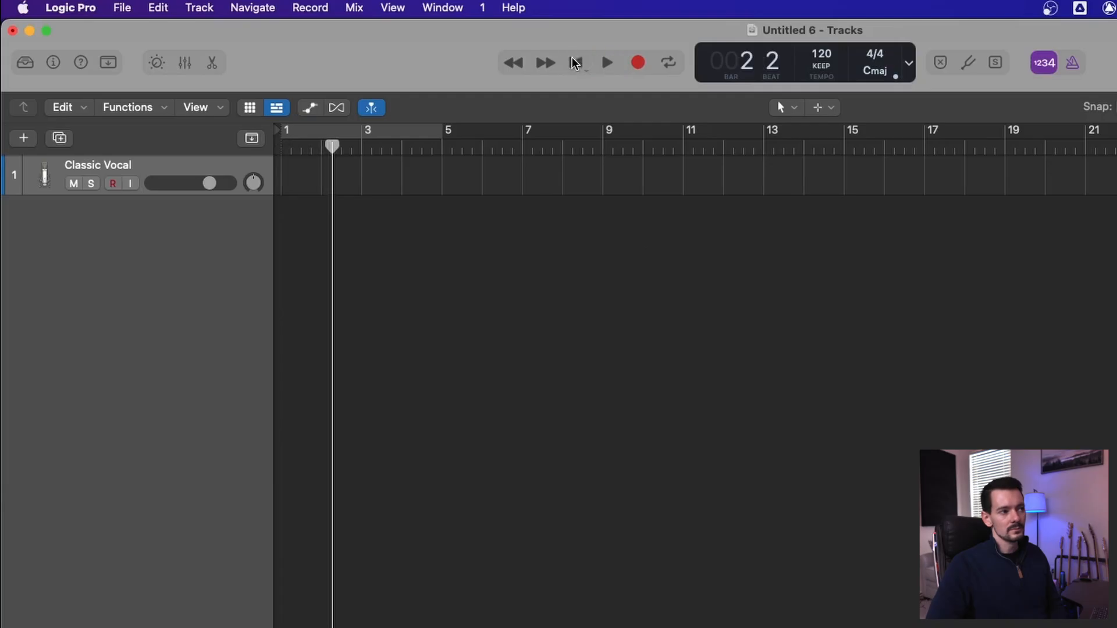
left_click(611, 62)
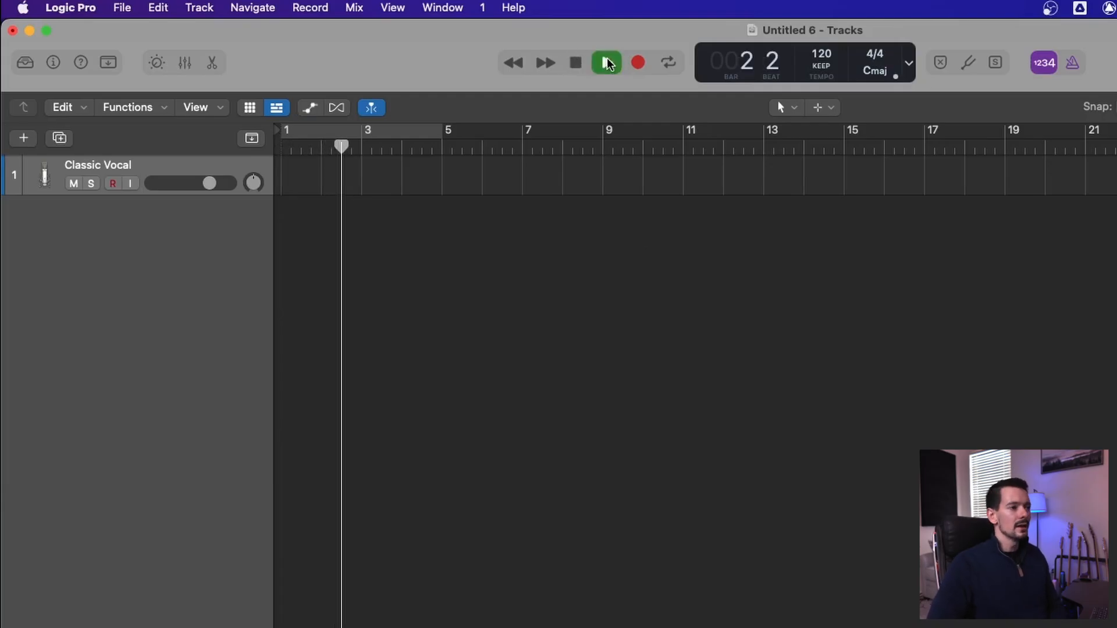
double_click(576, 63)
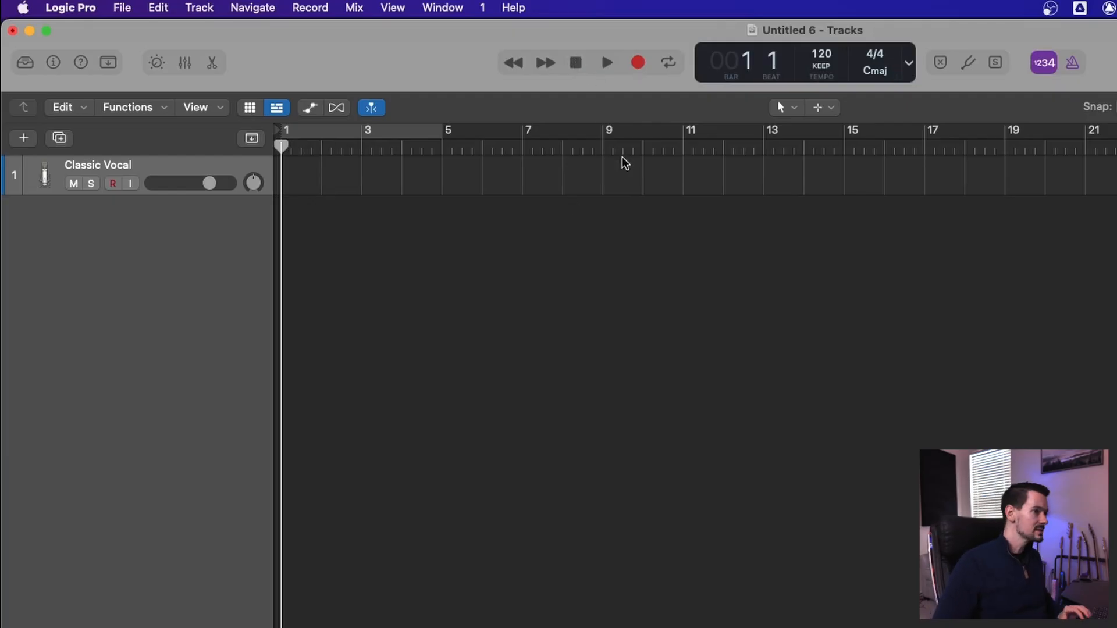
Play and stop the project, return the playhead to bar 1, and play again until bar 2
key("space")
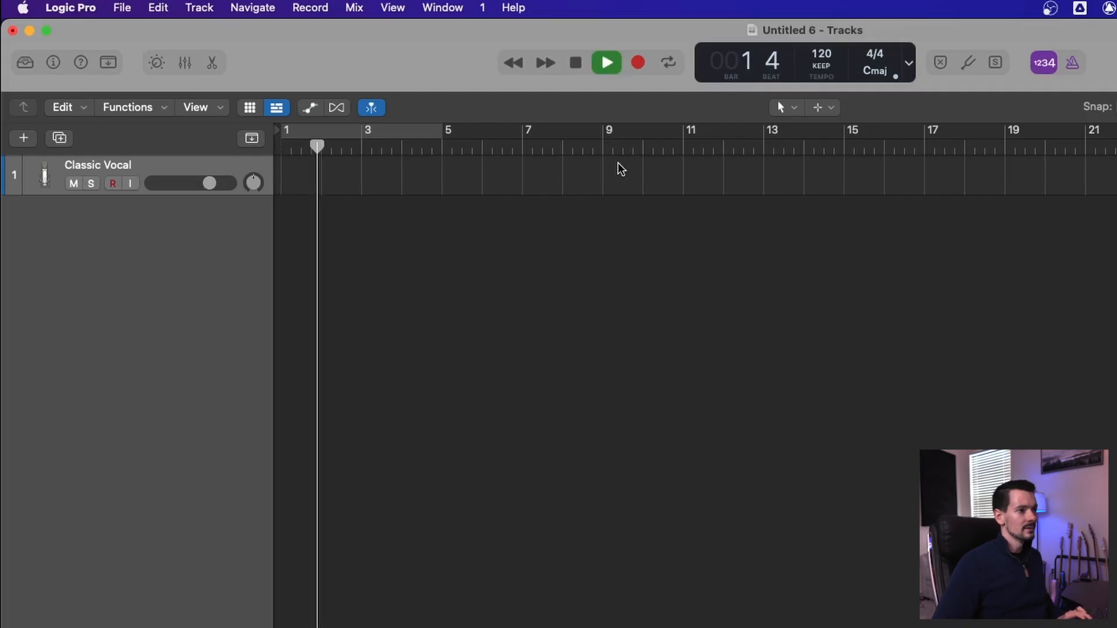
key("space")
key("Return")
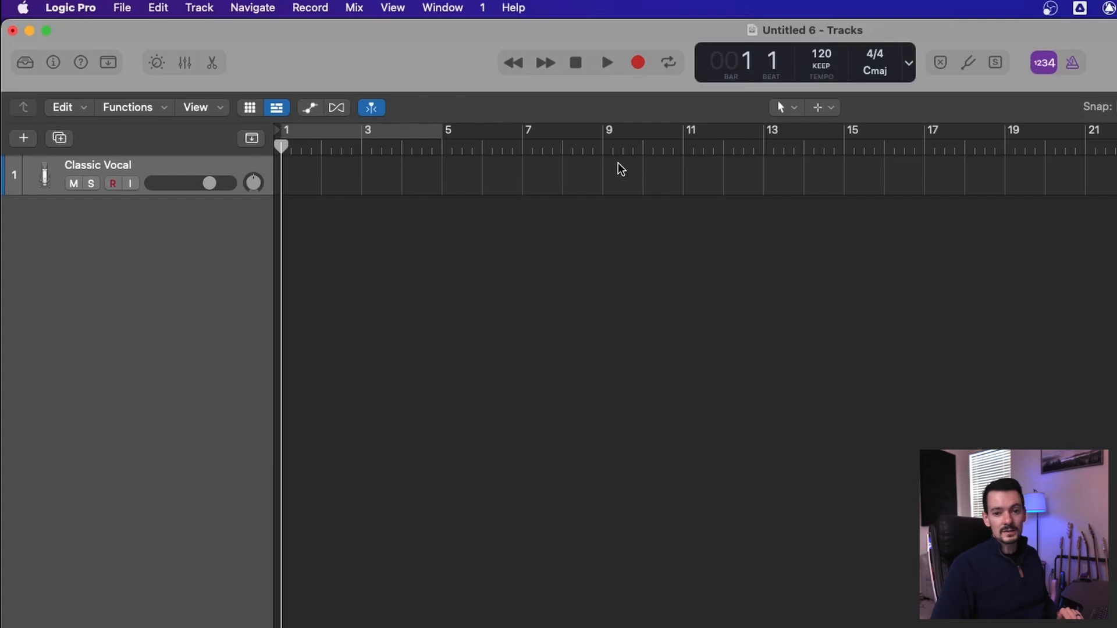
key("space")
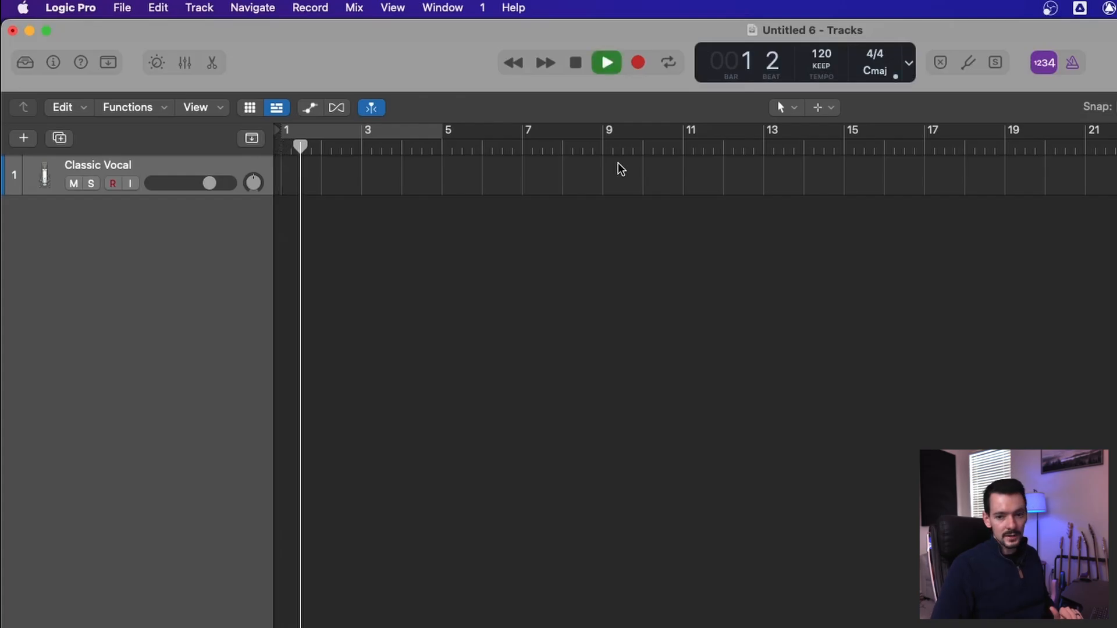
key("space")
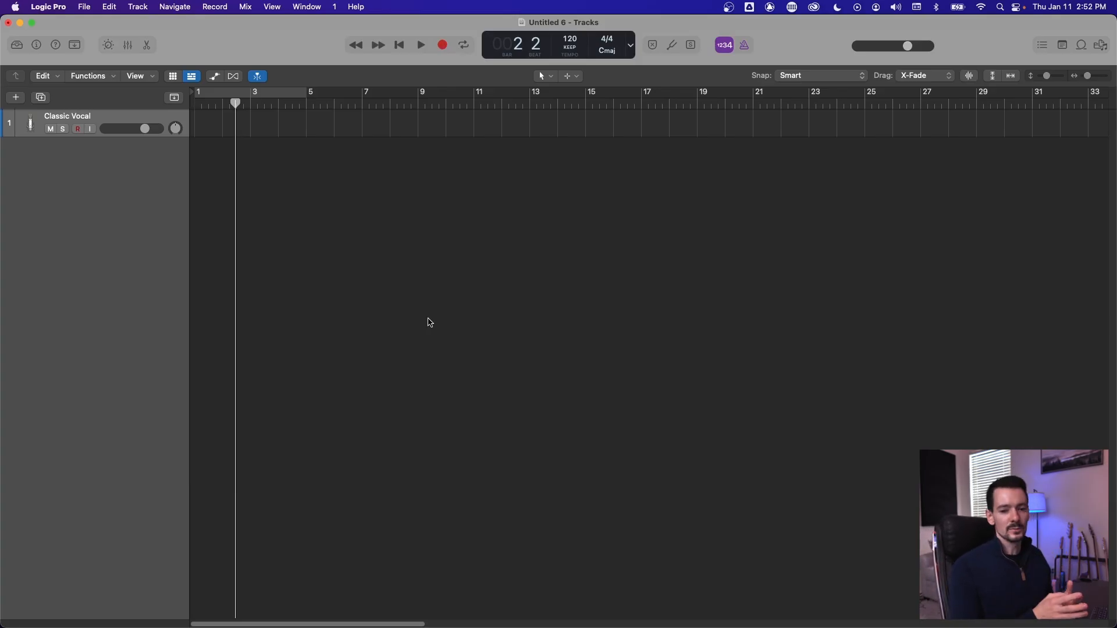
Turn on Cycle, try a cycle area at bars 14 to 23, set it back to bars 1 to 3, and play it
left_click(464, 47)
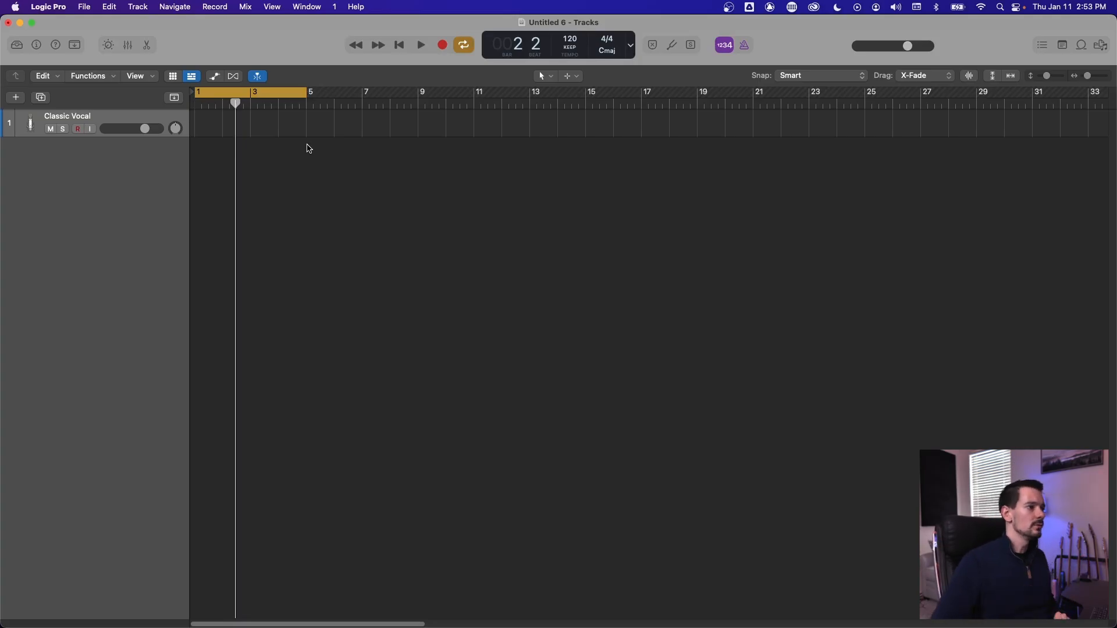
mouse_move(257, 94)
left_mouse_down()
mouse_move(564, 95)
mouse_move(252, 94)
left_mouse_up()
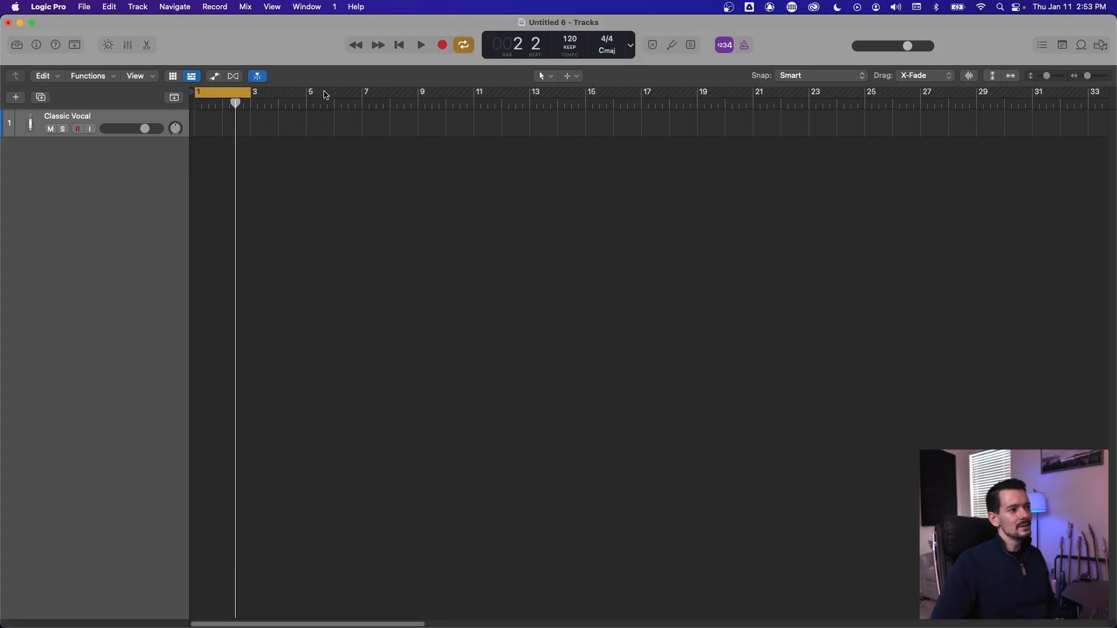
left_click_drag(575, 93, 797, 104)
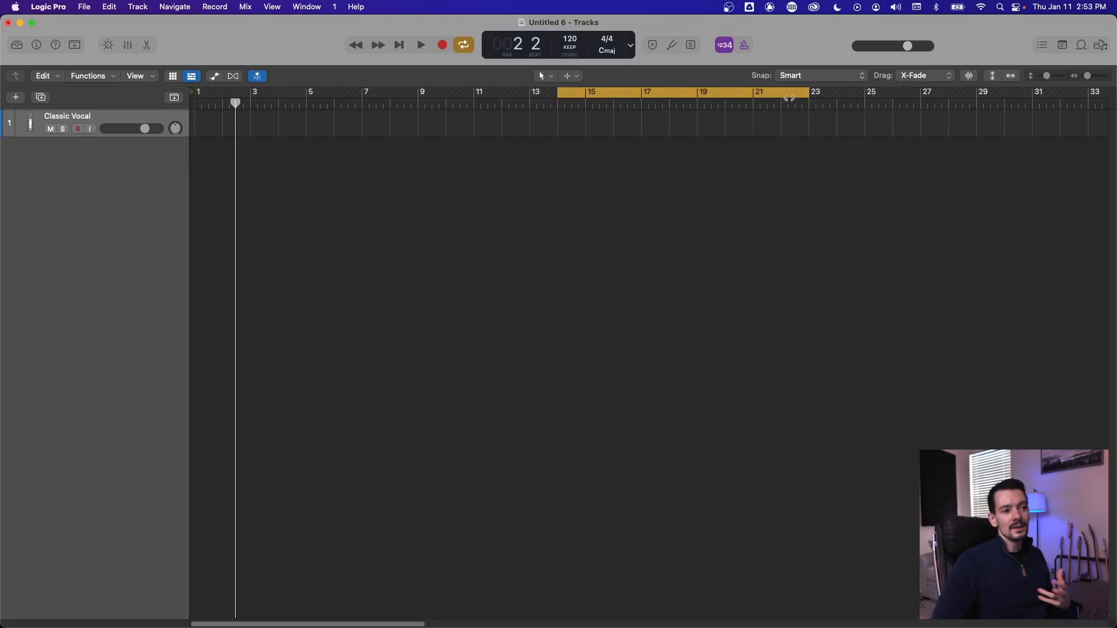
left_click_drag(680, 94, 317, 94)
left_click_drag(448, 92, 251, 91)
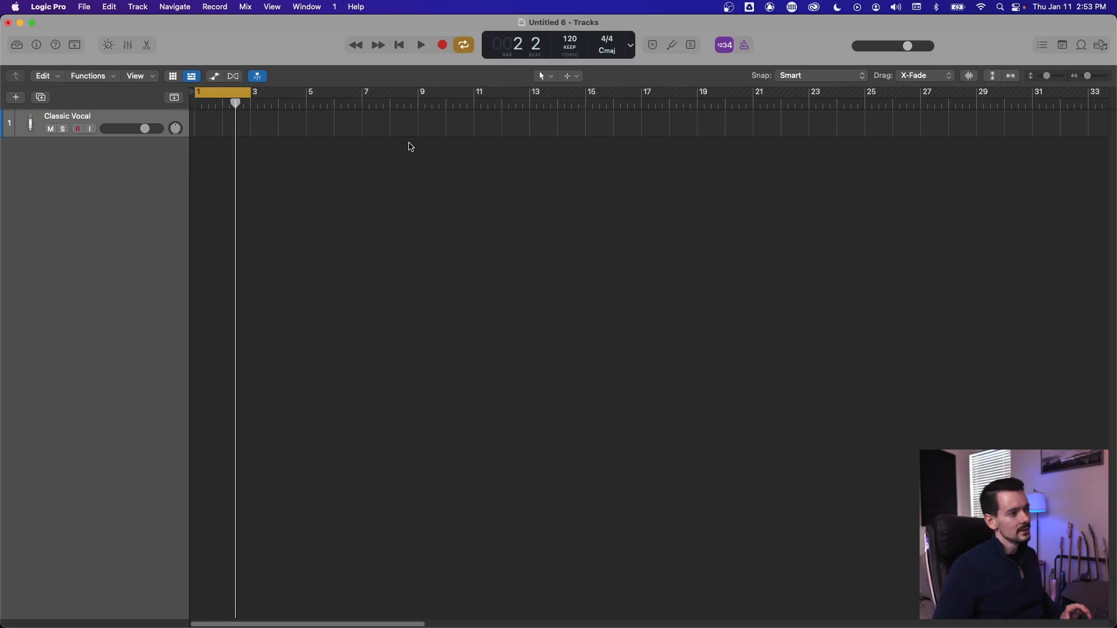
key("space")
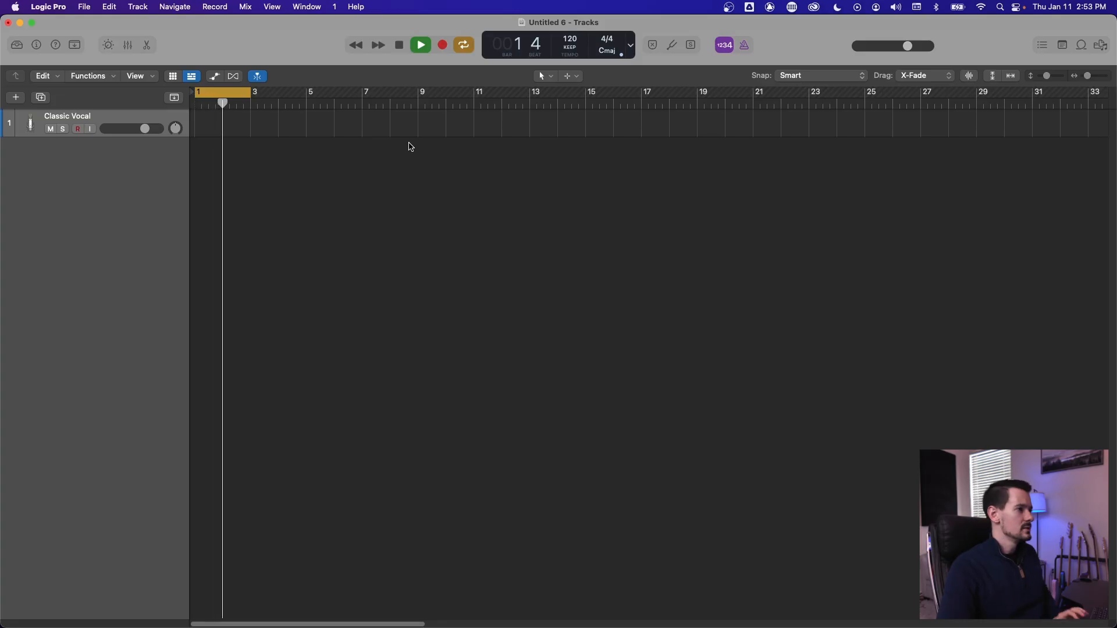
key("space")
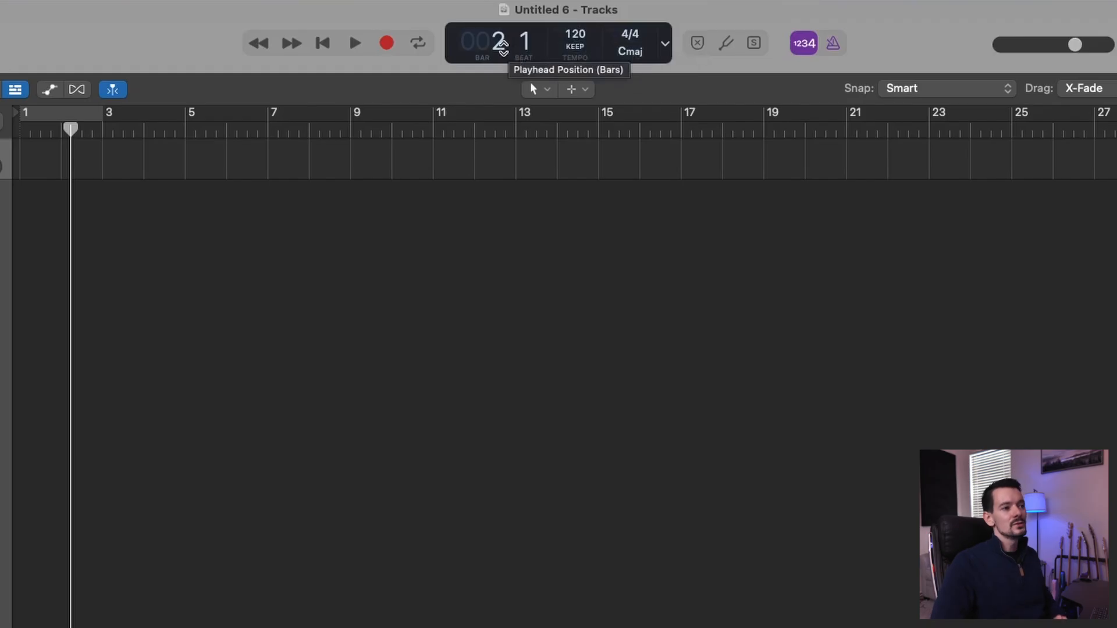
Play from bar 2 and stop at bar 3 to check the bar and beat position in the display
key("space")
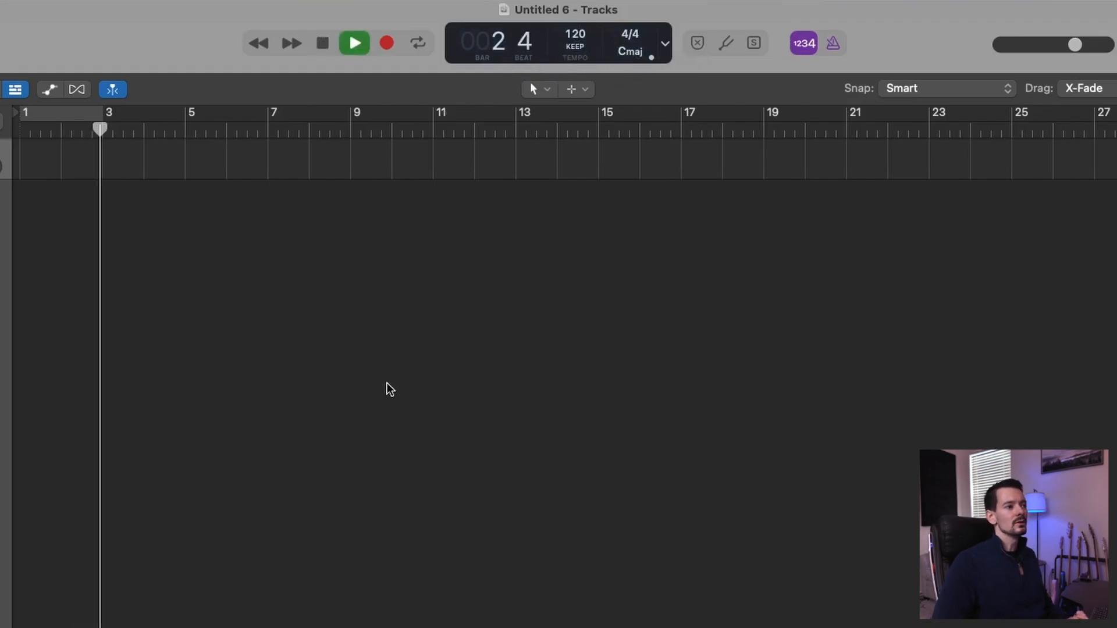
key("space")
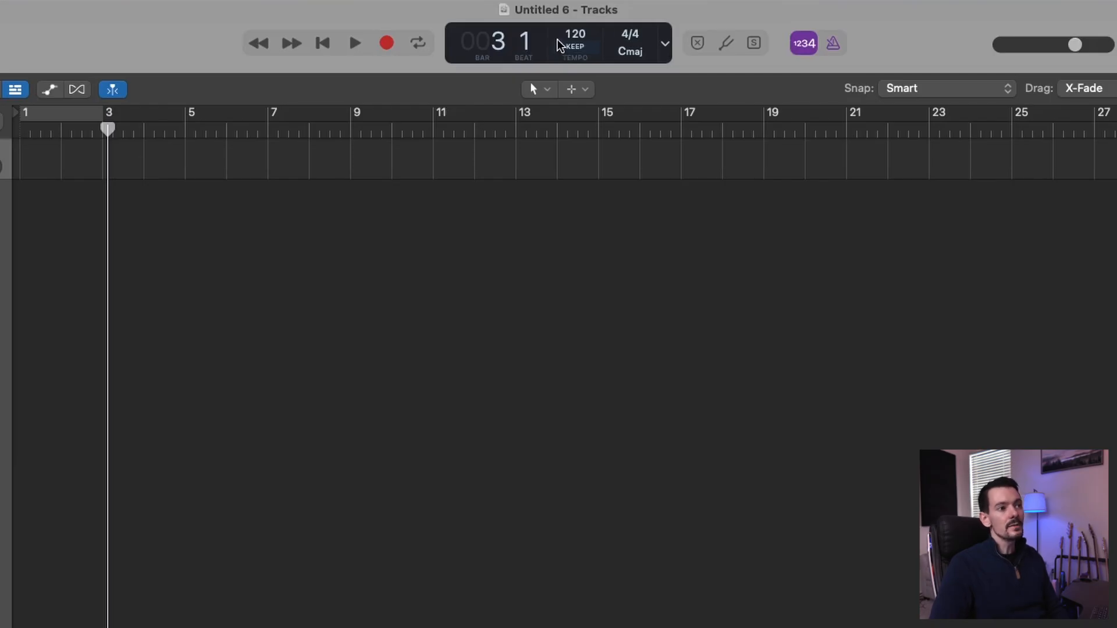
Switch the control bar display to Beats & Project (Large) and then to Beats & Time
left_click(666, 45)
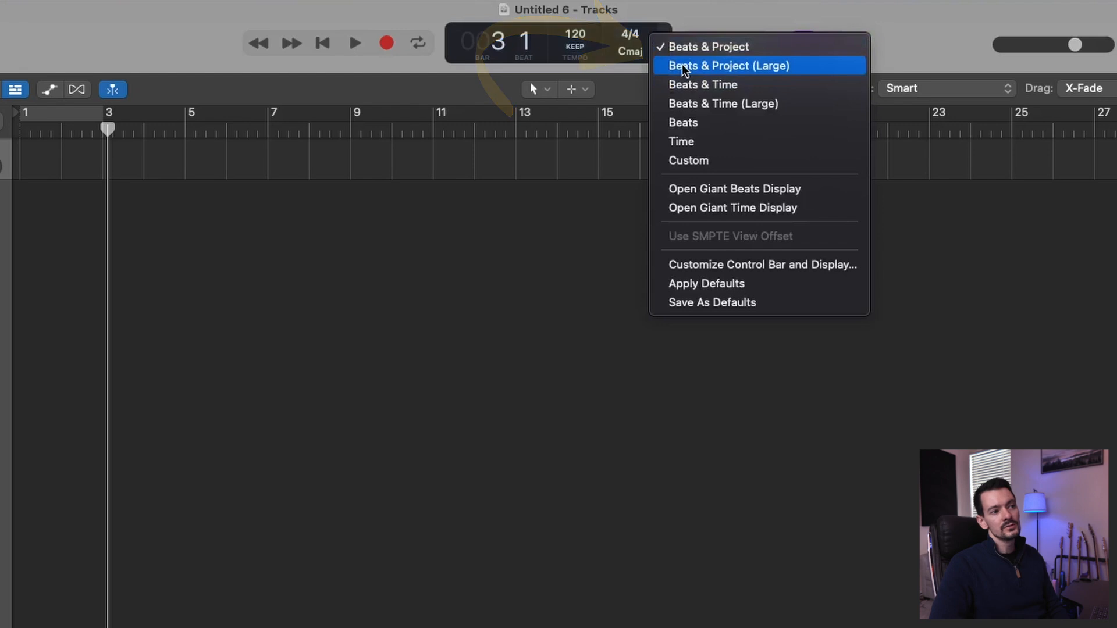
left_click(685, 67)
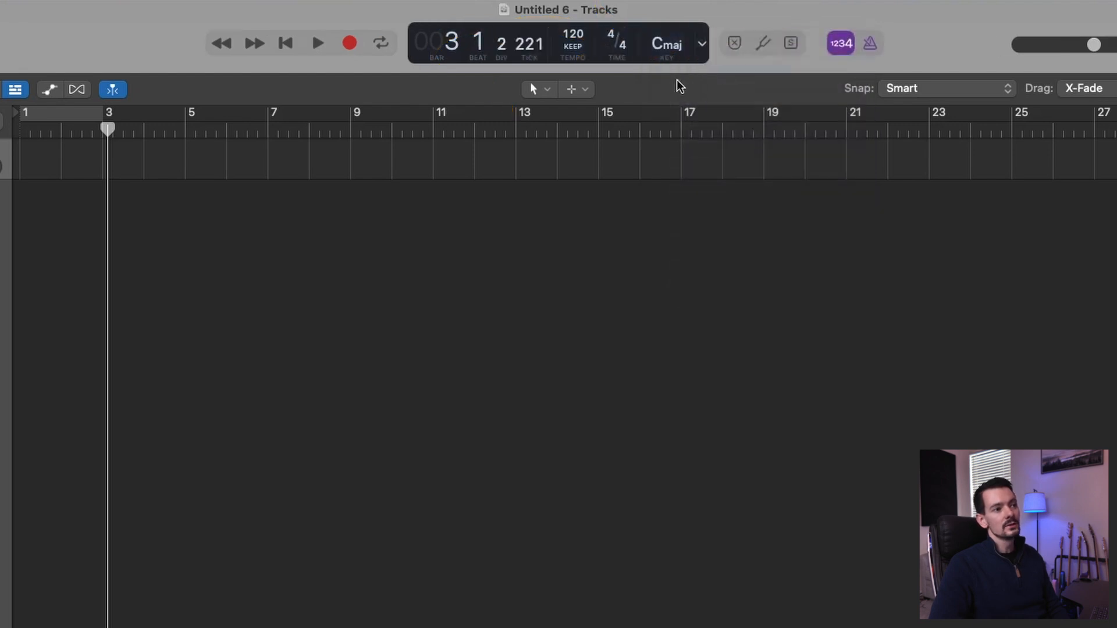
left_click(705, 44)
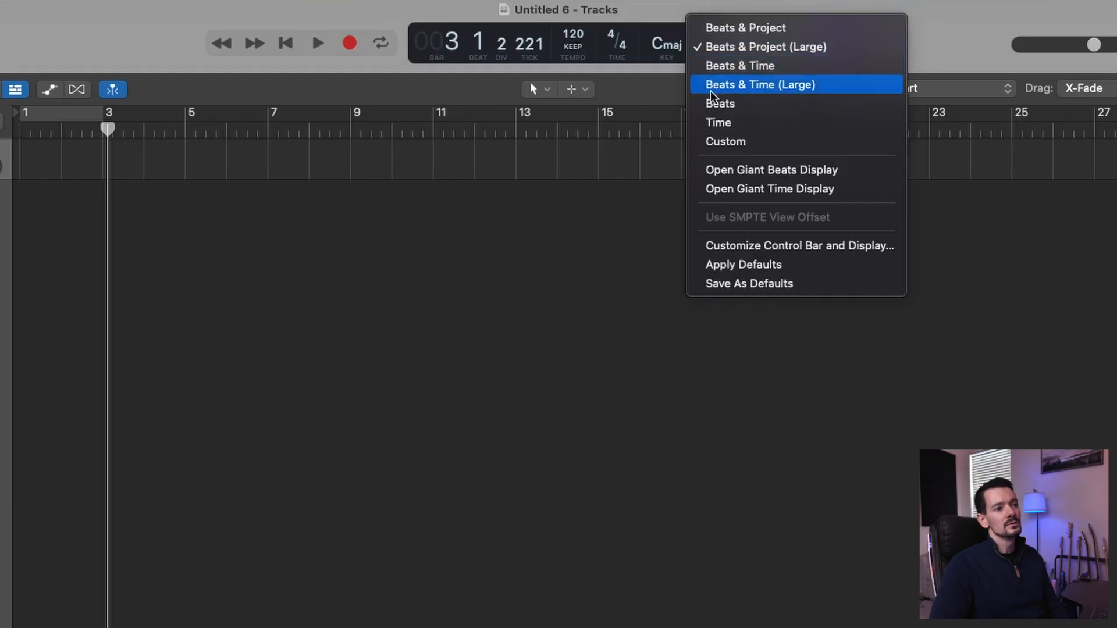
left_click(740, 66)
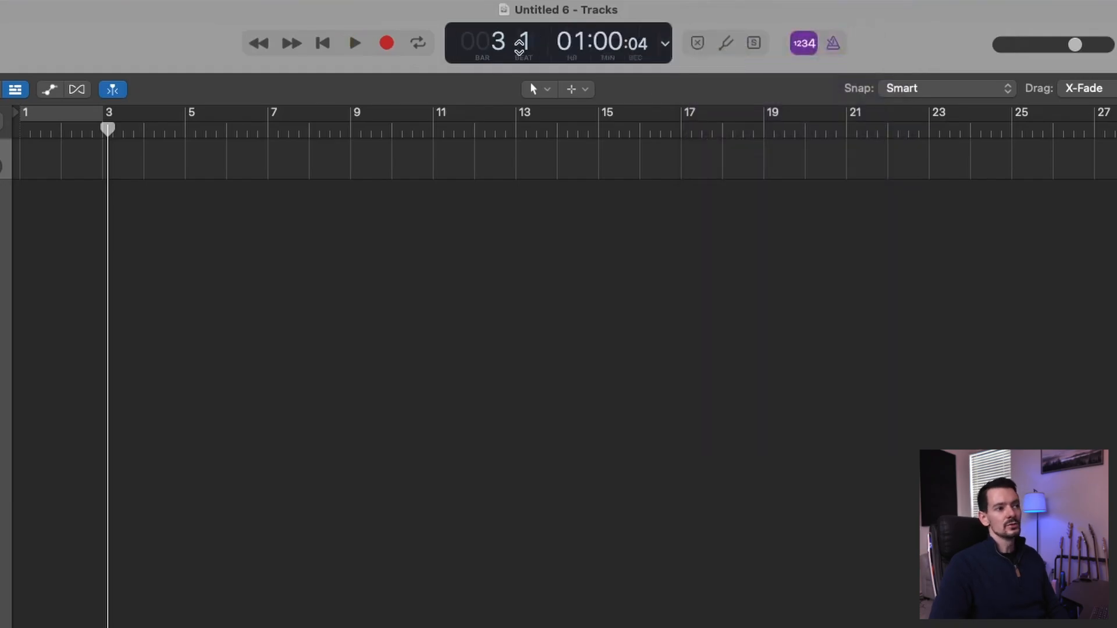
Set the control bar display to Custom and open the control bar and display customization options
left_click(667, 45)
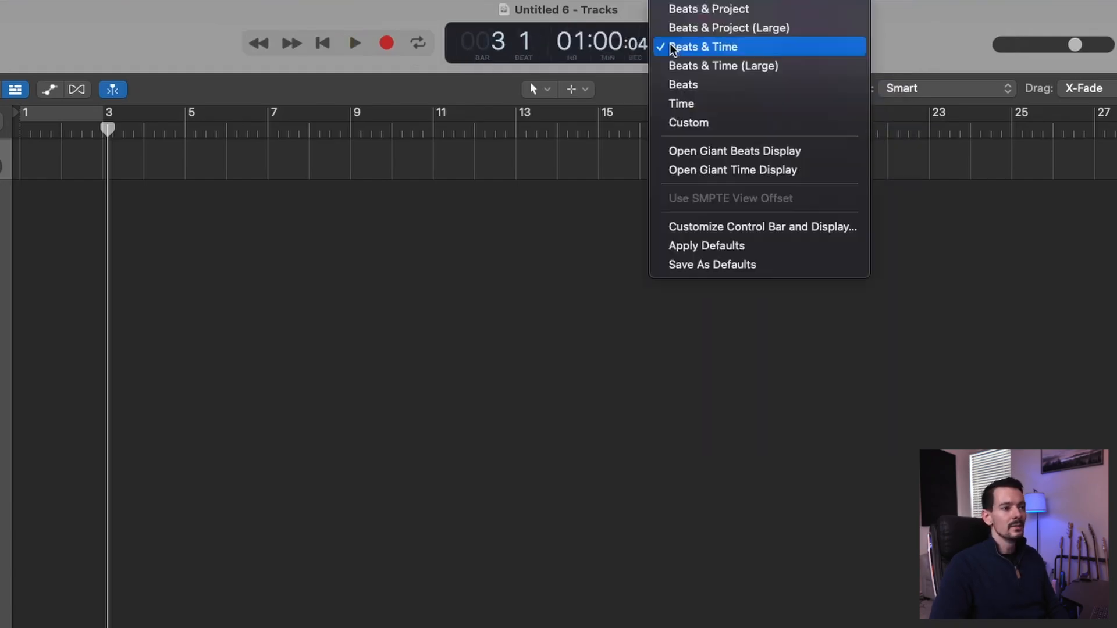
left_click(689, 124)
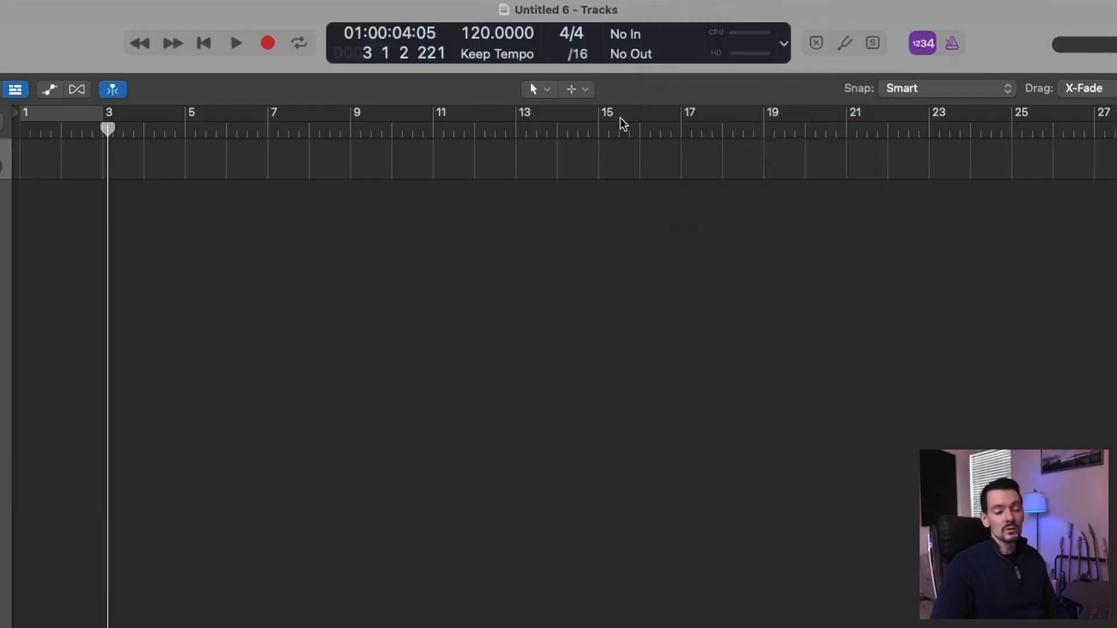
right_click(685, 39)
left_click(696, 43)
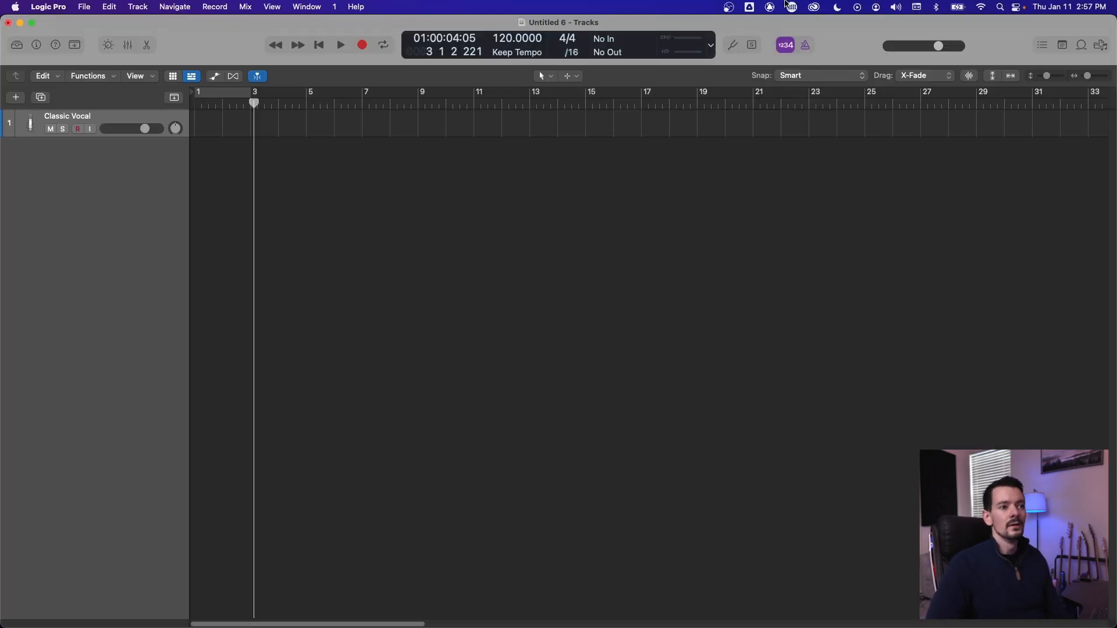
Open the Tuner for Input 1 and close it again
left_click(732, 45)
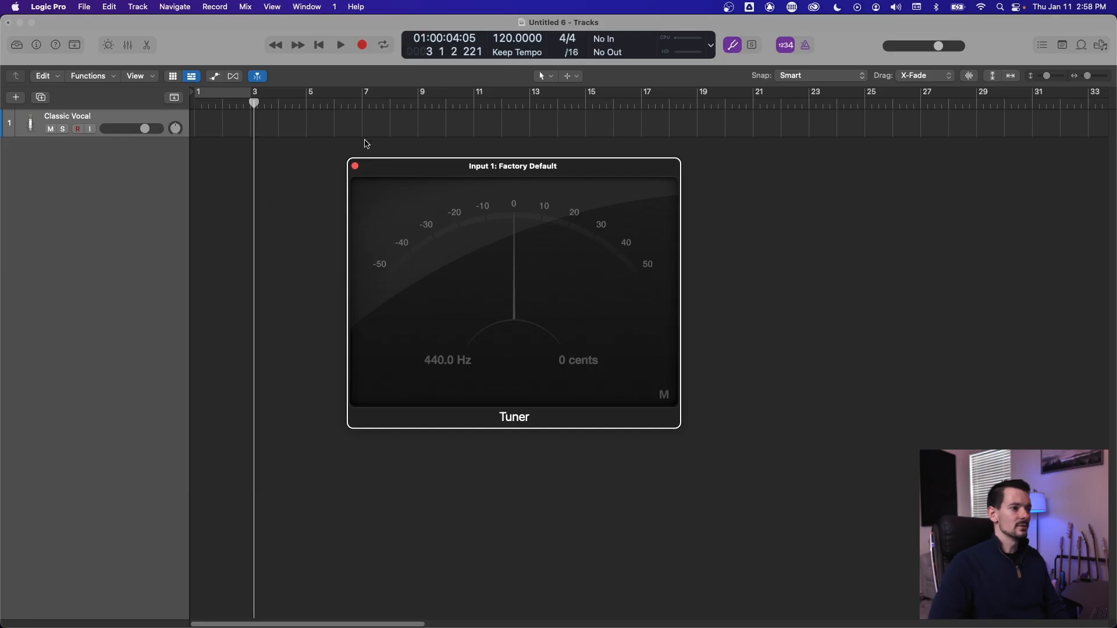
left_click(355, 166)
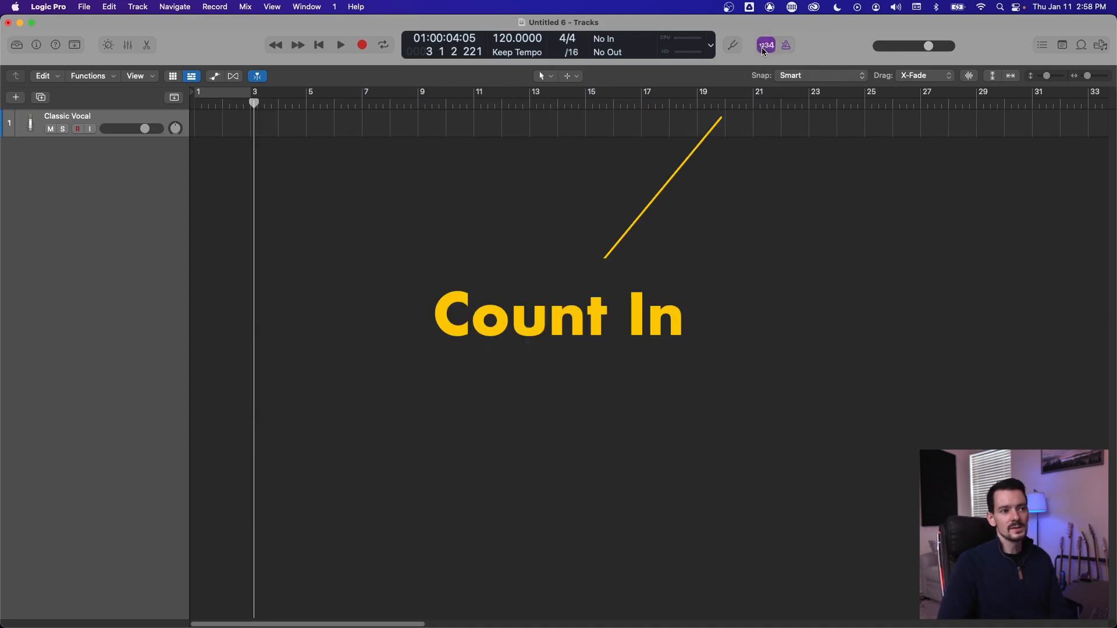
Place the playhead at bar 3 and record about one bar on the Classic Vocal track with Count In enabled
key("comma")
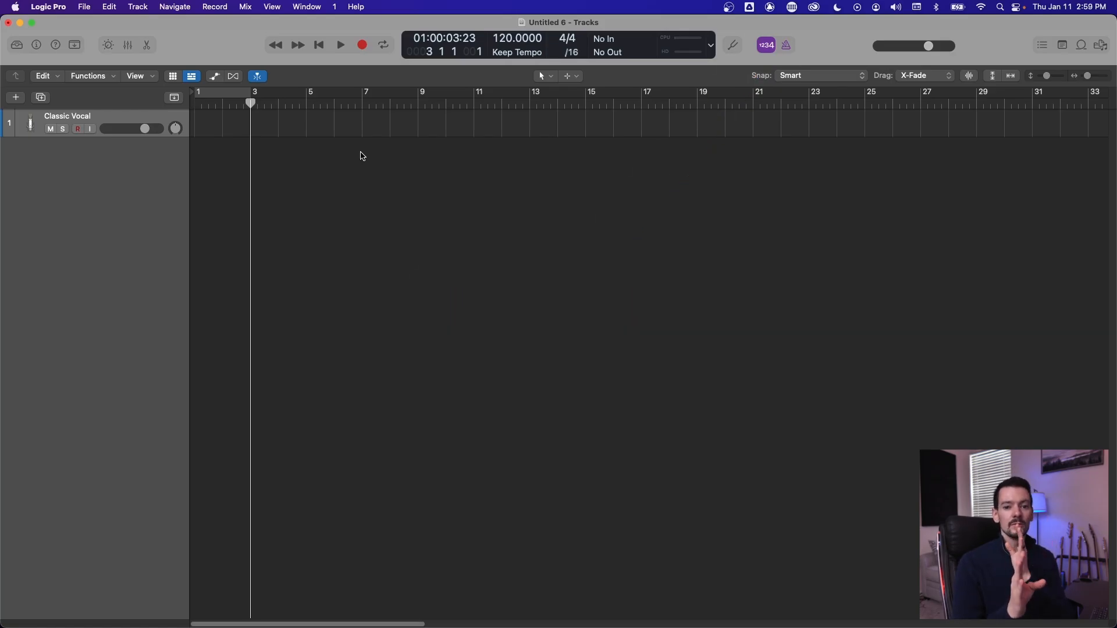
left_click_drag(270, 107, 250, 108)
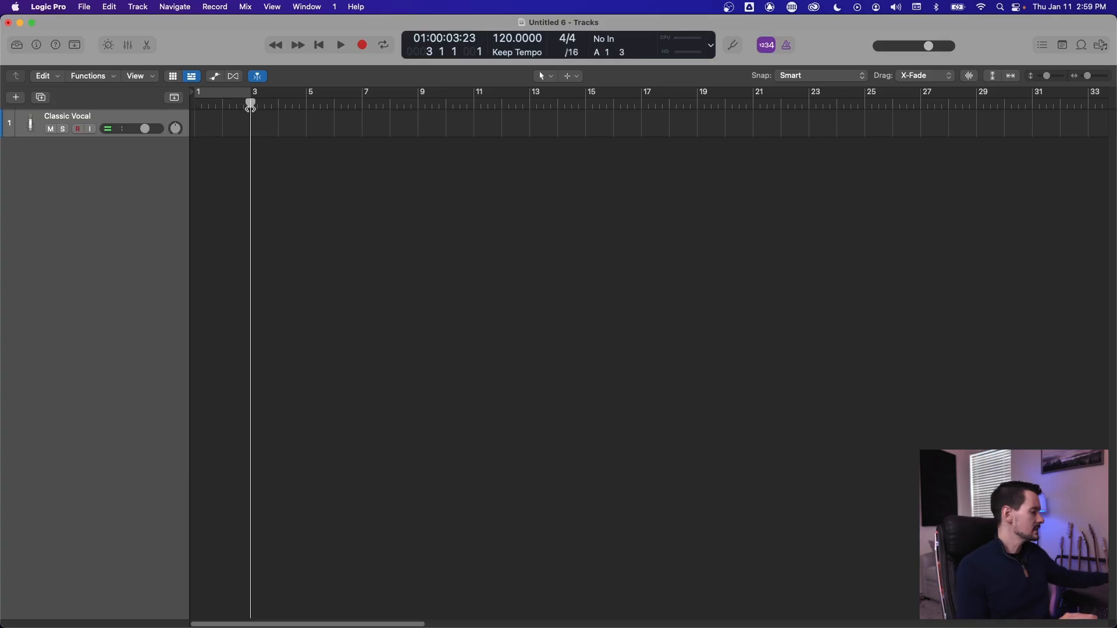
key("r")
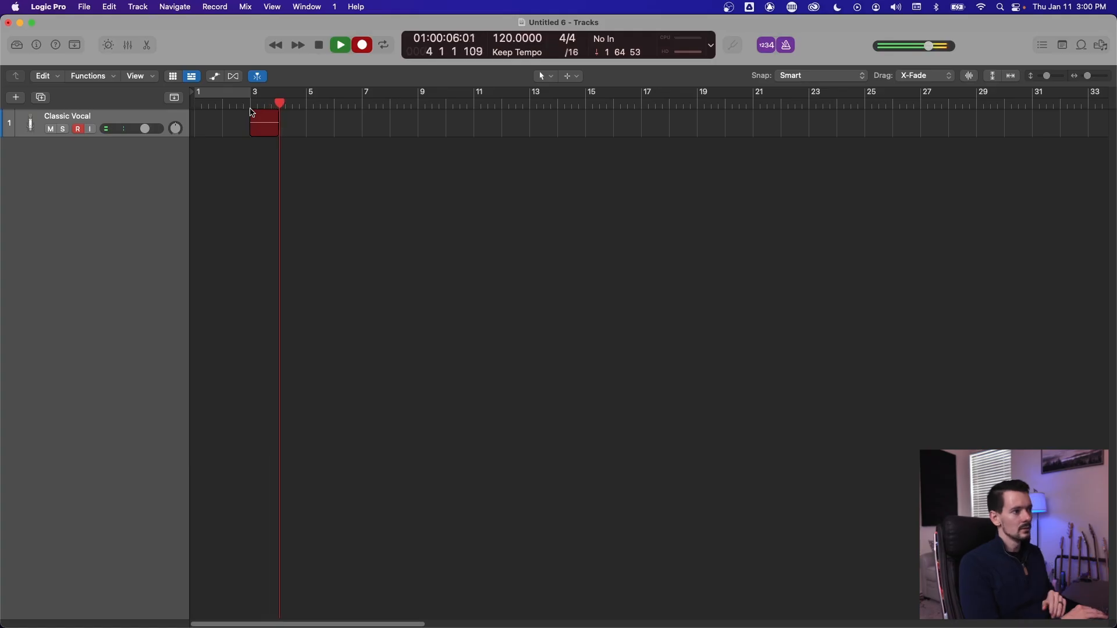
key("space")
Turn off Count In and record a second region on the Classic Vocal track from bar 5 into bar 6
left_click(767, 47)
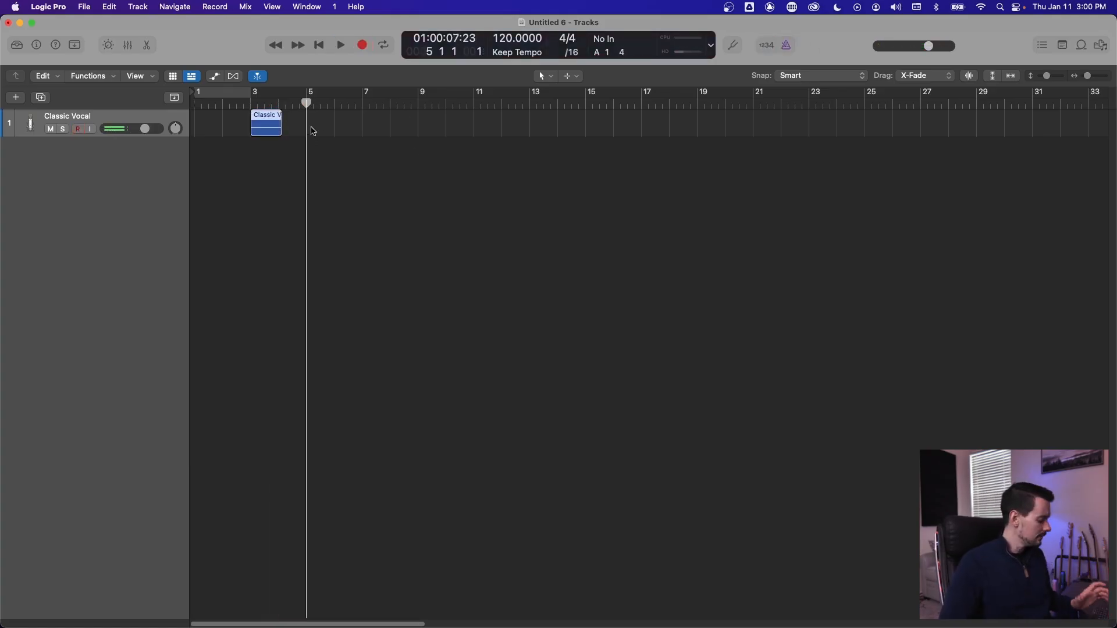
key("r")
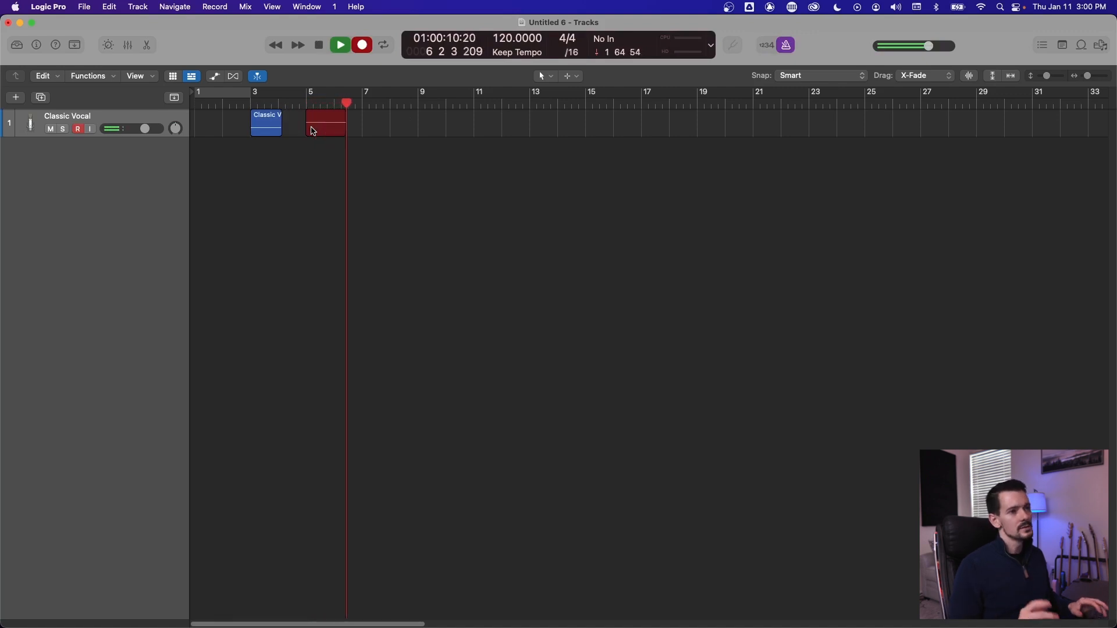
key("space")
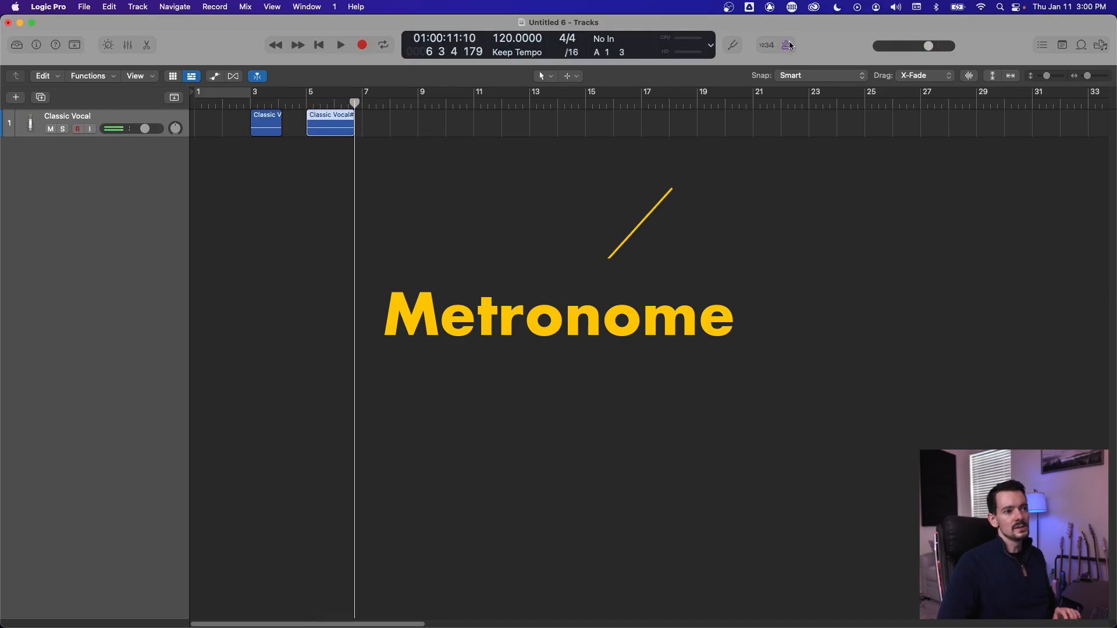
Play on from bar 6, turn on the metronome during playback, stop at bar 10, and turn the metronome off
key("space")
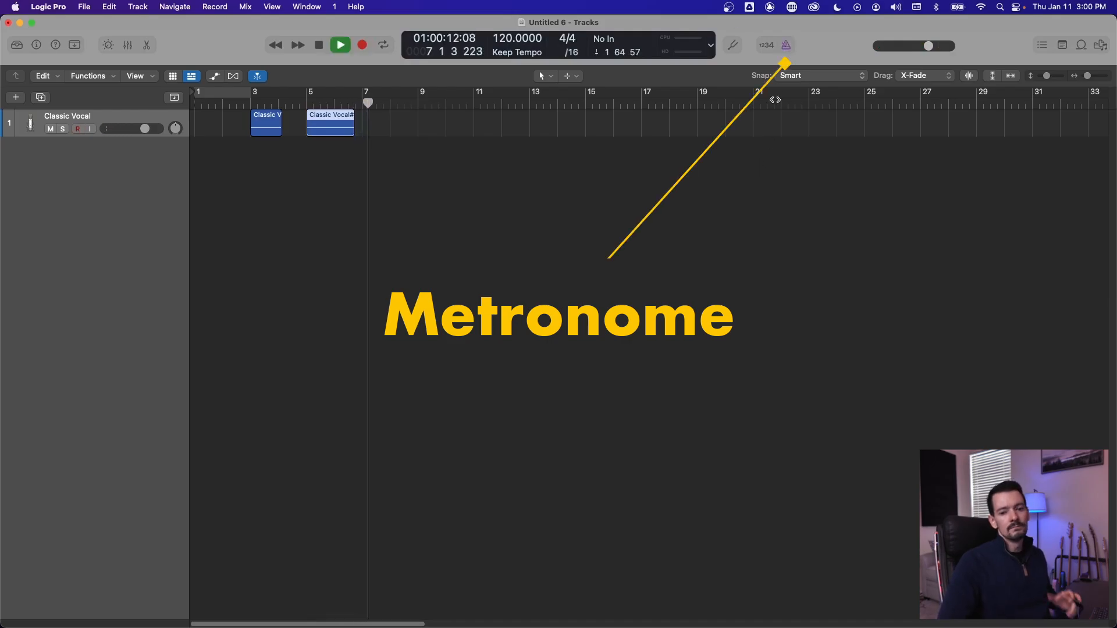
left_click(788, 45)
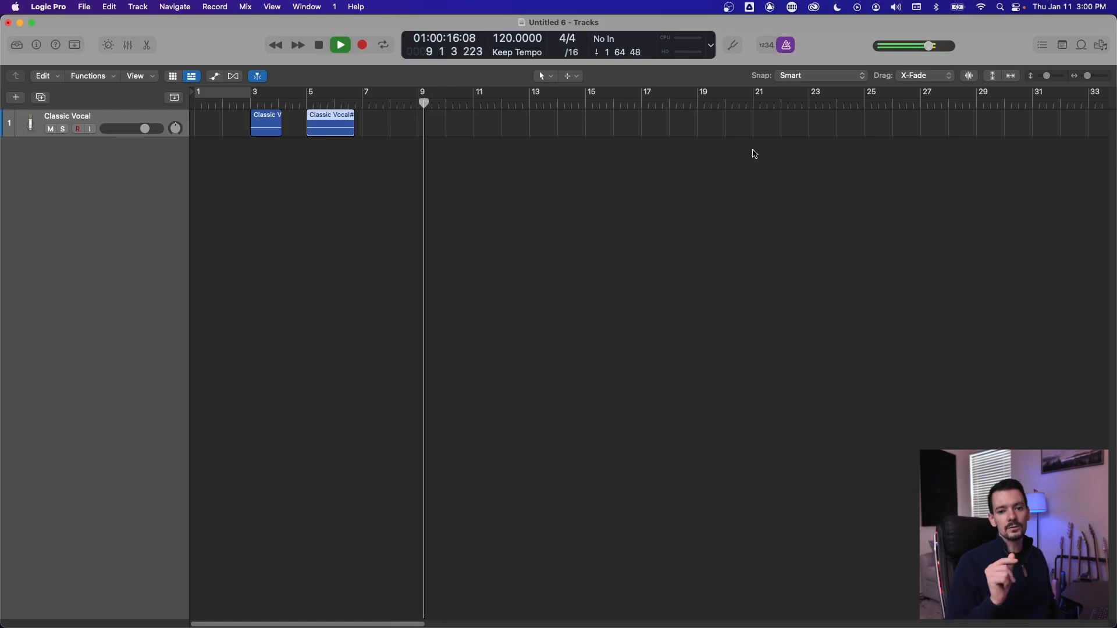
key("space")
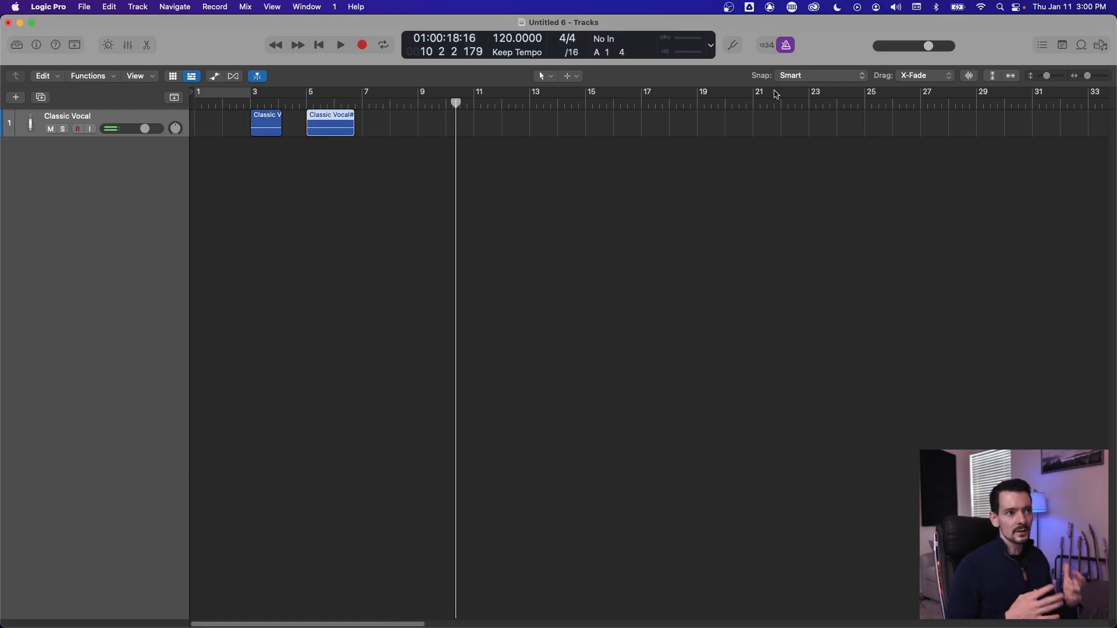
left_click(787, 45)
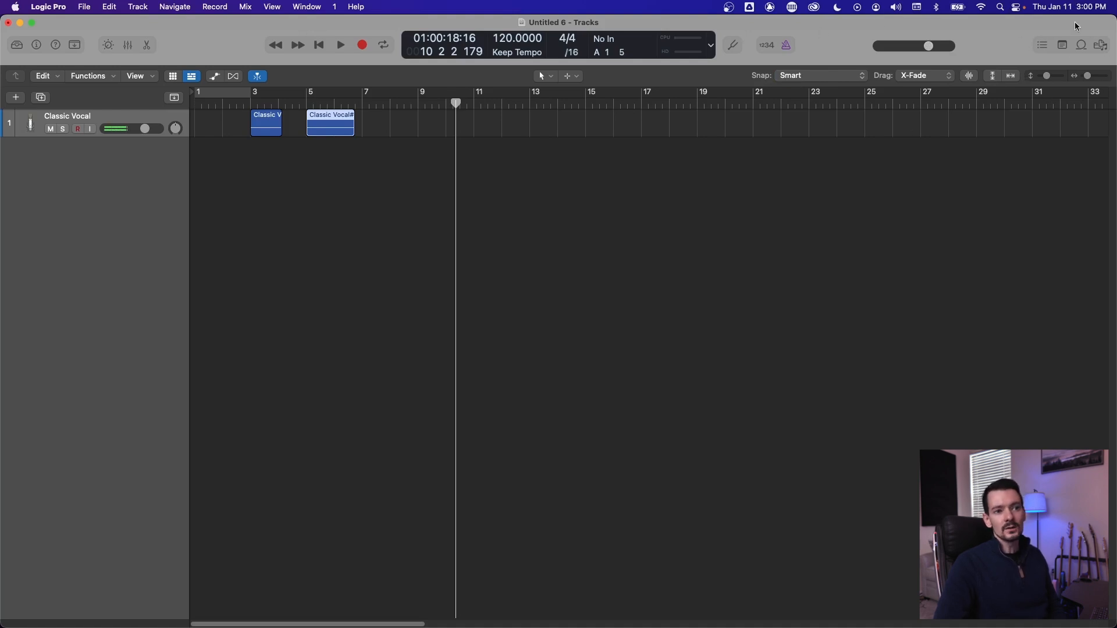
Open the Event list and select the Classic Vocal regions at bars 3 and 5 in turn, ending on the bar 3 region
left_click(1040, 47)
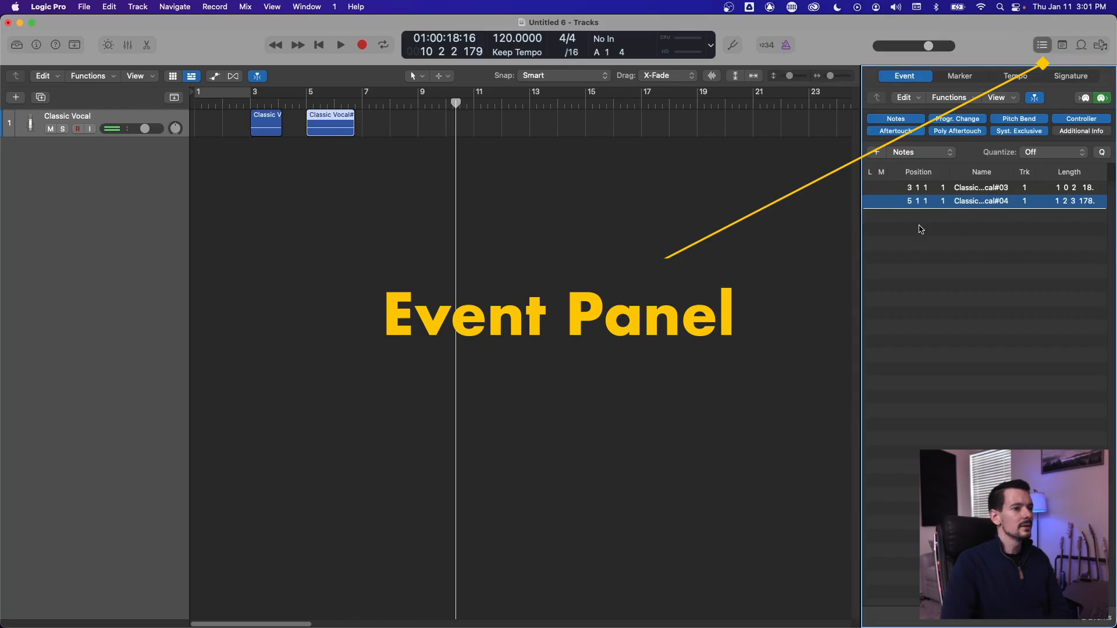
left_click(916, 190)
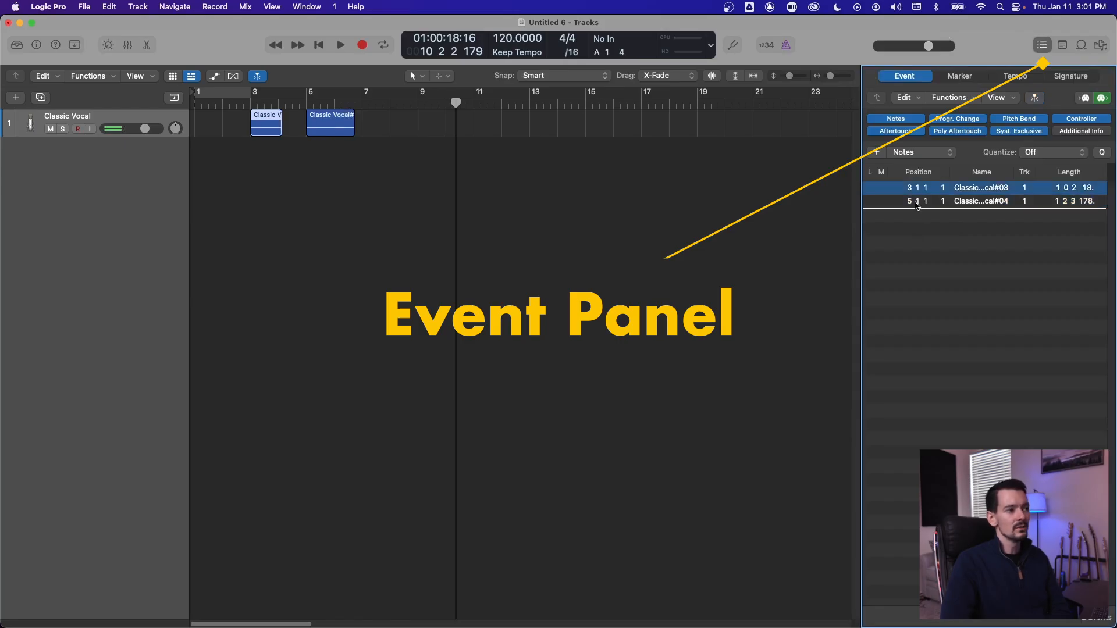
left_click(916, 202)
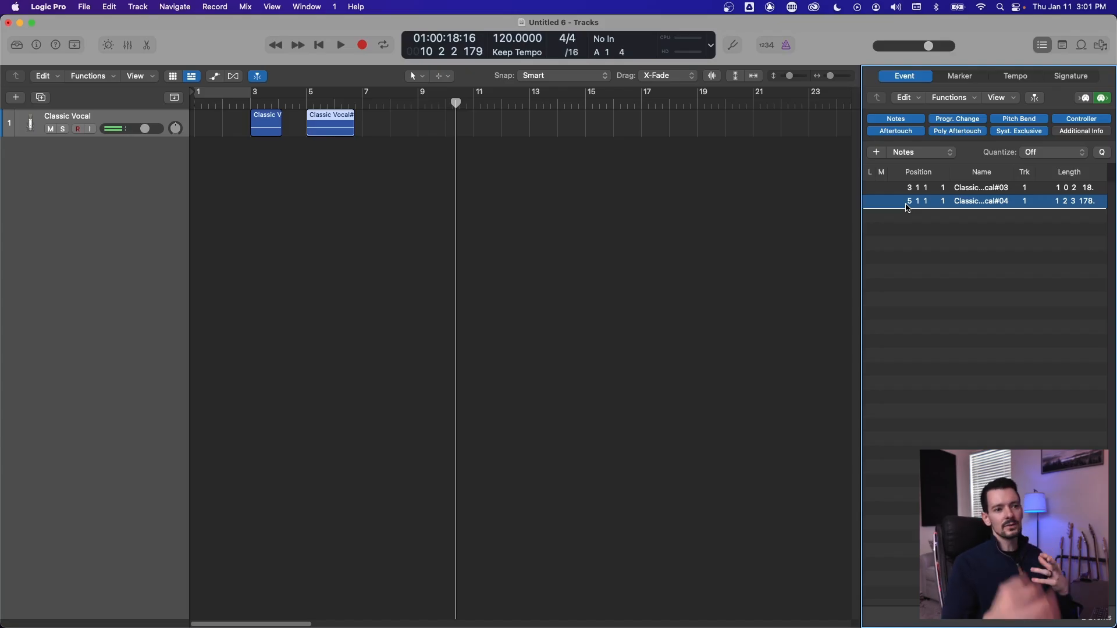
left_click(987, 190)
key("Down")
key("Up")
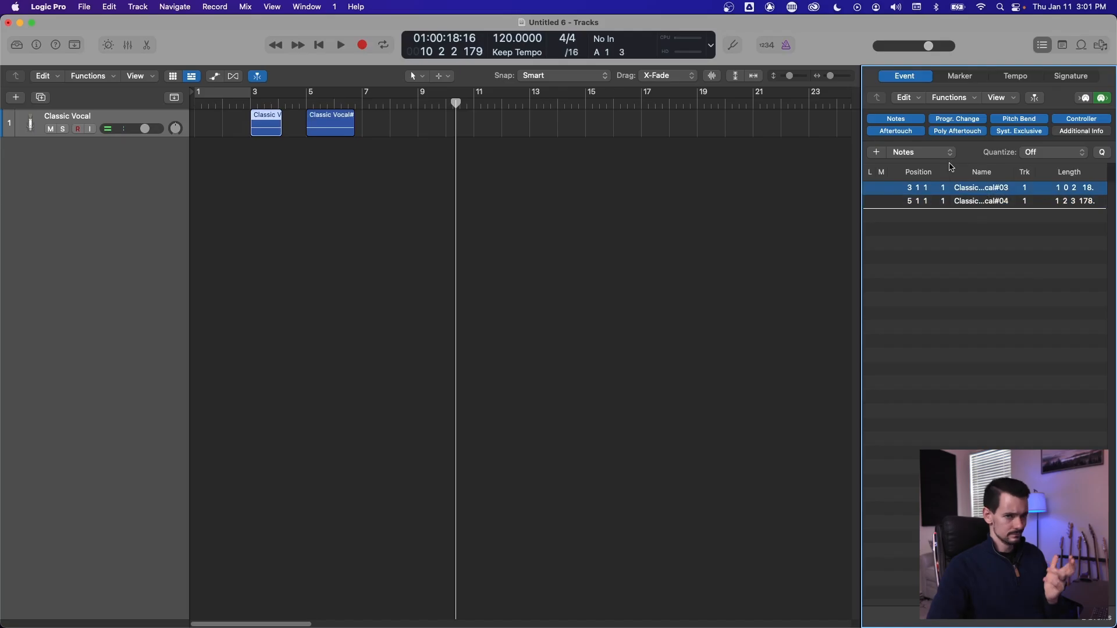
View the project's Tempo, Marker and Signature lists, return to Tempo, and close the list editors
left_click(1015, 76)
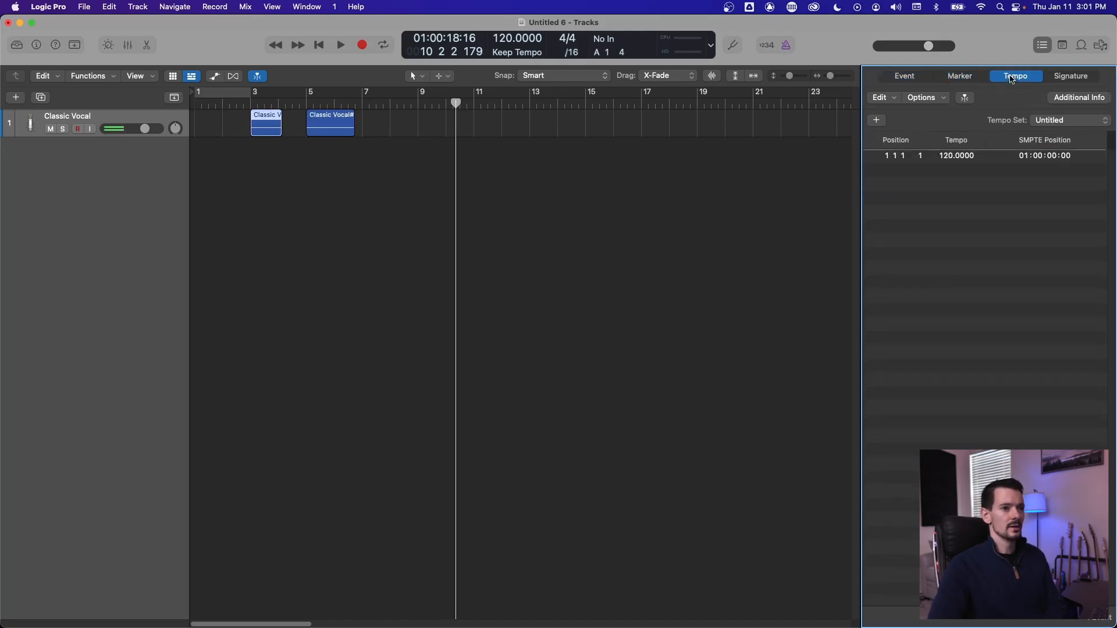
left_click(968, 80)
left_click(998, 80)
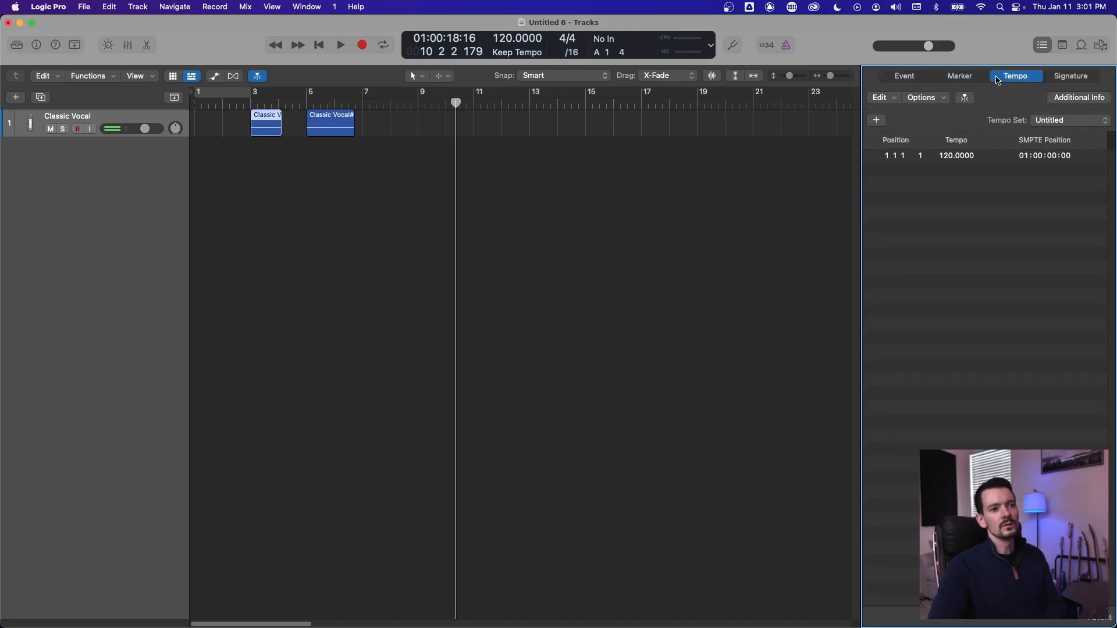
left_click(1059, 78)
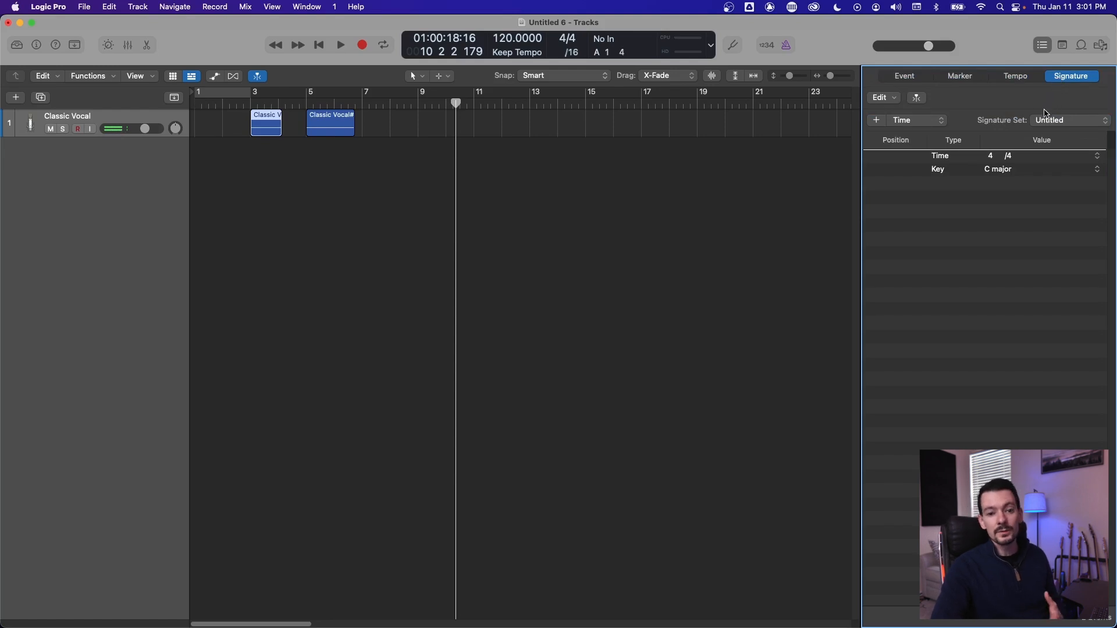
left_click(1028, 81)
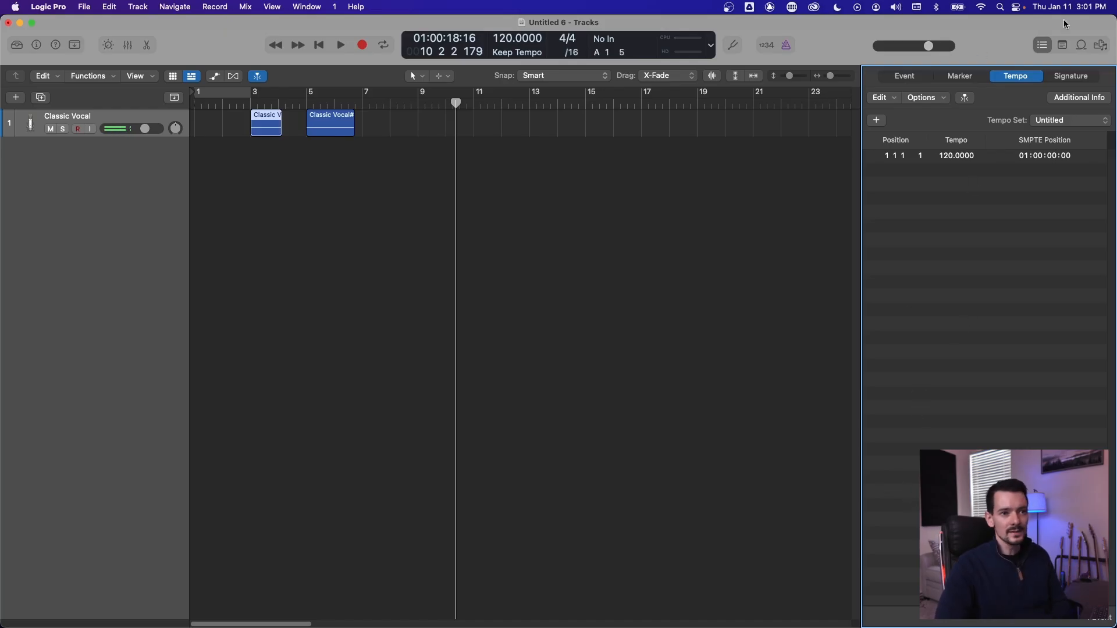
left_click(1045, 46)
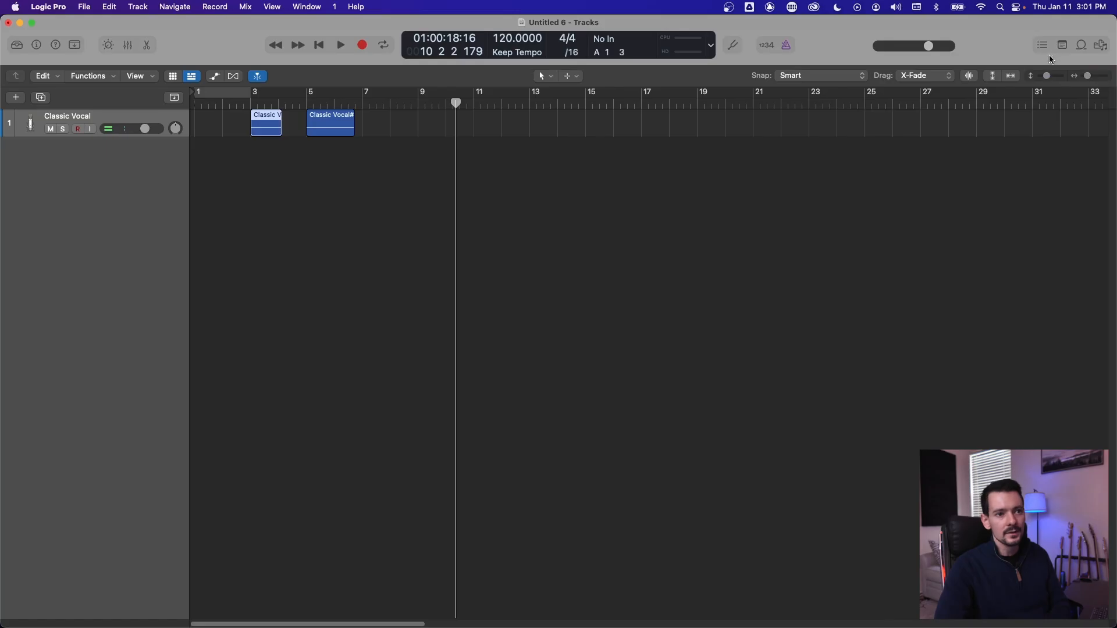
Open the project notes, write "Type Stuff Here", and replace it with the "Logic For Beginners" goals outline
left_click(1062, 45)
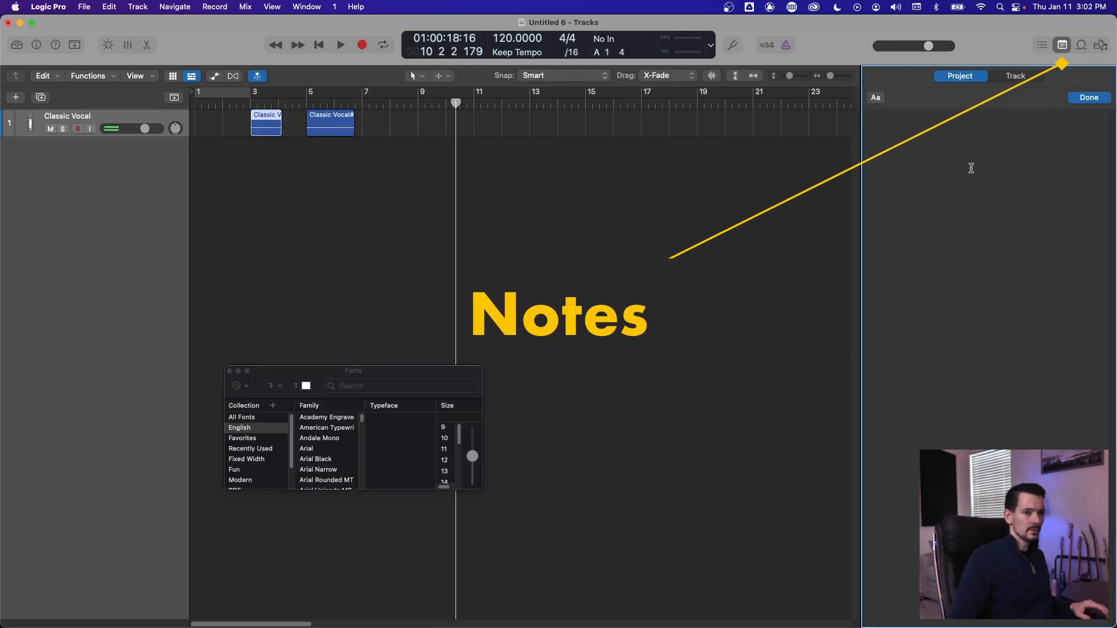
type("Type ")
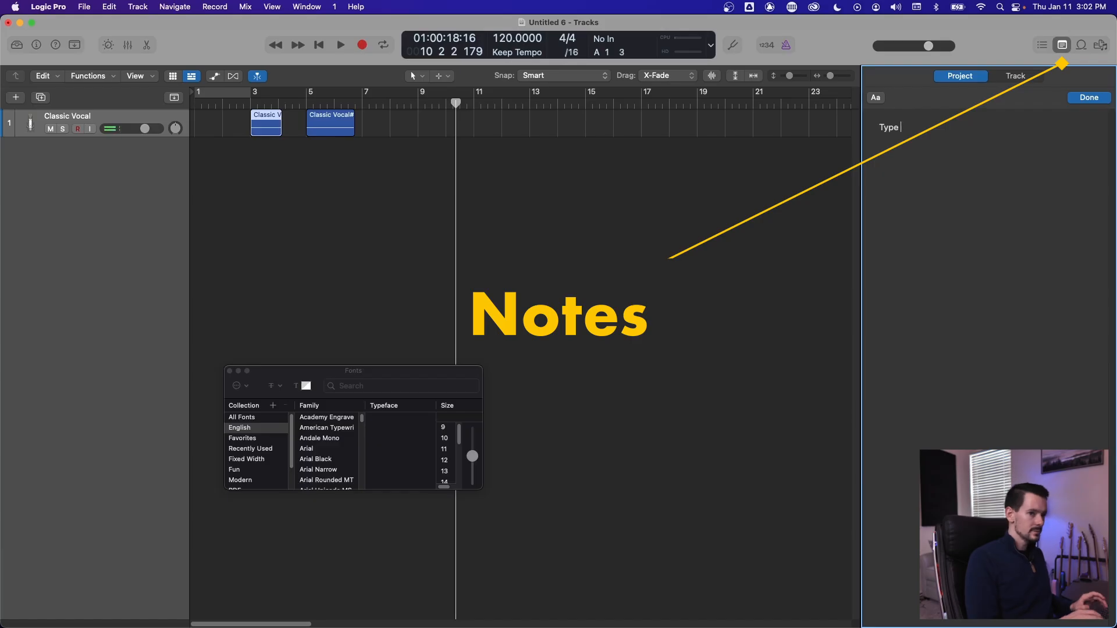
type("Stuff Here")
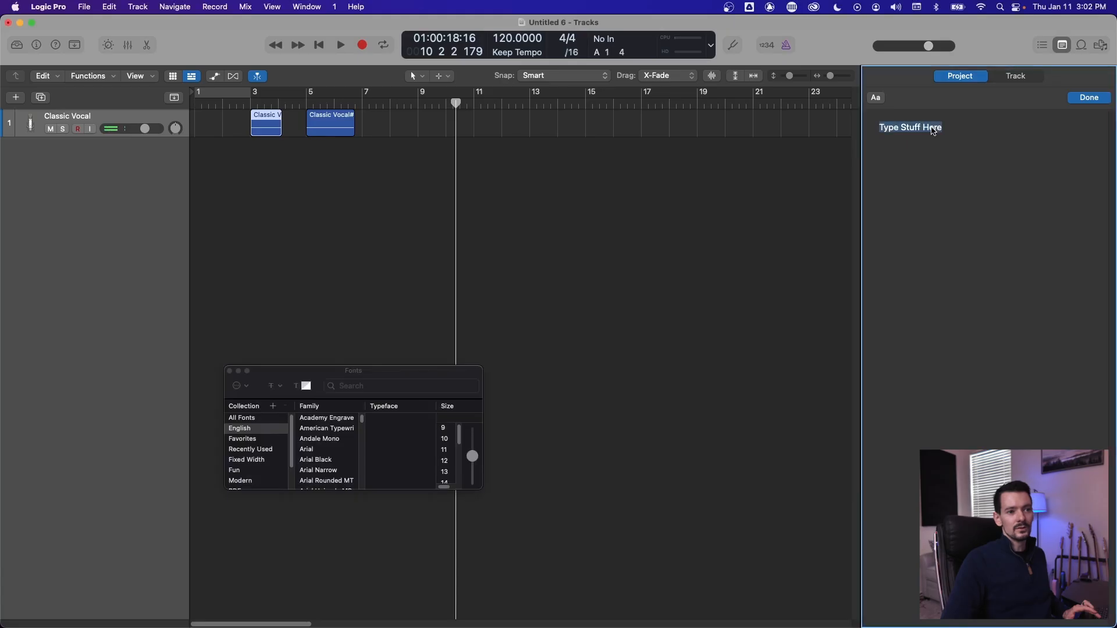
type("Logic For Beginners Goals -\tUI and Navigation THROW - Settings Video  -\tHow To Create and use tracks: -\tAudio -\tInstrument -\tDrummer  -\tAdd Plugins -\tHow To Export THROW - Export Video  Outro - THROW 5 TIPS Video")
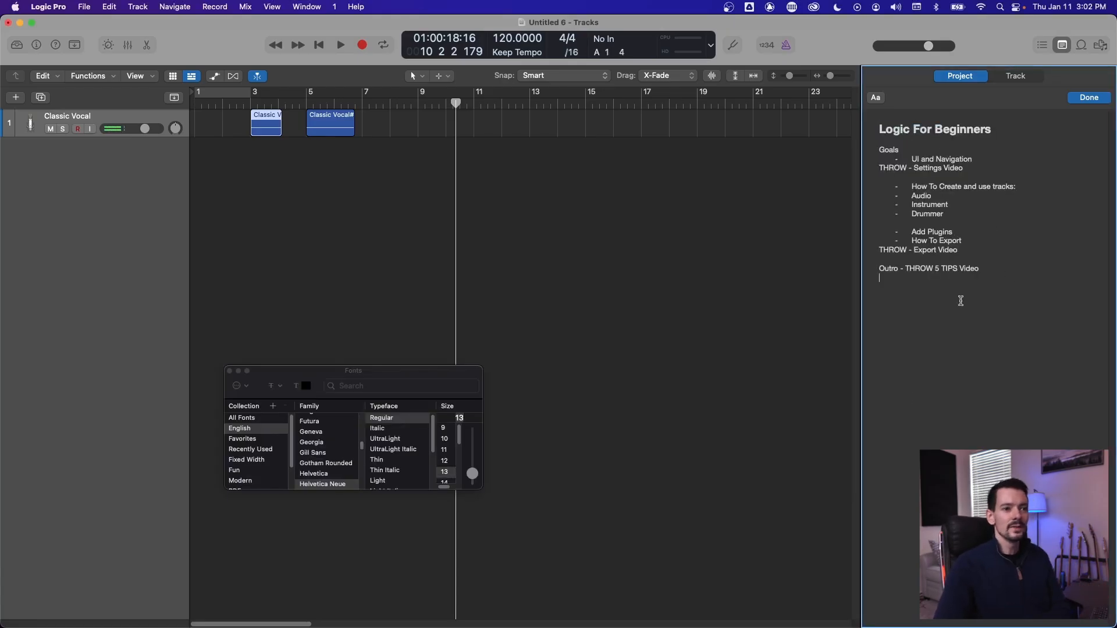
View the track notes, return to the project notes, and close both the notes and the Fonts window
left_click(1019, 77)
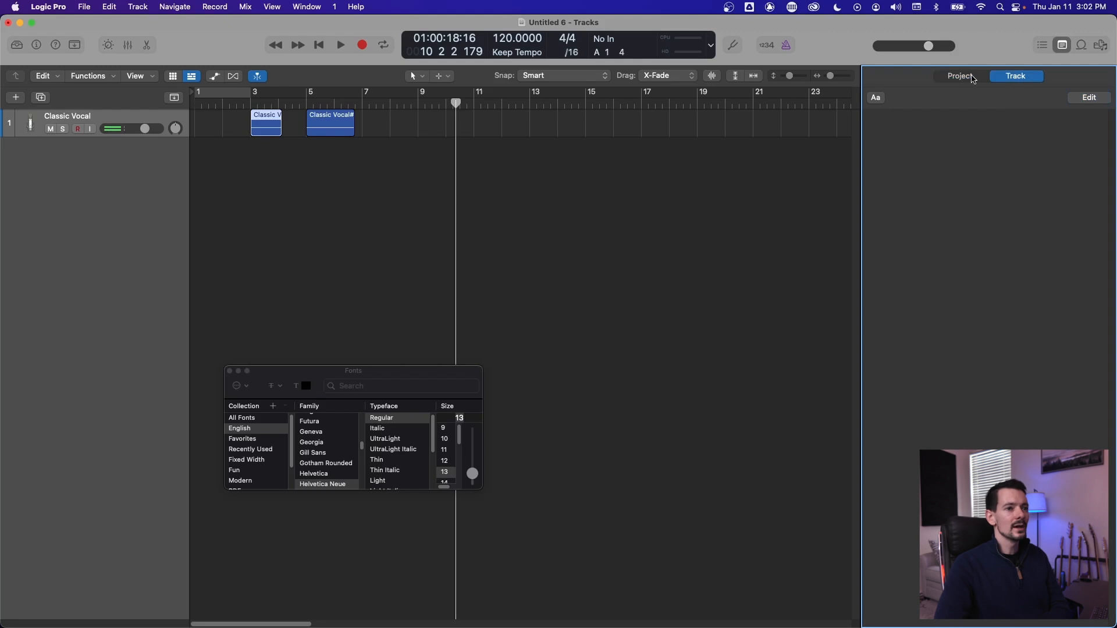
left_click(971, 79)
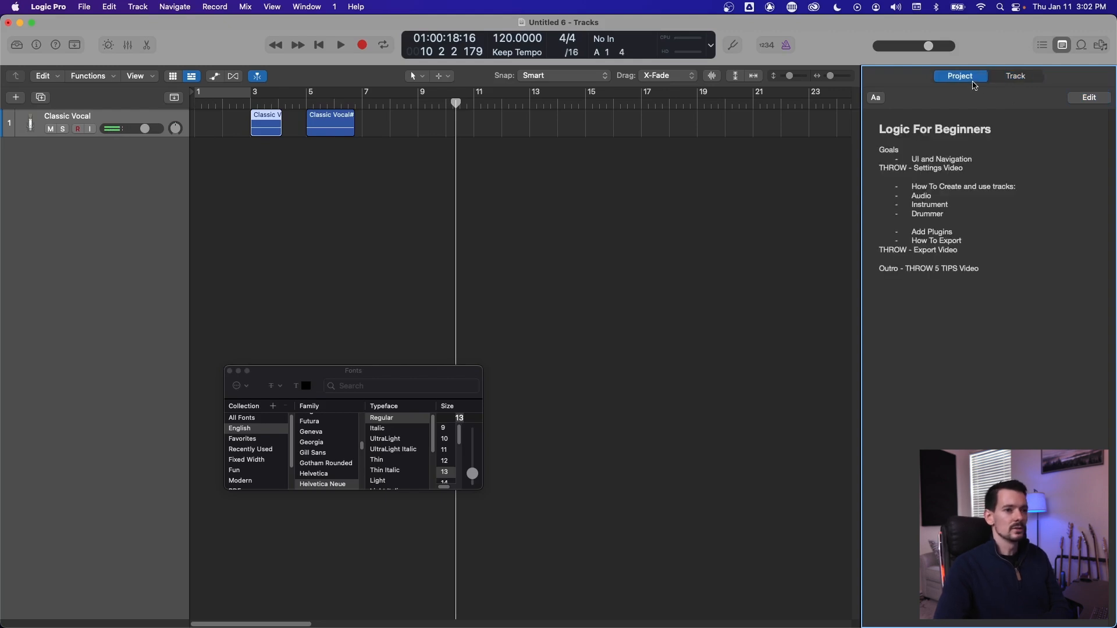
left_click(1062, 45)
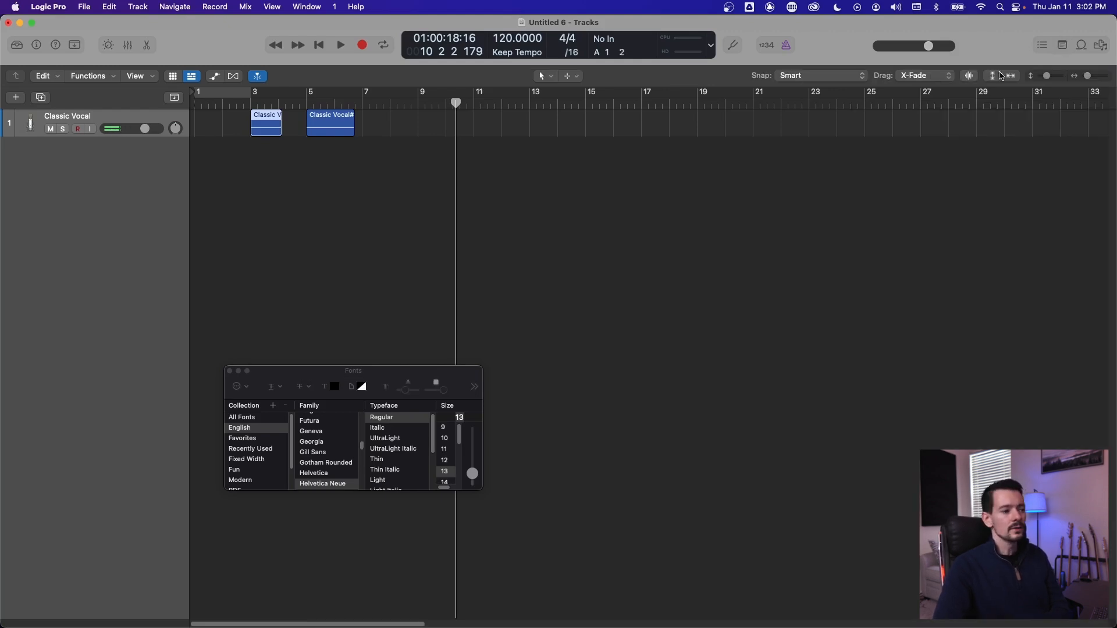
left_click(230, 371)
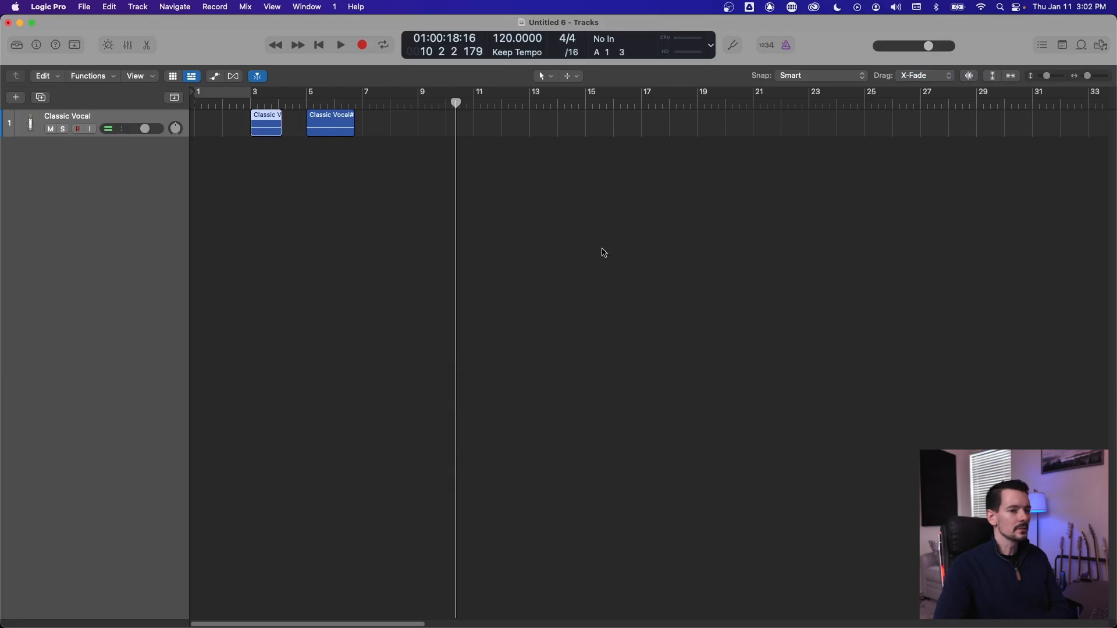
Open the Loop Browser, browse the Sound Effects instrument category, and clear that filter
left_click(1082, 44)
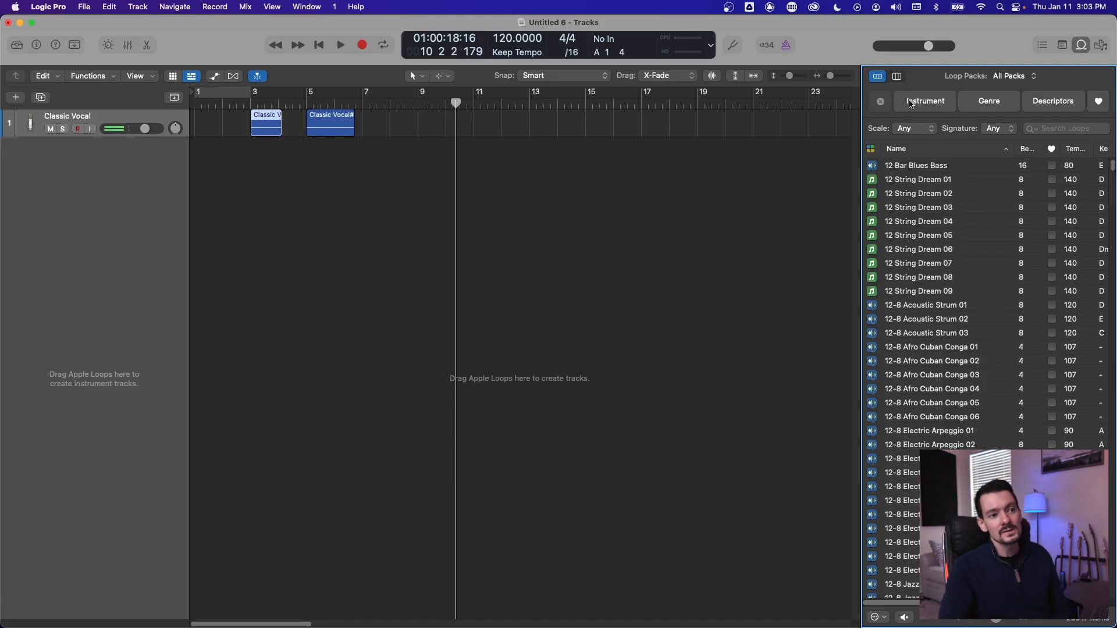
left_click(911, 101)
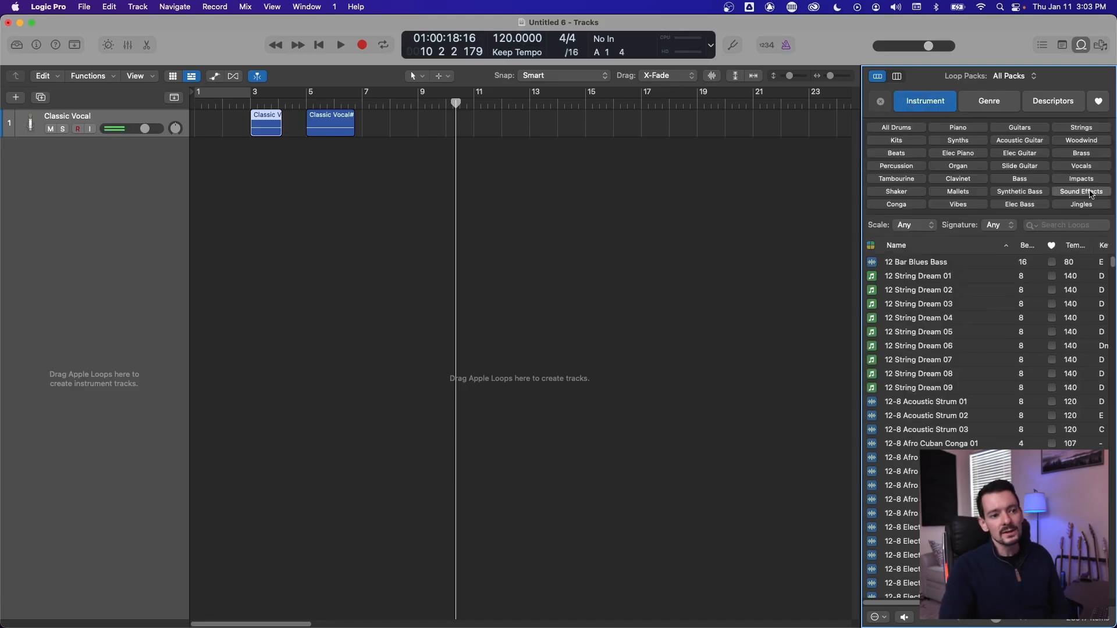
left_click(1081, 191)
scroll(993, 303, "down", 10)
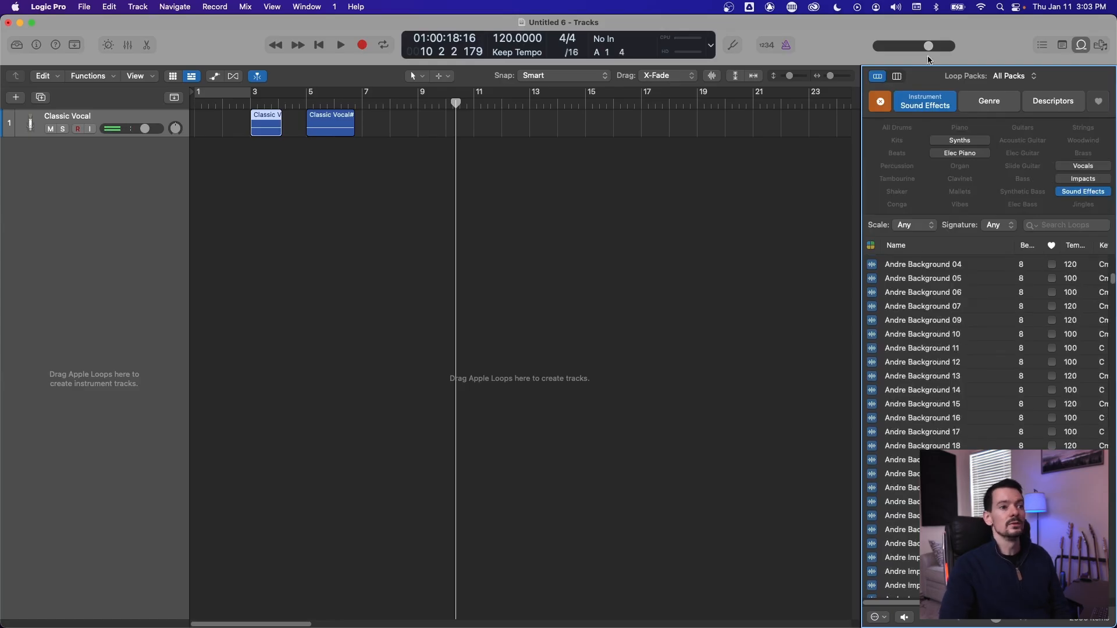
left_click(881, 103)
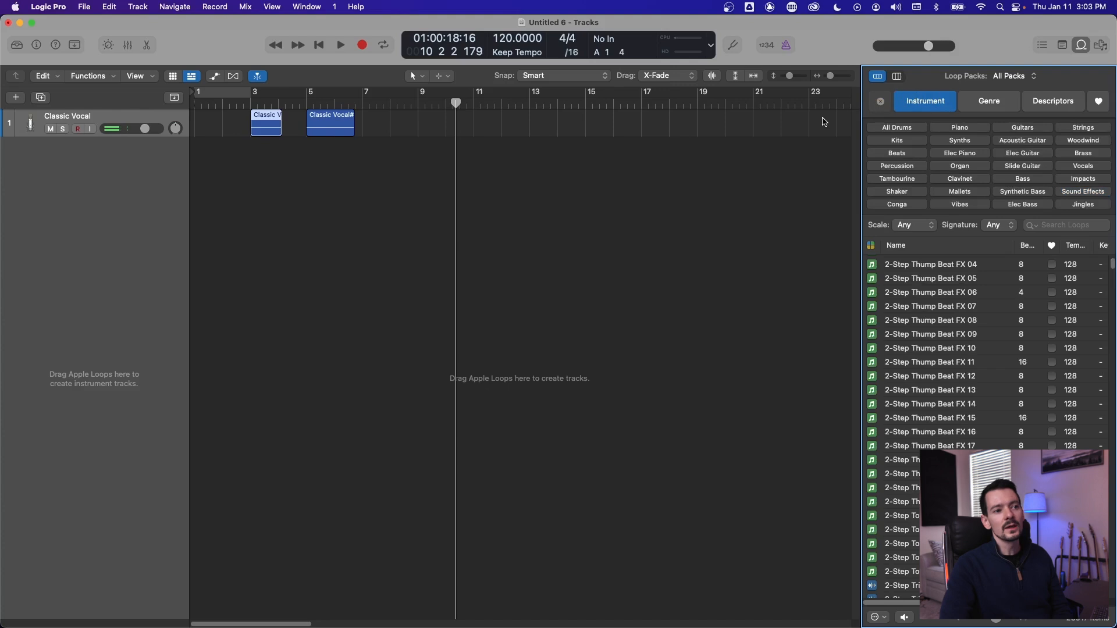
Filter the Apple Loops by Piano instrument, Jazz genre and Clean descriptor
left_click(948, 128)
left_click(972, 107)
left_click(897, 153)
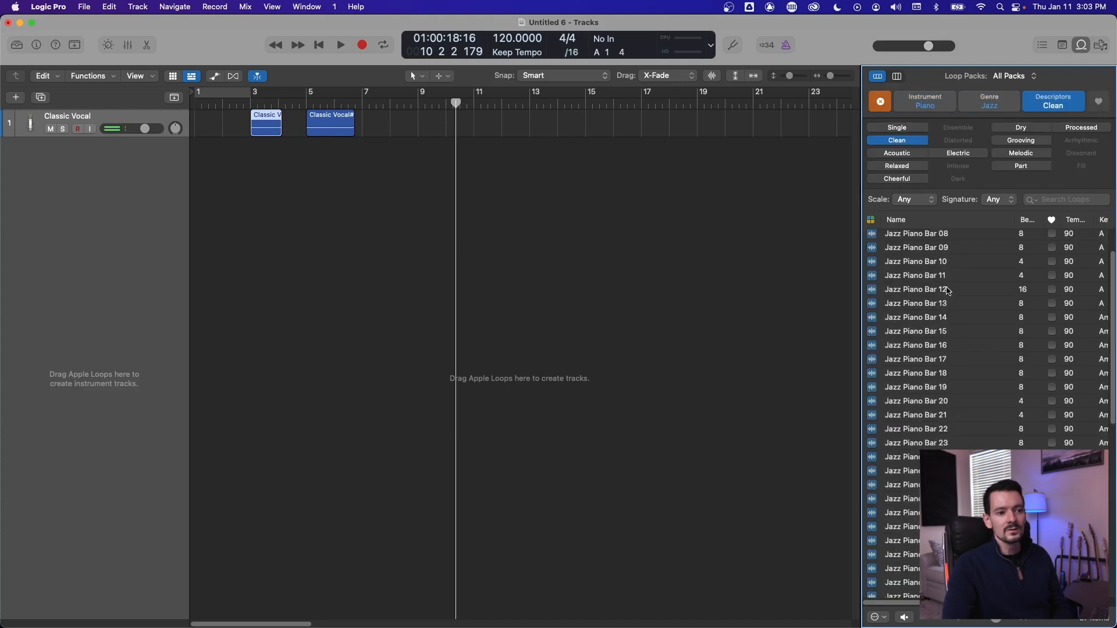
Preview the Jazz Piano Bar 12 loop and place it at bar 14 on the Classic Vocal track and on a new track
left_click(947, 289)
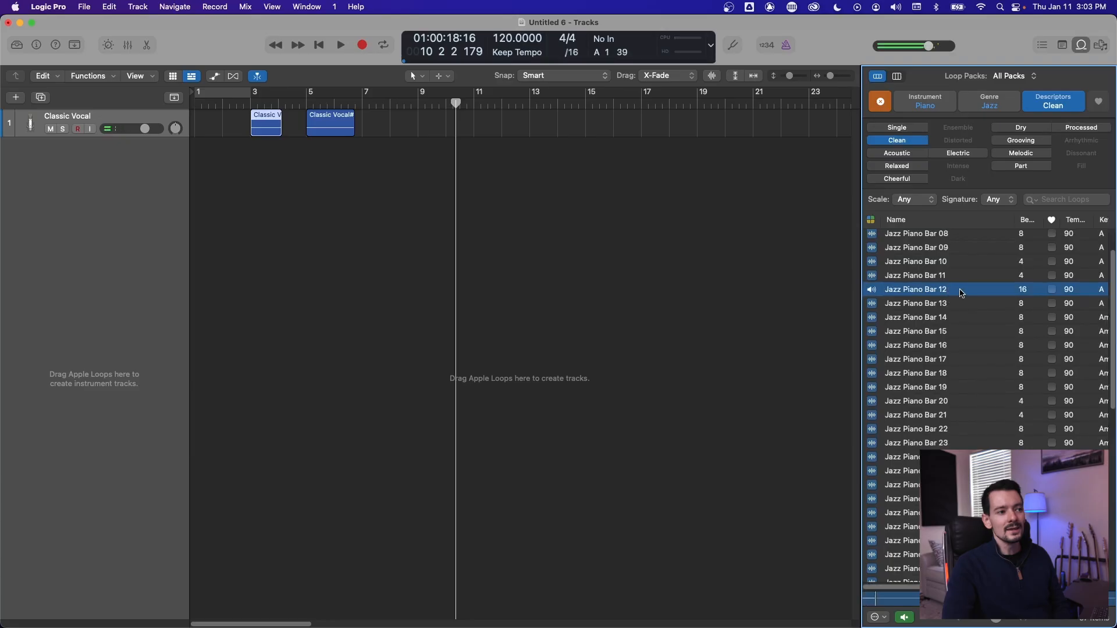
left_click_drag(980, 298, 559, 131)
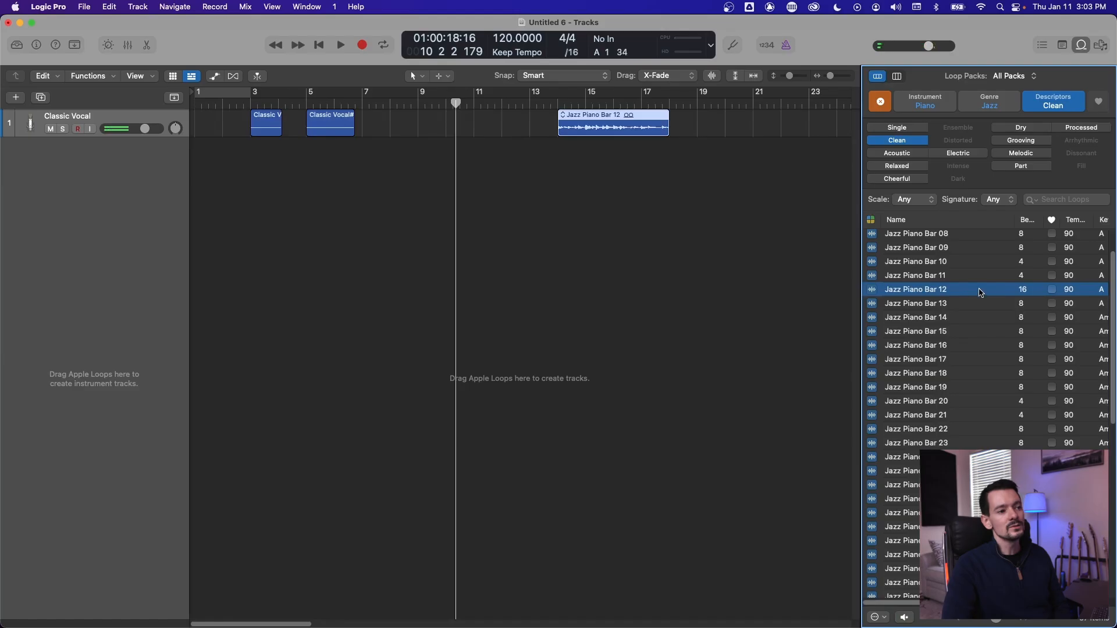
left_click_drag(943, 321, 560, 361)
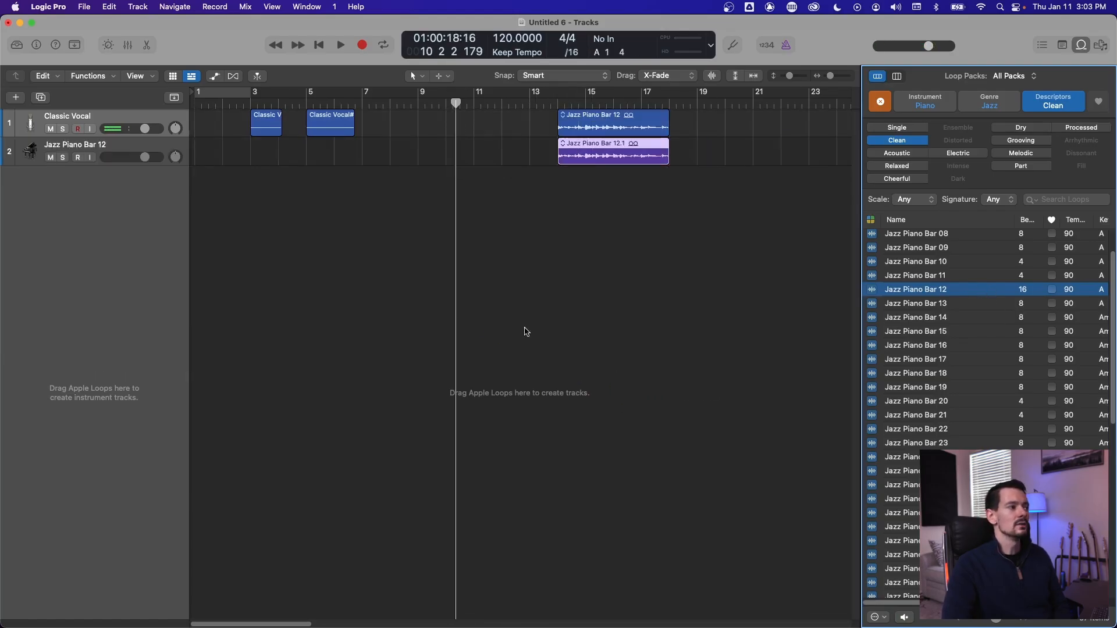
Mute the Classic Vocal track, play the piano loop from bar 14 to bar 16, and close the Loop Browser
left_click(51, 128)
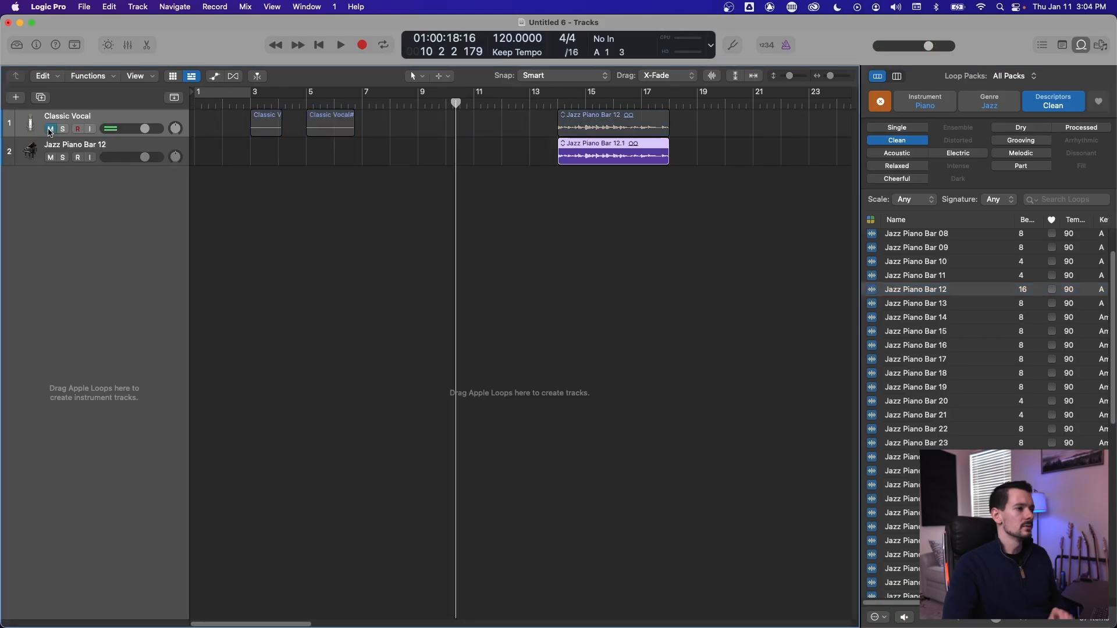
left_click(556, 104)
key("space")
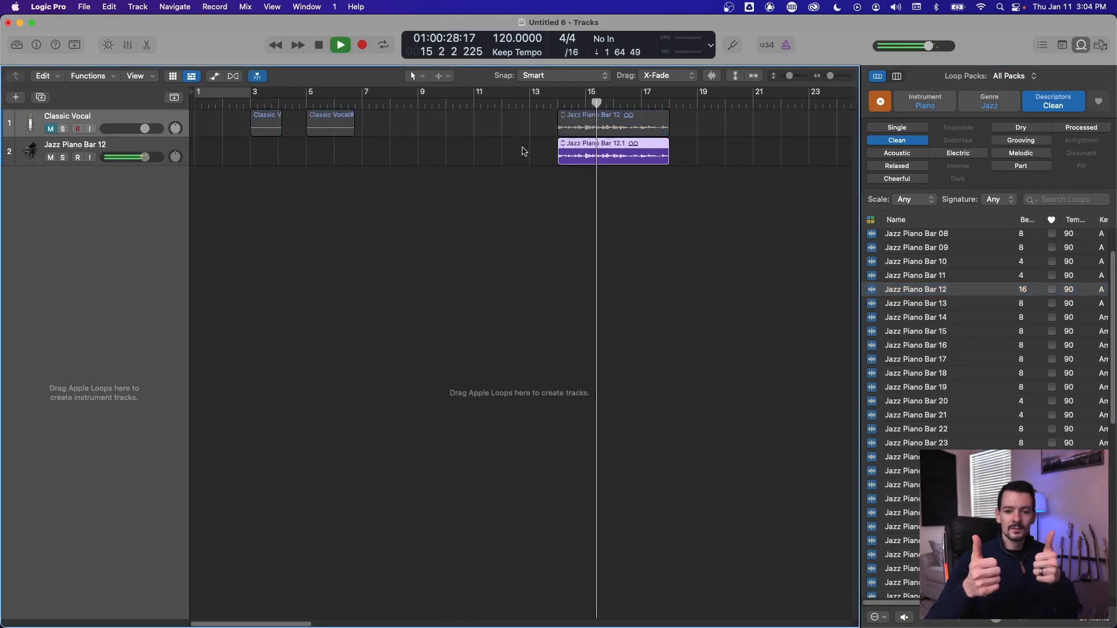
key("space")
left_click(1082, 47)
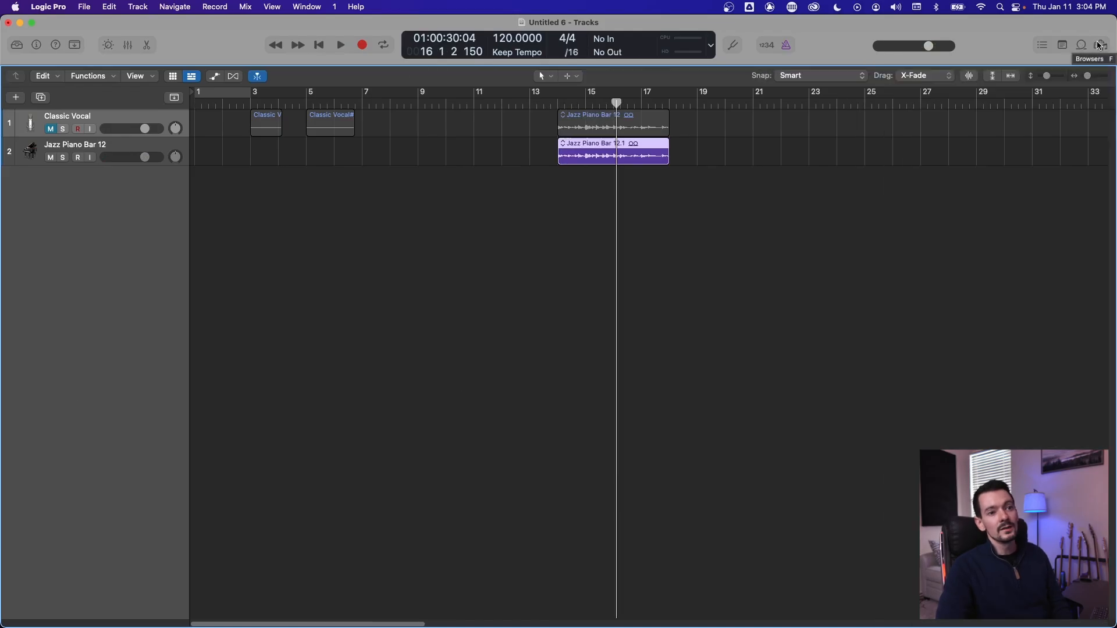
Open the Browser and select the project's Classic Vocal and Jazz Piano Bar 12 audio entries in turn
left_click(1099, 46)
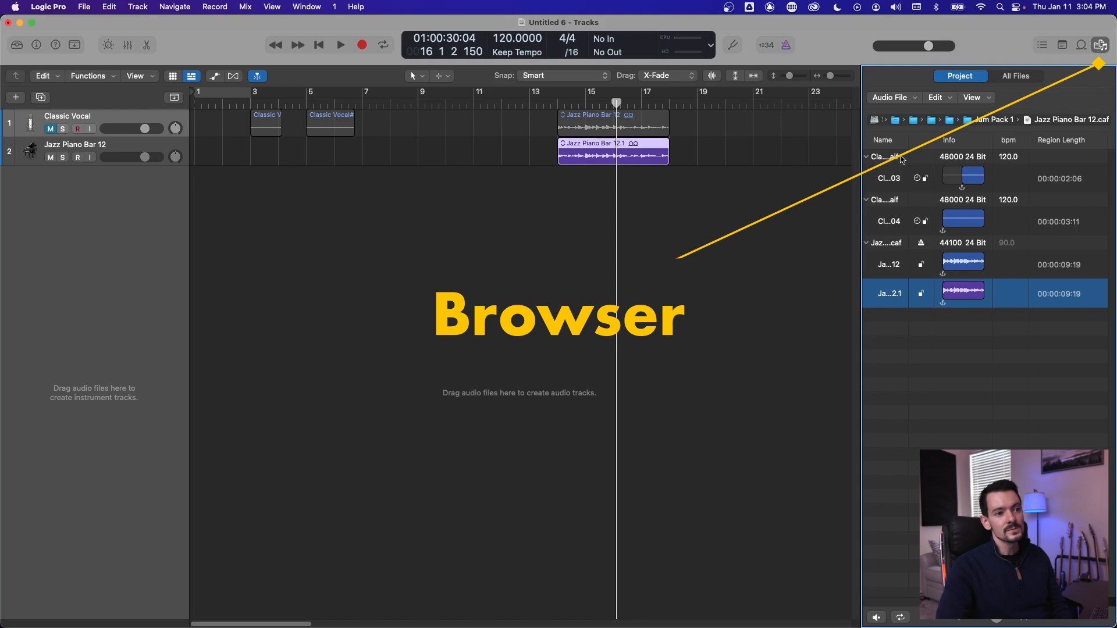
left_click(918, 160)
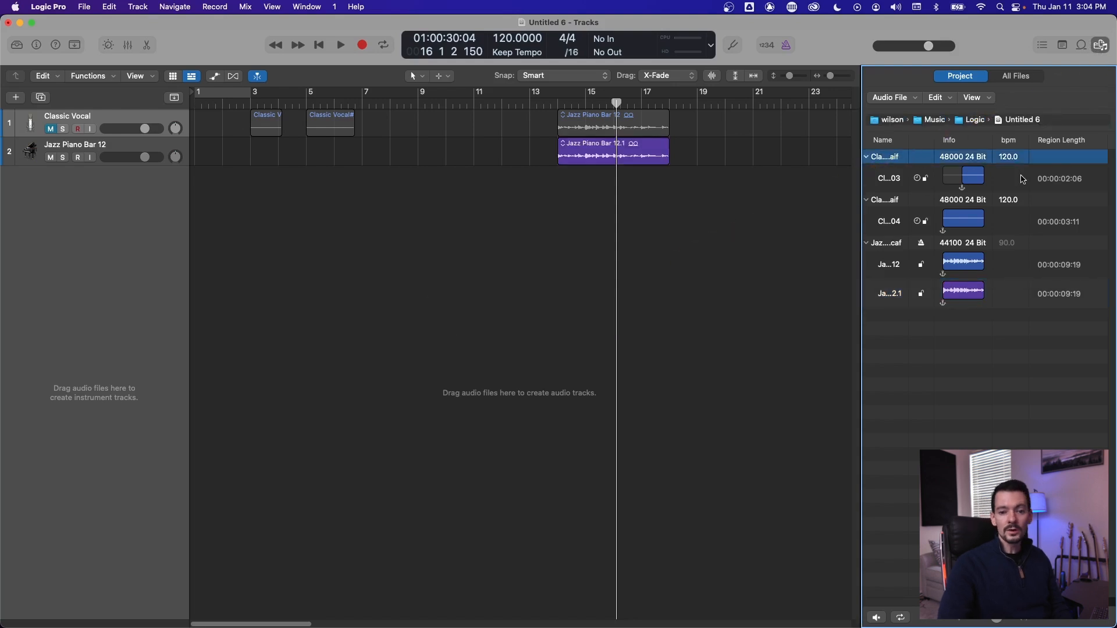
left_click(1019, 177)
left_click(1034, 211)
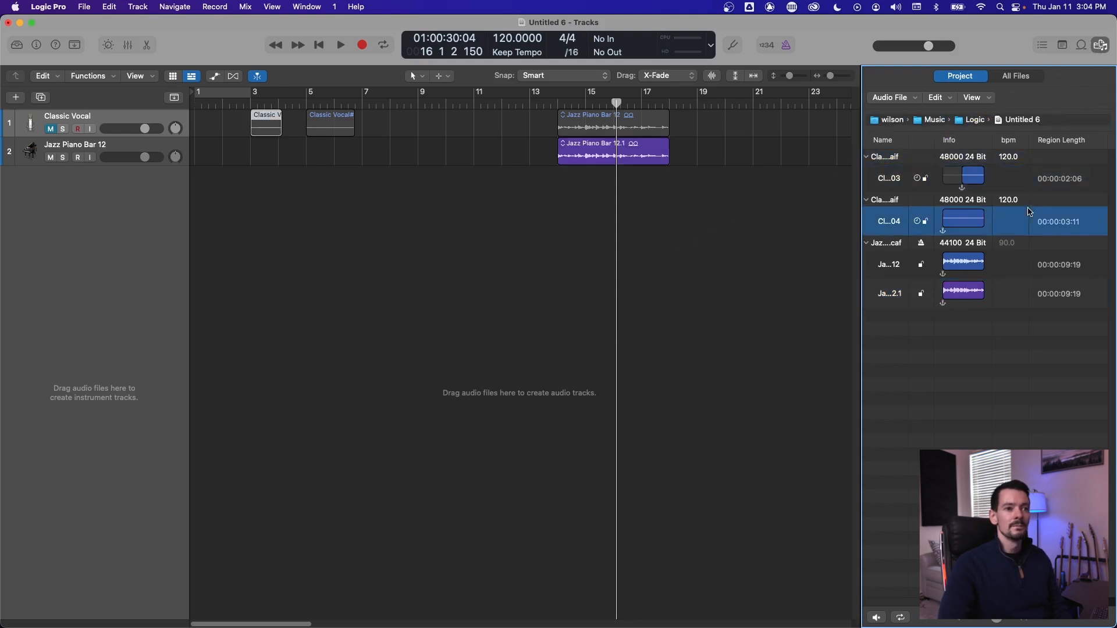
left_click(1016, 261)
Show all files in the Browser, look into the Music folder, and close the Browser
left_click(1019, 76)
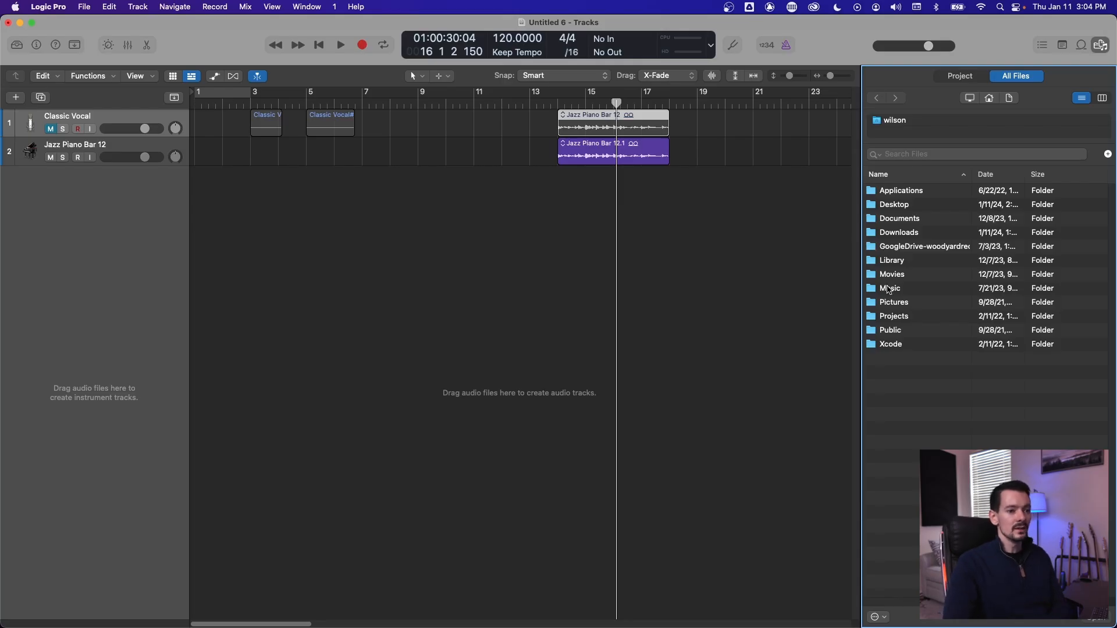
double_click(888, 289)
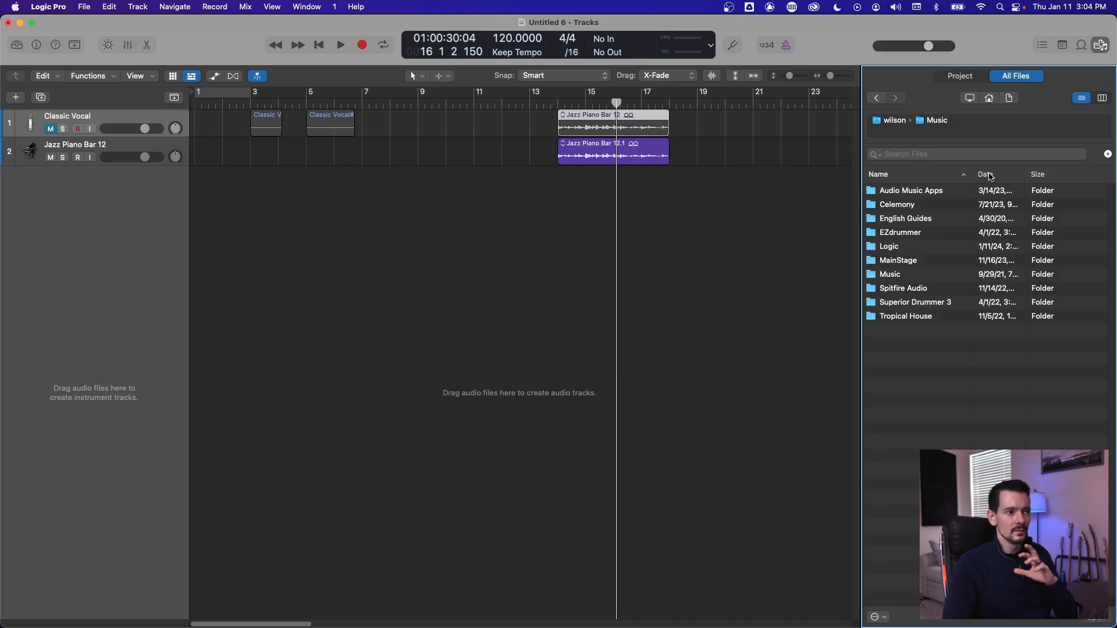
left_click(1100, 46)
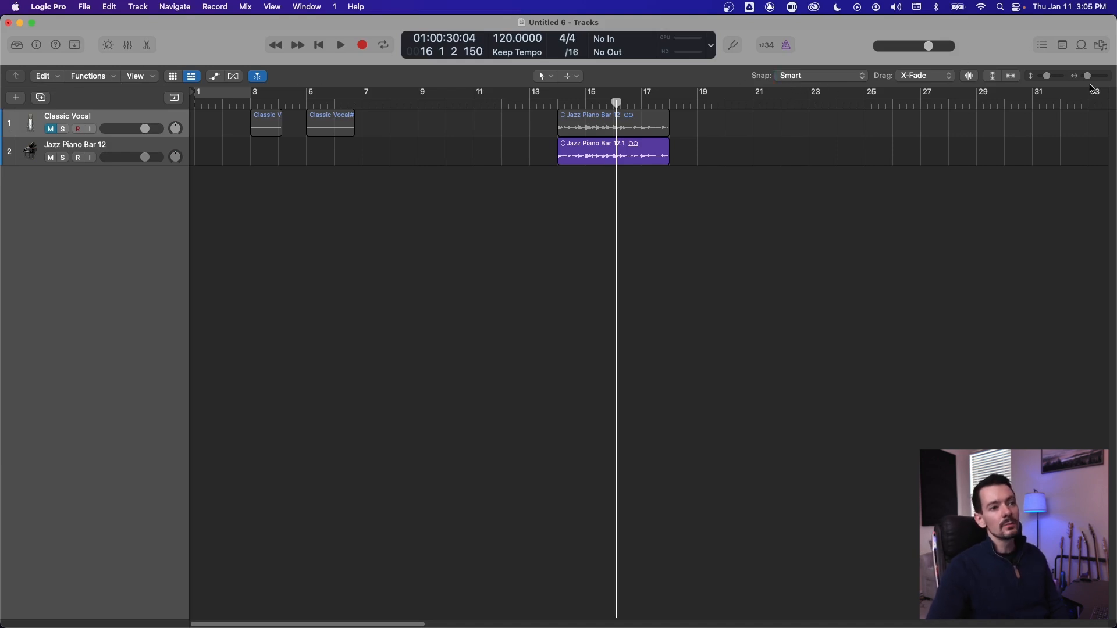
Turn on Waveform Zoom to enlarge the waveforms of the audio regions
left_click(969, 76)
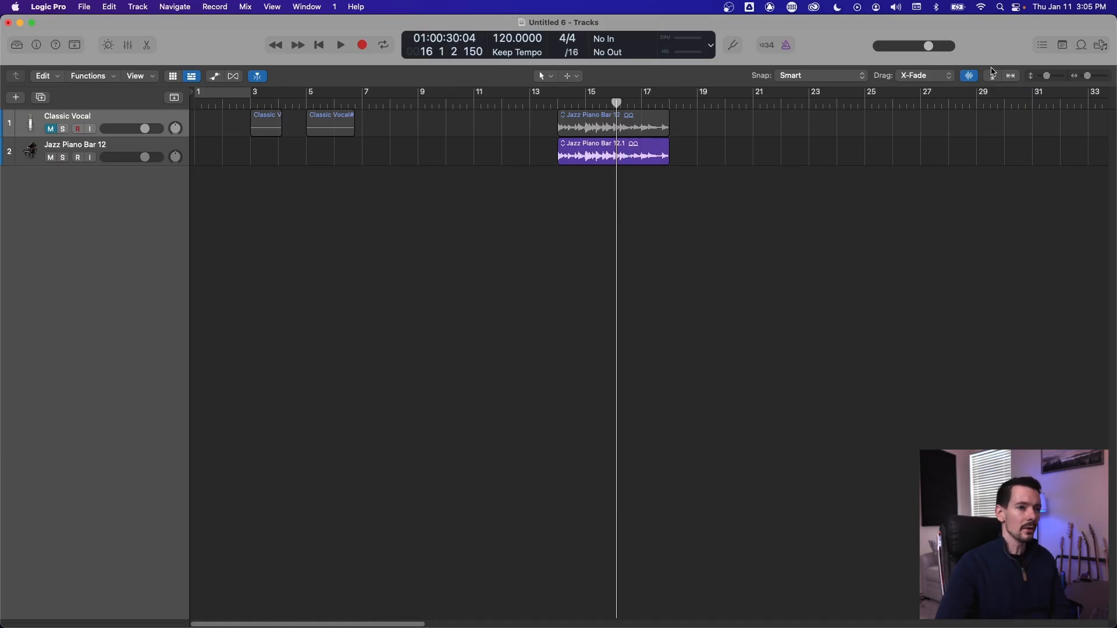
Turn off Waveform Zoom, and switch Vertical Auto Zoom on and off again
left_click(971, 76)
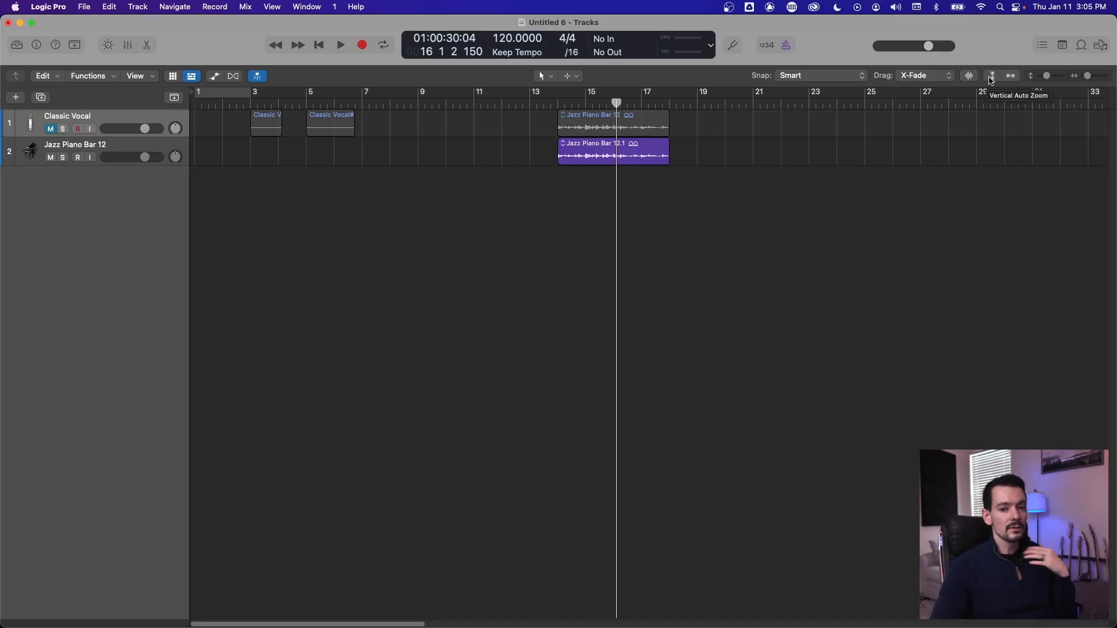
left_click(991, 76)
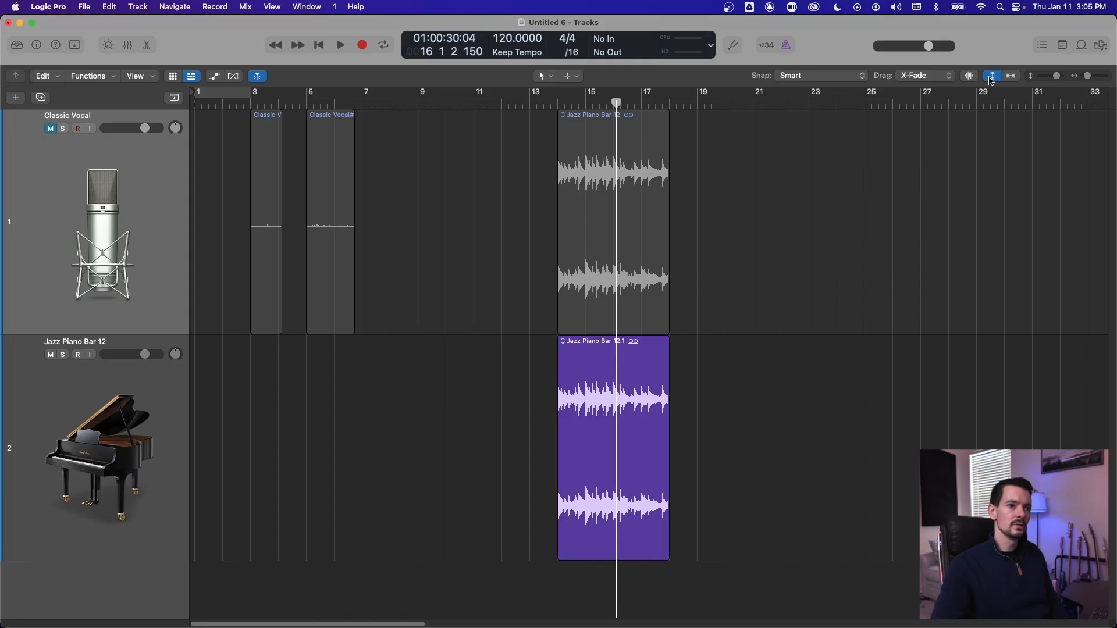
left_click(992, 76)
Switch Horizontal Auto Zoom on and off, and slightly enlarge the Tracks area with the vertical and horizontal zoom
left_click(1012, 76)
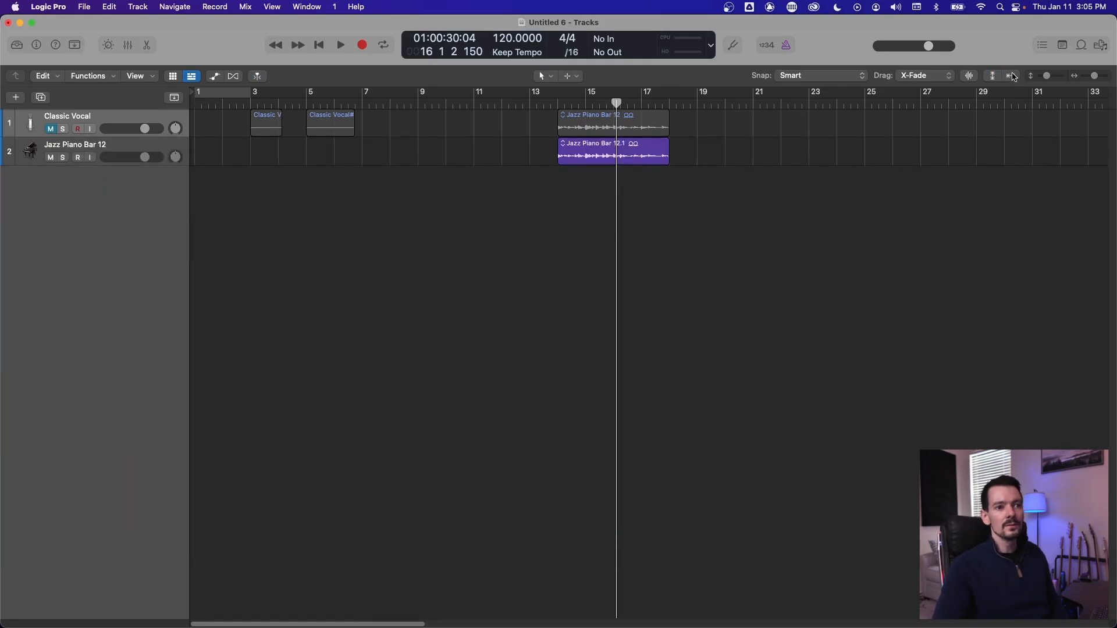
left_click(1013, 76)
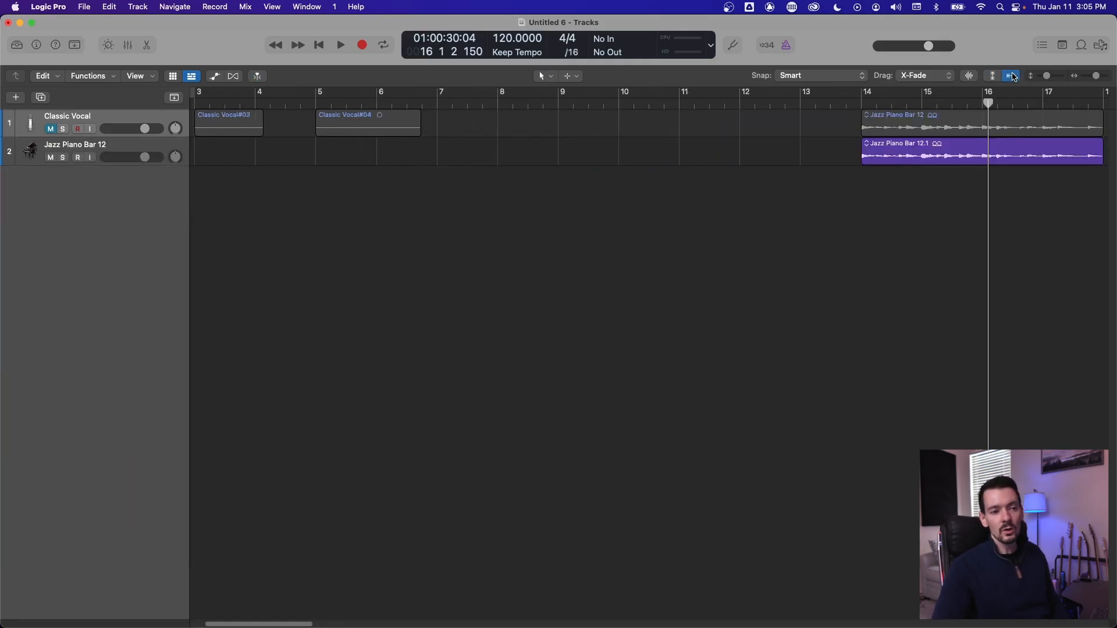
left_click(1013, 77)
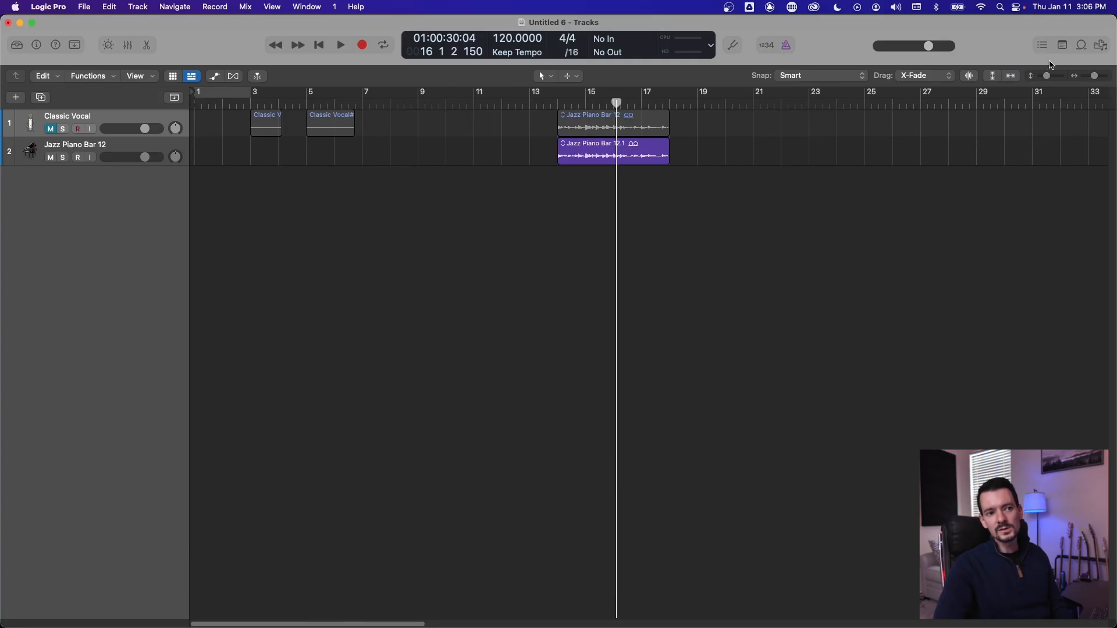
left_click_drag(1049, 75, 1052, 76)
left_click_drag(1091, 77, 1086, 80)
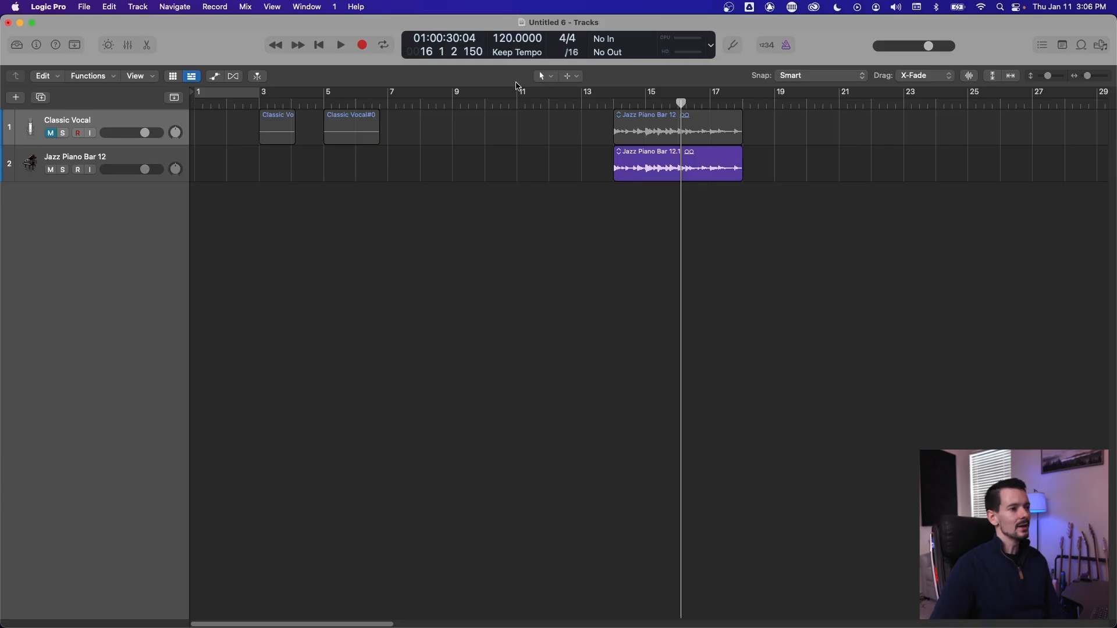
Delete the selected region on the Jazz Piano Bar 12 track, and remove the piano region on the Classic Vocal track with the Eraser Tool
key("Delete")
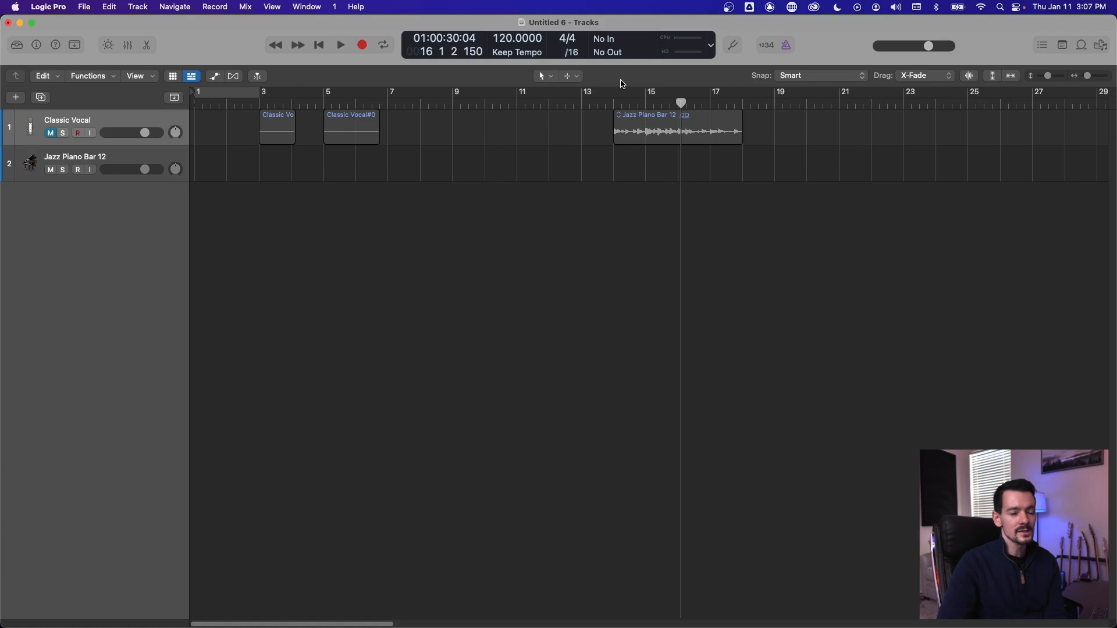
left_click(545, 76)
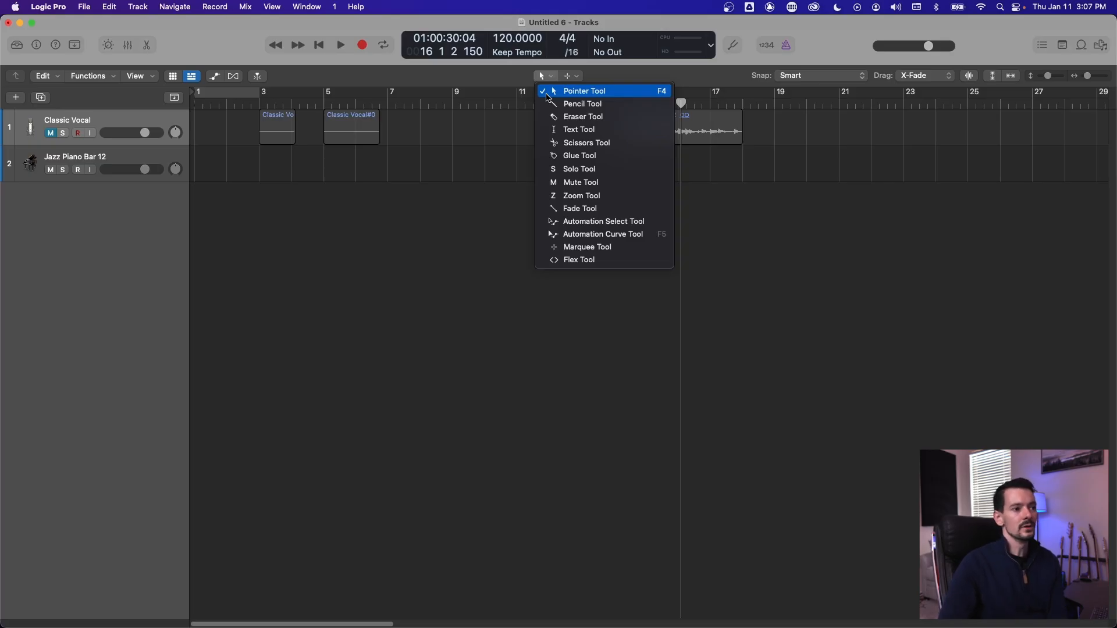
left_click(576, 120)
left_click(648, 136)
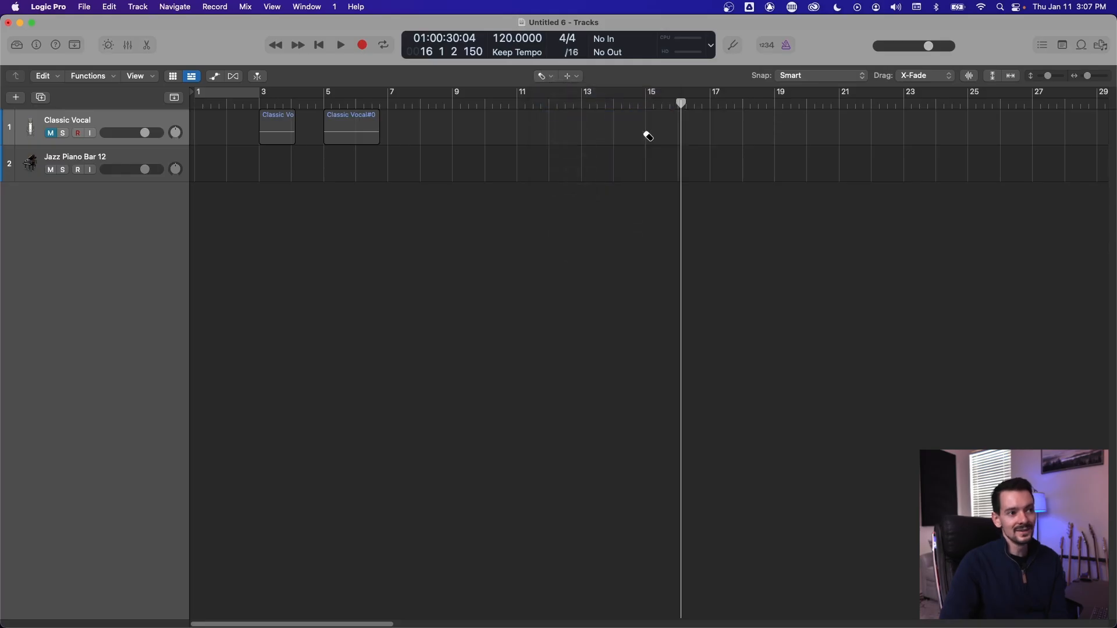
Set the primary tool back to the Pointer Tool and look over the other available tools
left_click(547, 77)
left_click(552, 92)
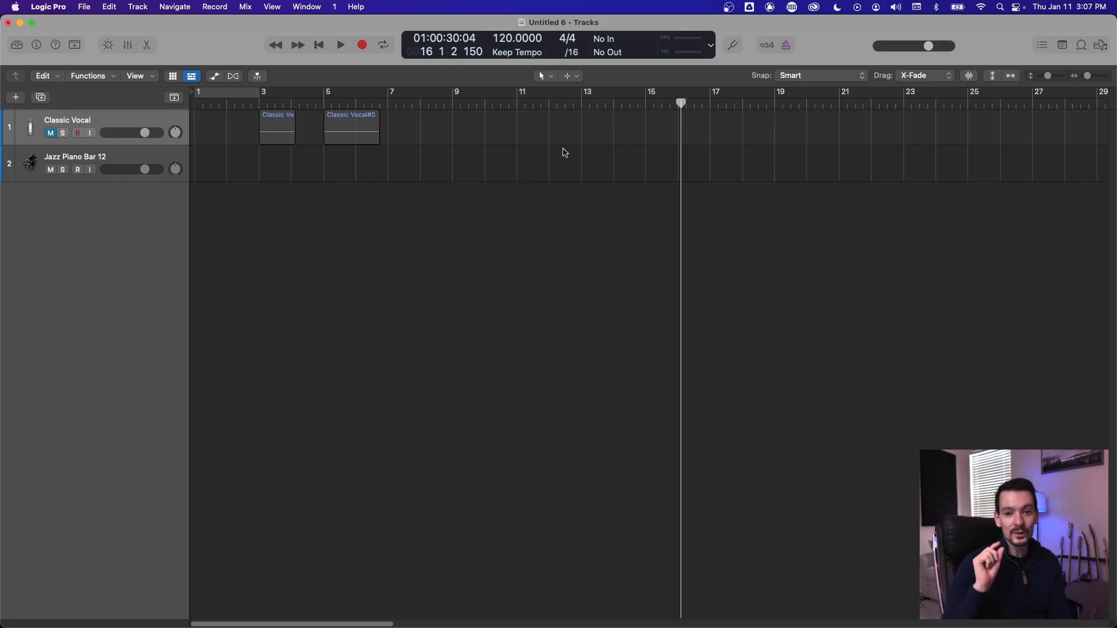
left_click(544, 76)
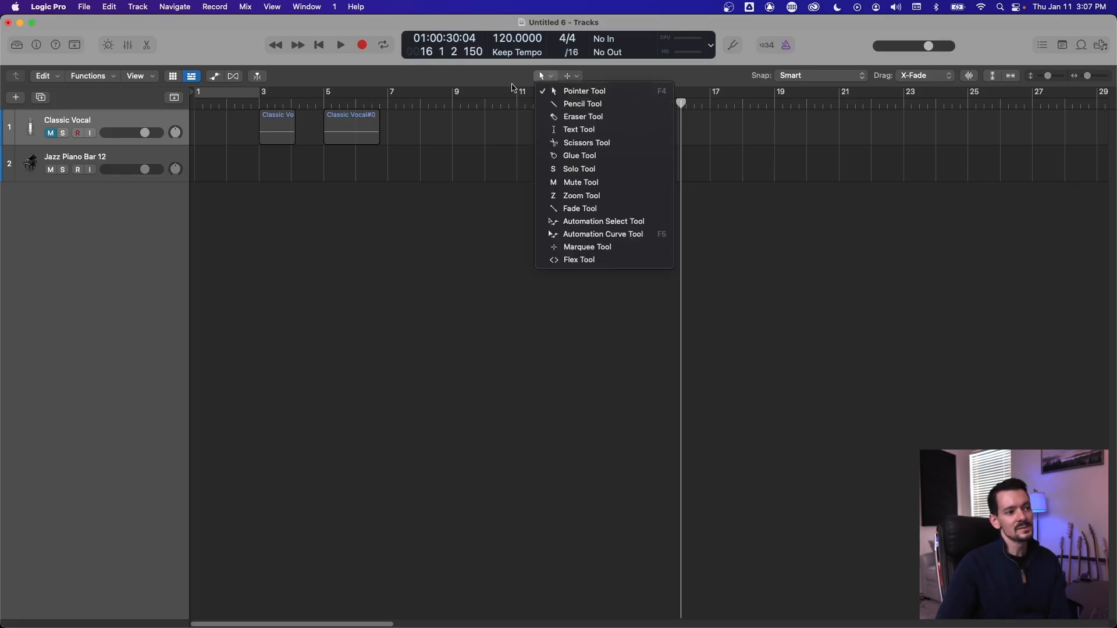
left_click(430, 198)
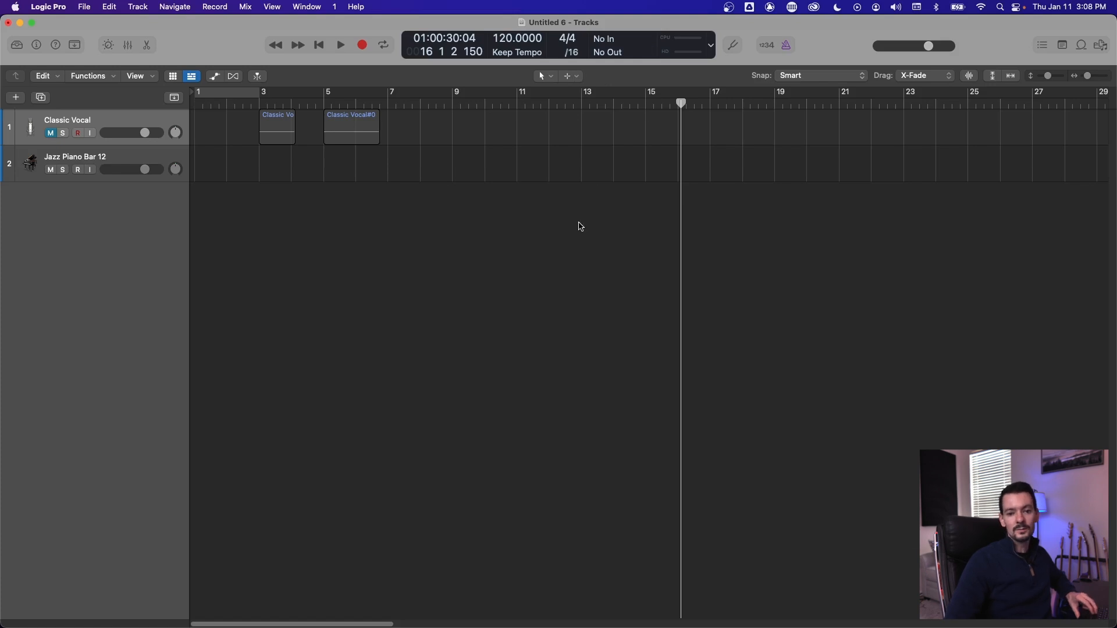
Select all regions in the Tracks area, and view the choices for the secondary tool without changing it
key("super+a")
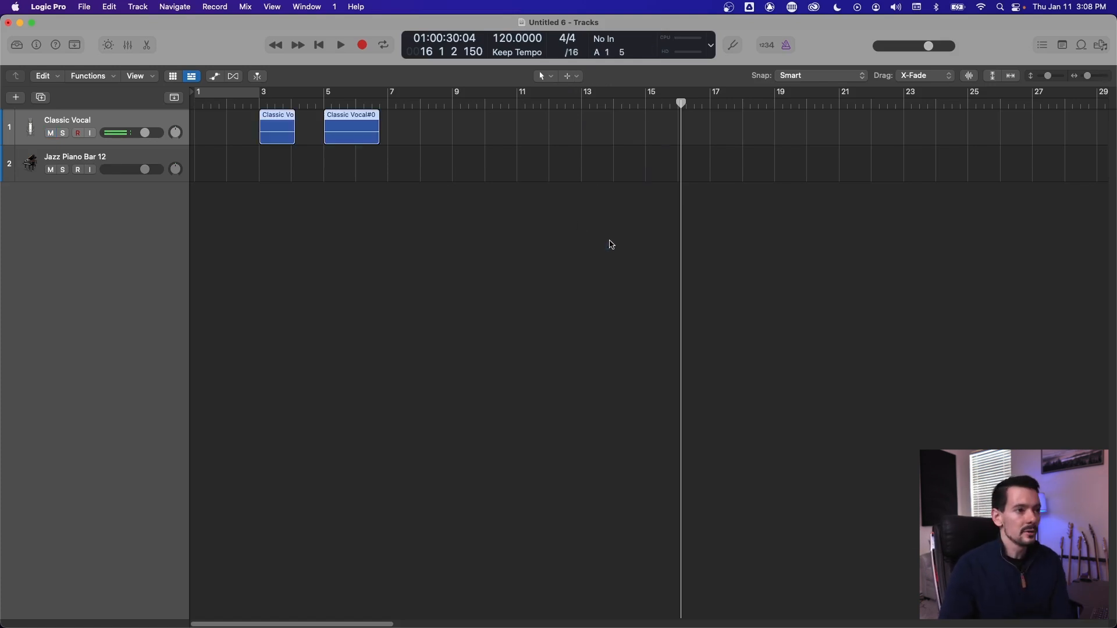
left_click(573, 76)
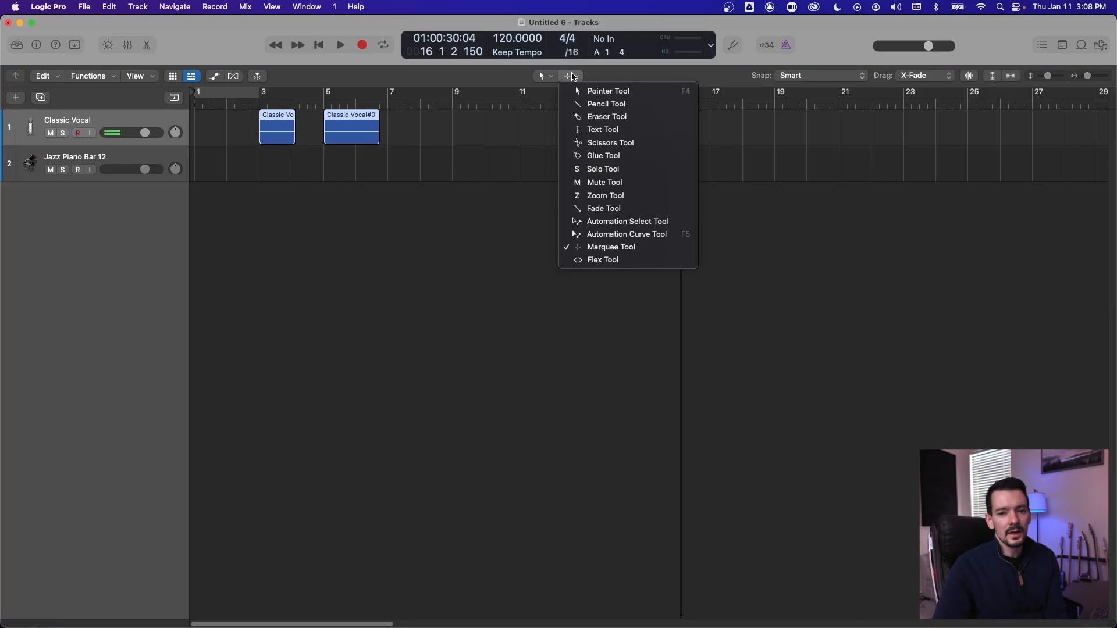
left_click(546, 132)
Play the project with Catch Playhead on, return the playhead to bar 1, and turn Catch Playhead off
left_click(262, 80)
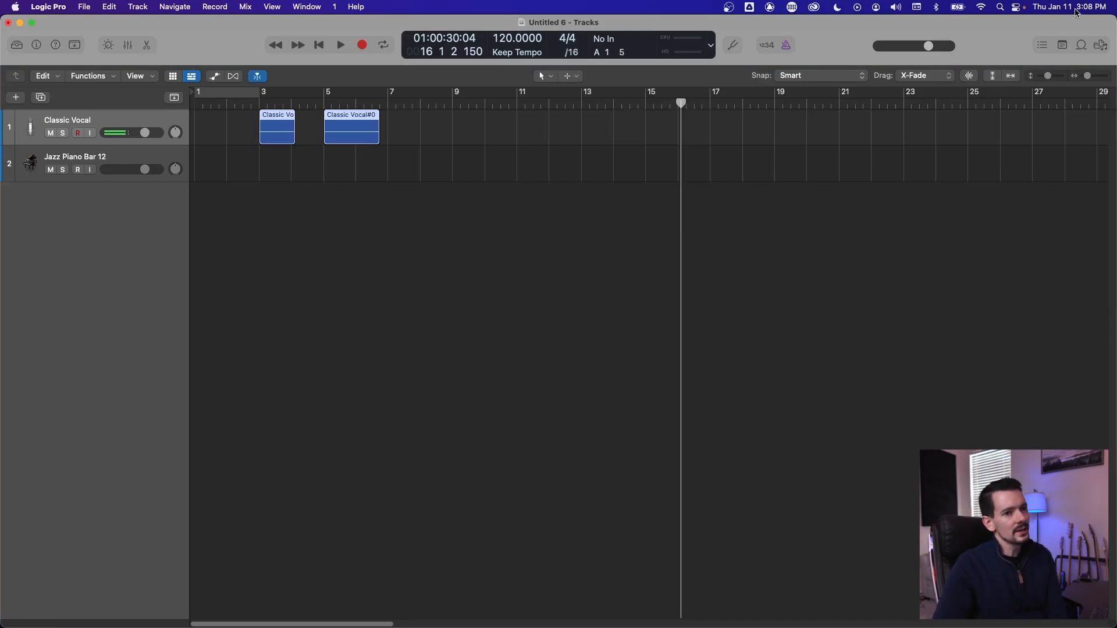
key("space")
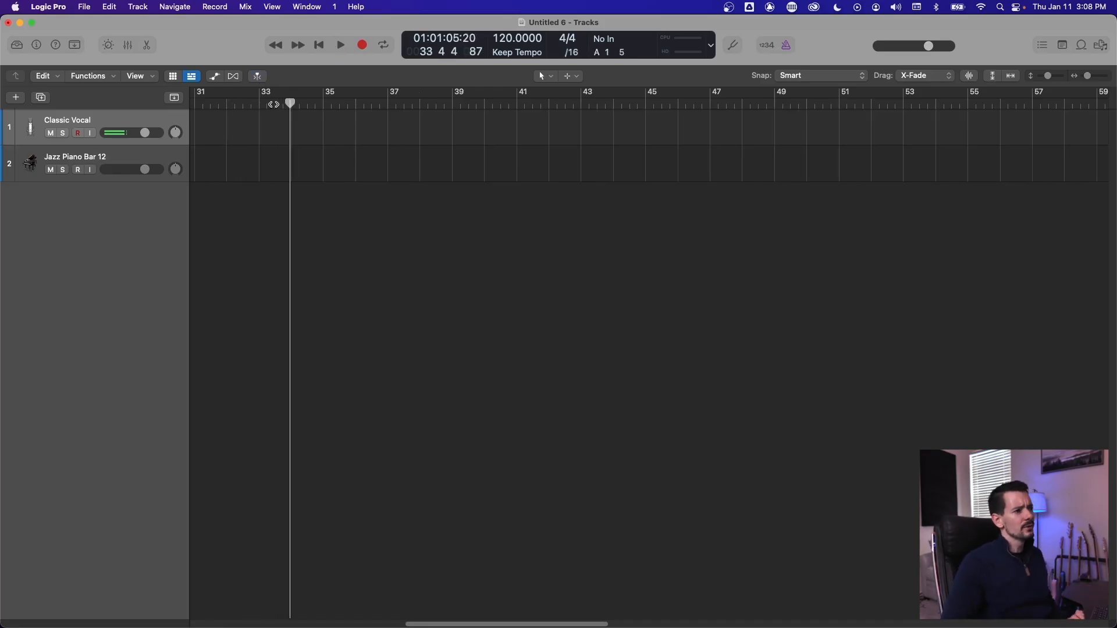
left_click_drag(288, 105, 44, 120)
key("Return")
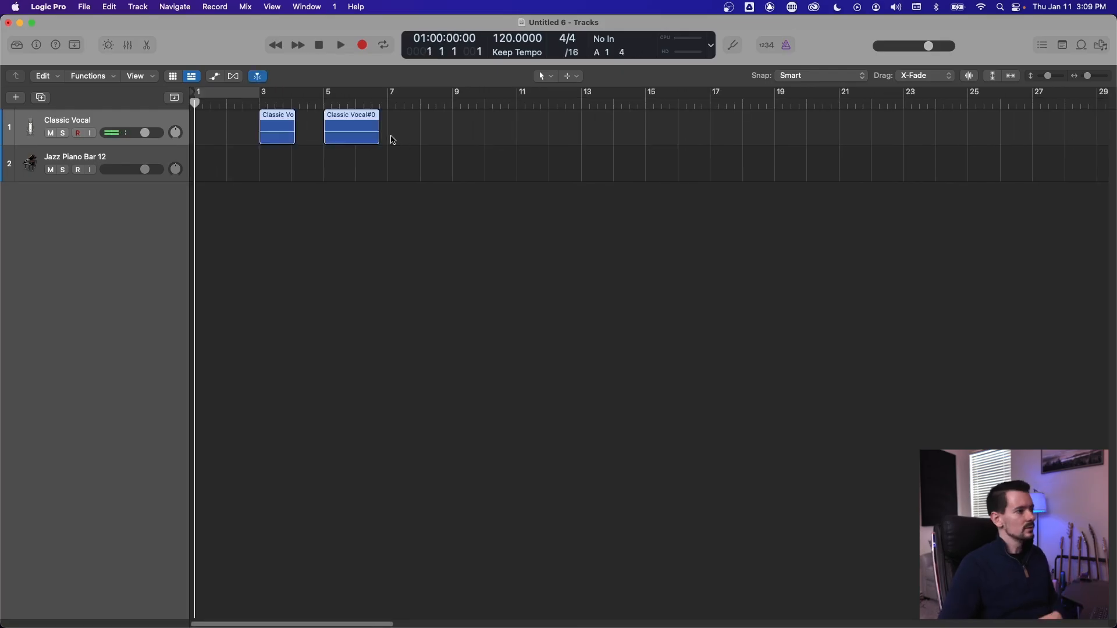
left_click(257, 76)
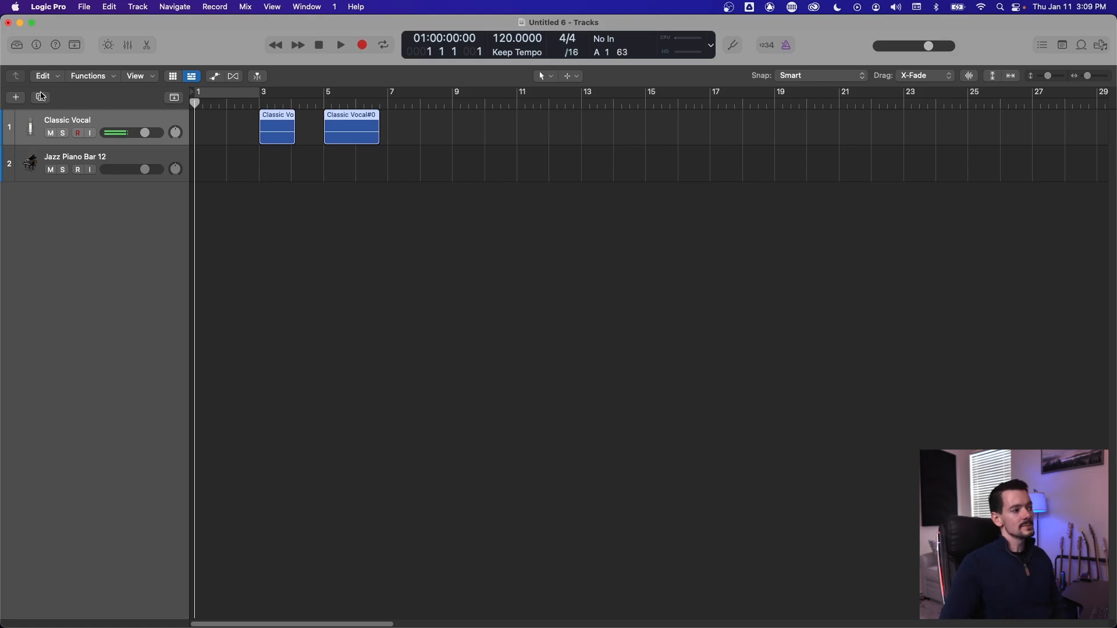
Create one new audio track with Input 1 (Mic) as its input and Output 1 + 2 as its output
left_click(17, 99)
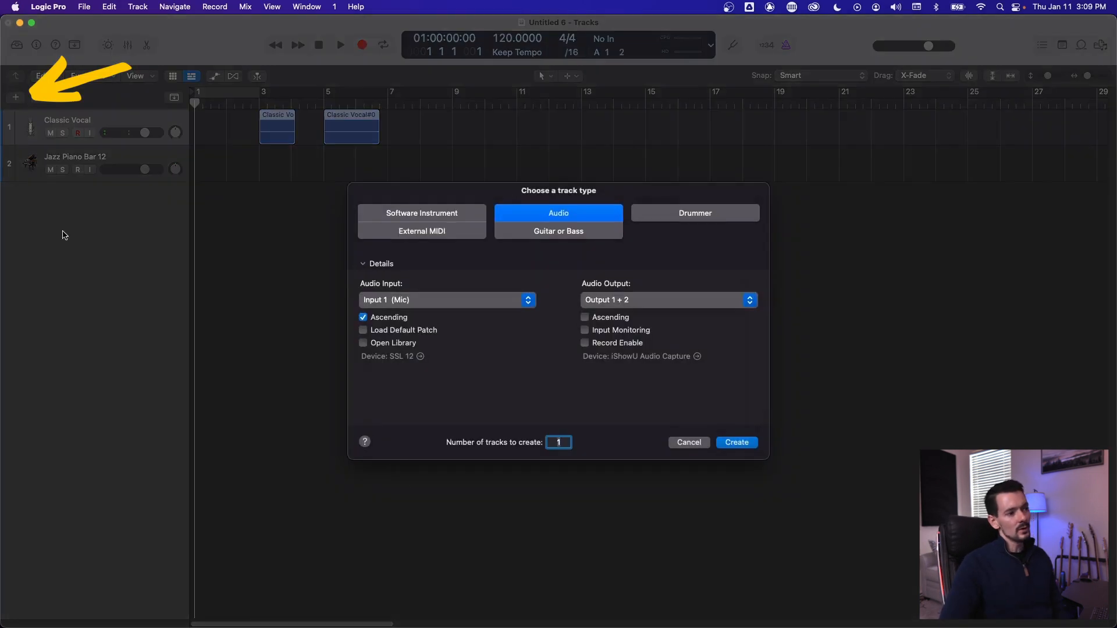
left_click(688, 440)
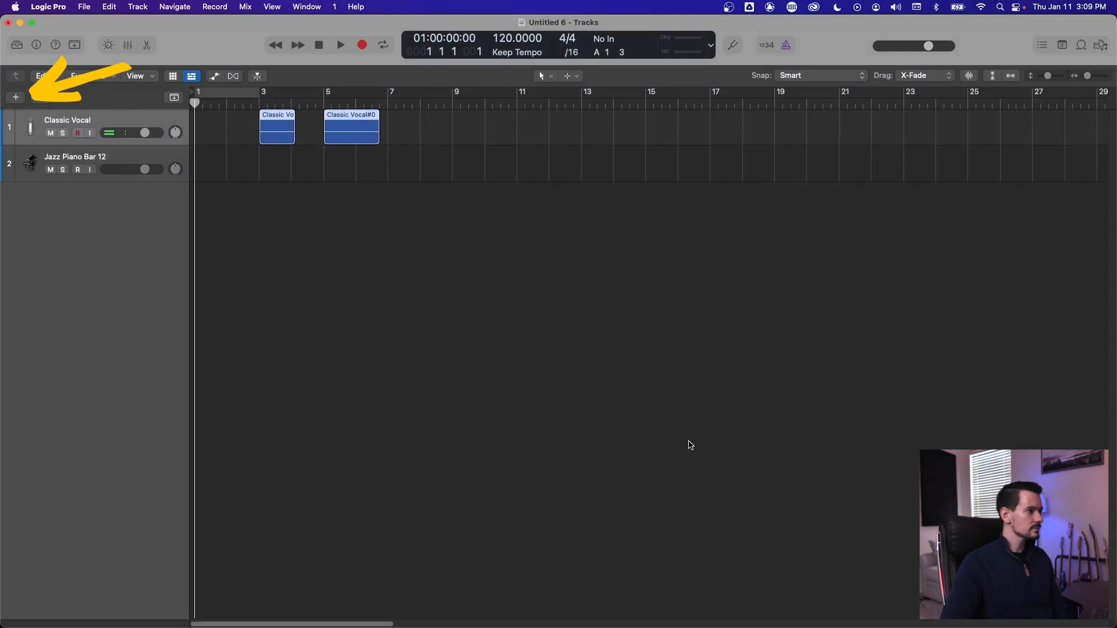
left_click(139, 6)
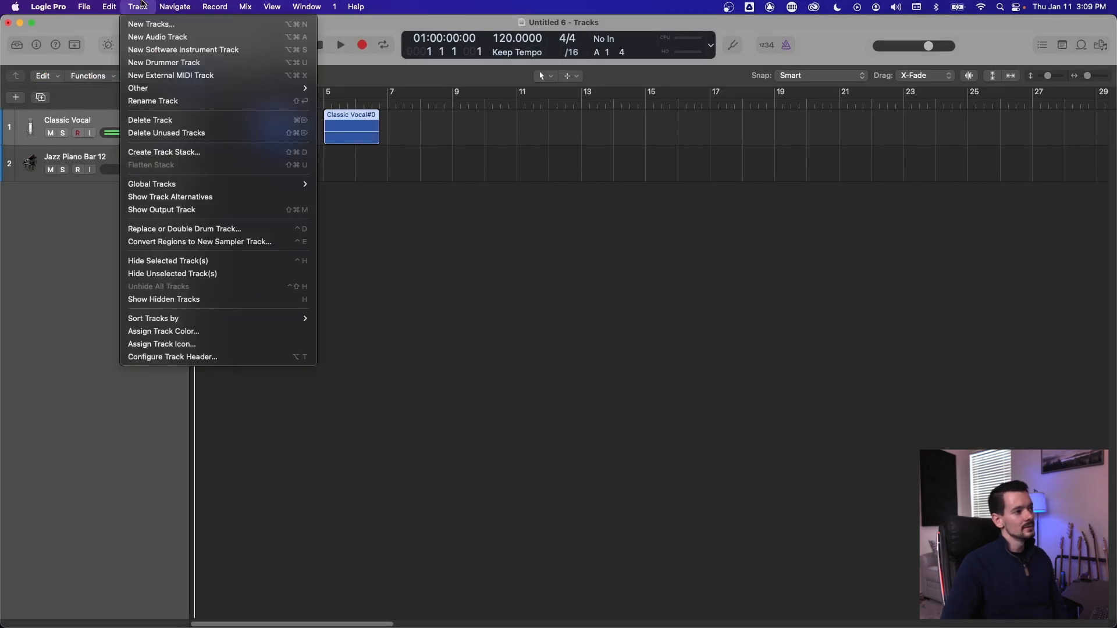
left_click(165, 26)
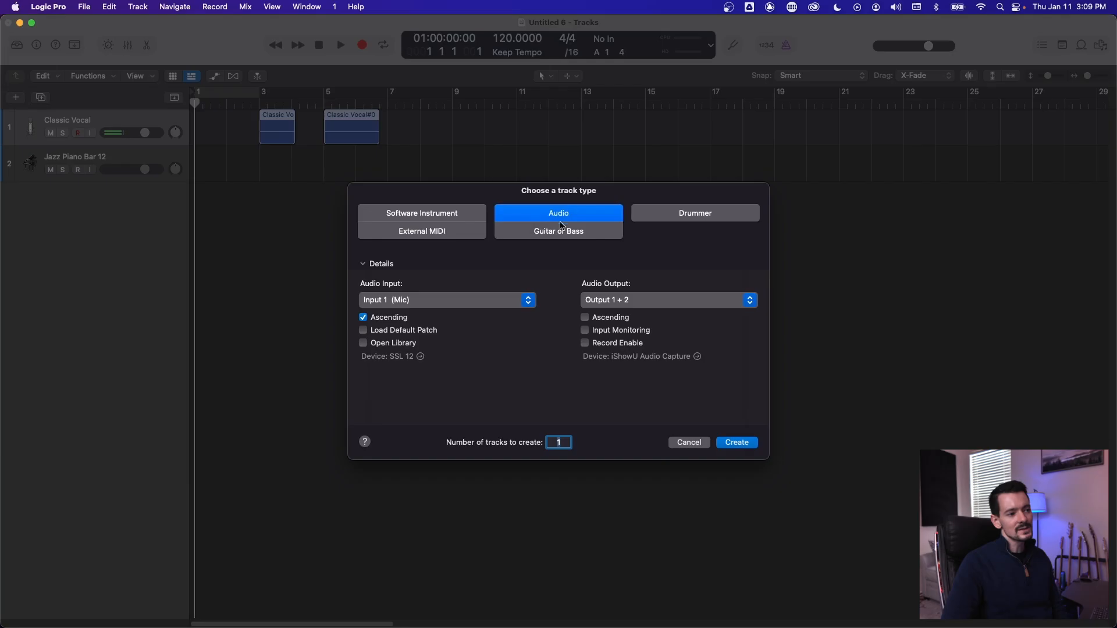
left_click(750, 445)
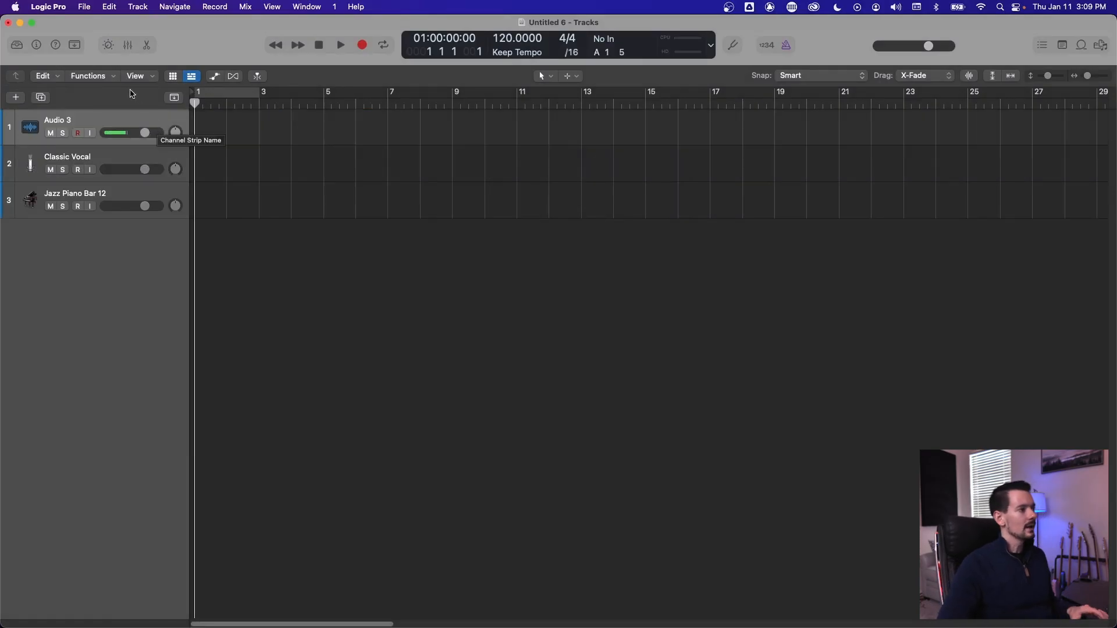
Show the Inspector and set the Audio 3 channel strip's input to Input 1 (Analogue 1)
left_click(36, 45)
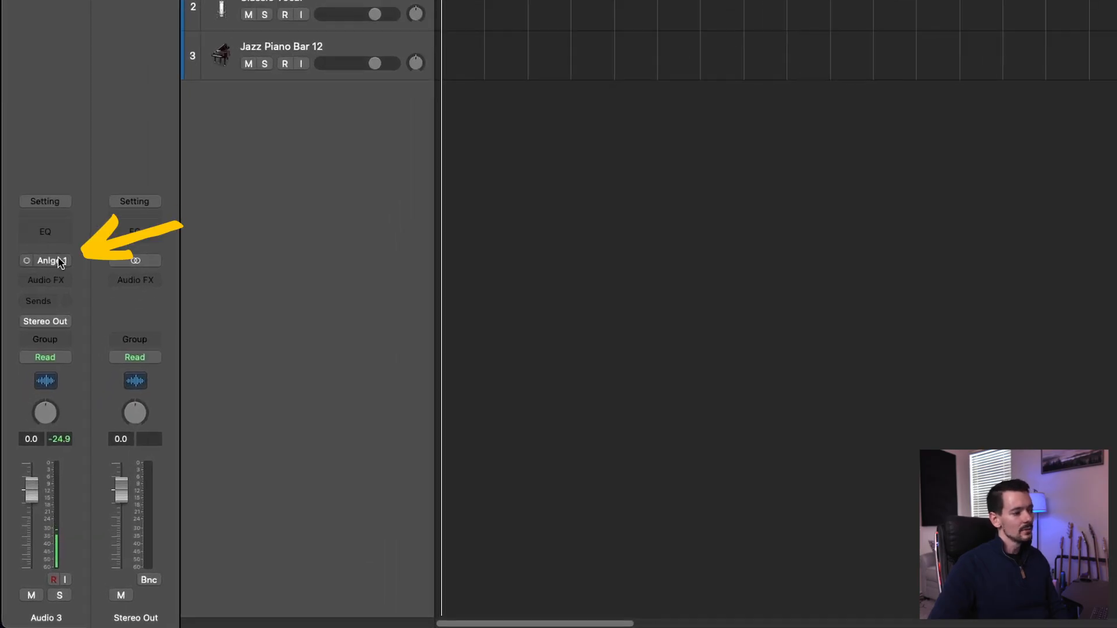
left_click(60, 263)
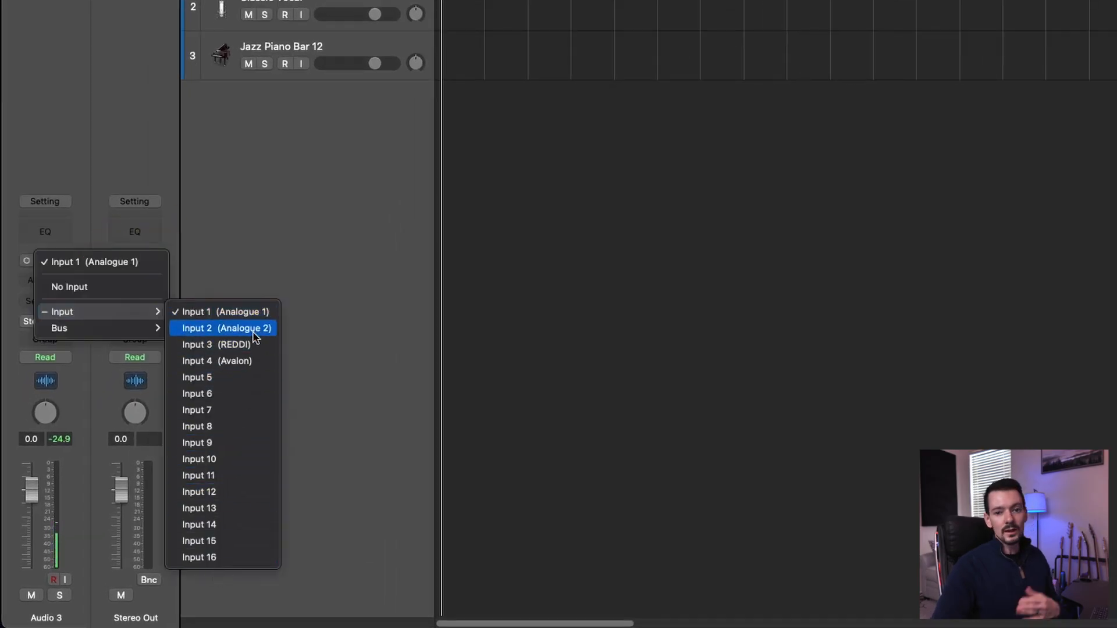
left_click(214, 312)
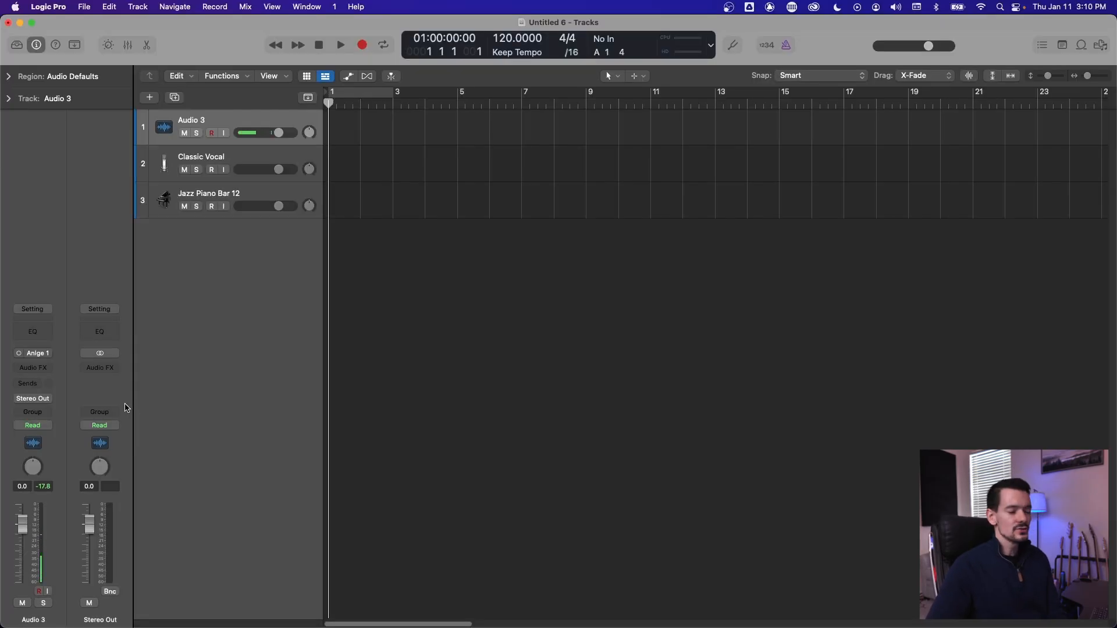
Hide the Record Enable and Input Monitoring components from the track headers
right_click(224, 131)
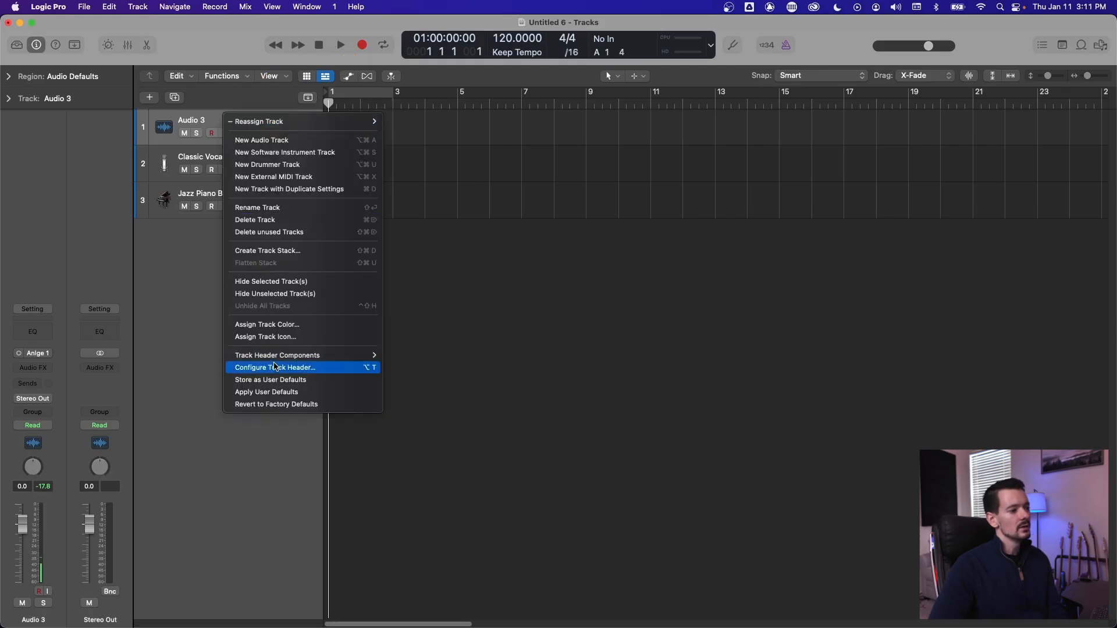
mouse_move(274, 361)
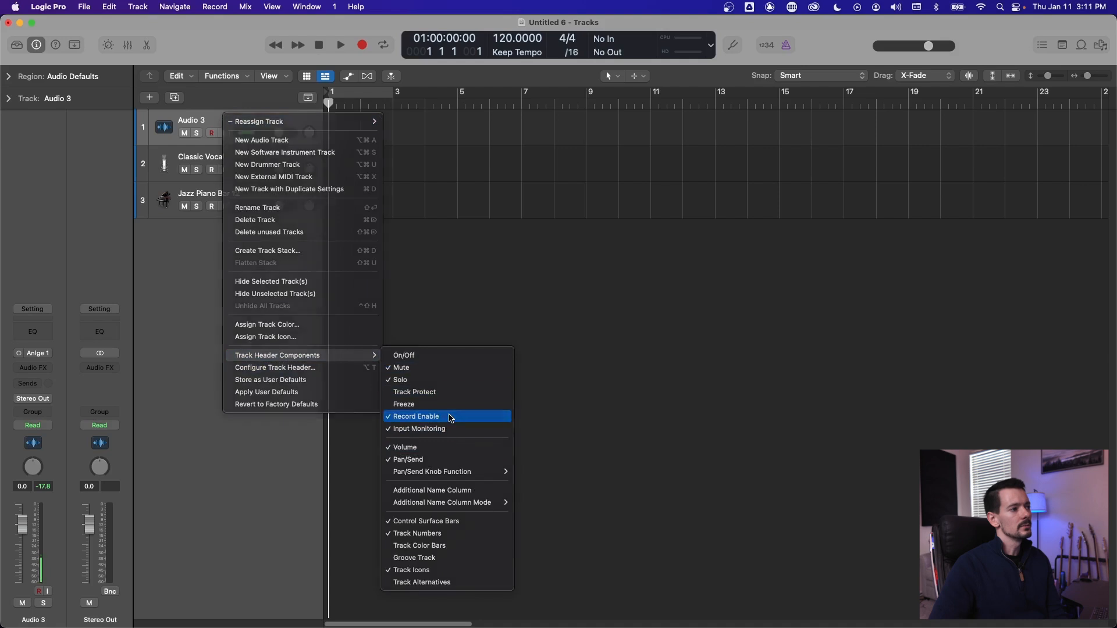
left_click(448, 417)
right_click(232, 119)
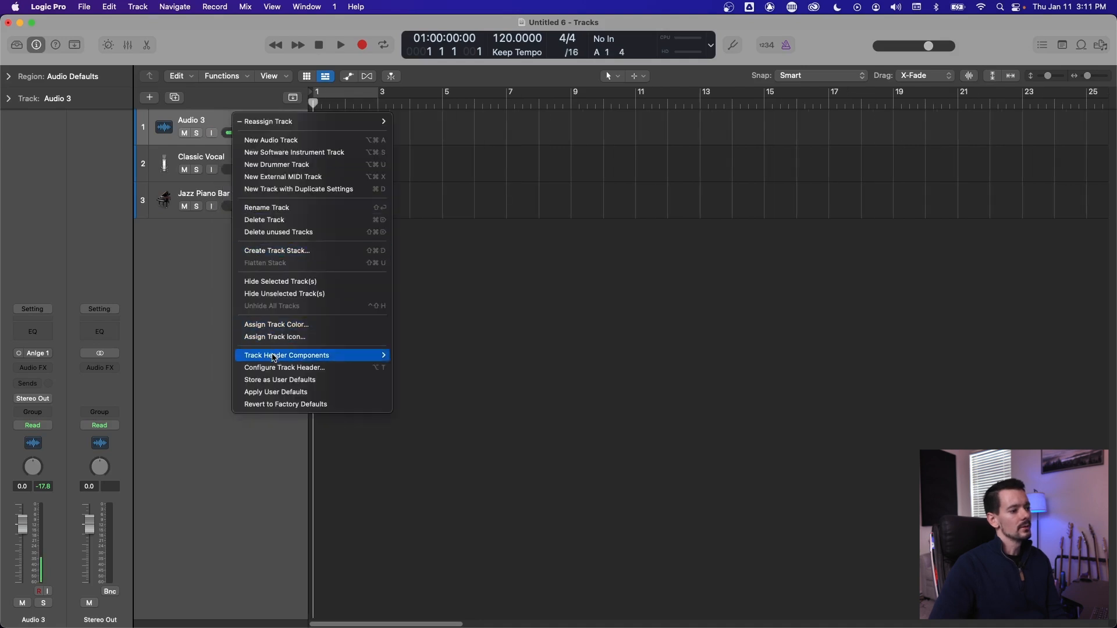
mouse_move(302, 355)
left_click(469, 432)
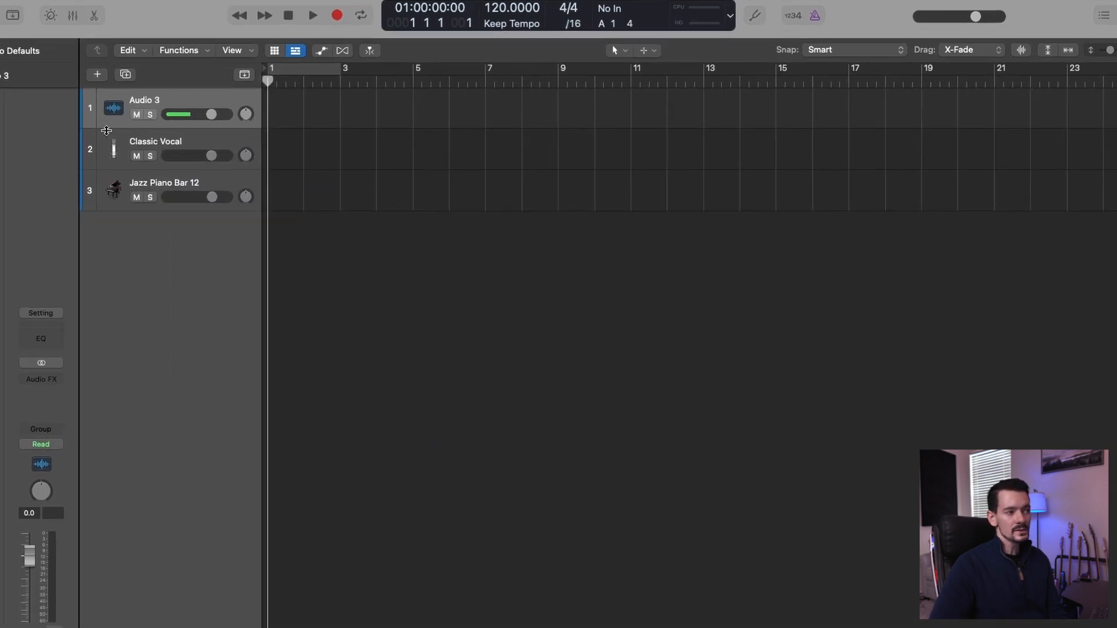
Show the Record Enable and Input Monitoring components in the track headers, and turn on input monitoring for the Audio 3 track
right_click(117, 70)
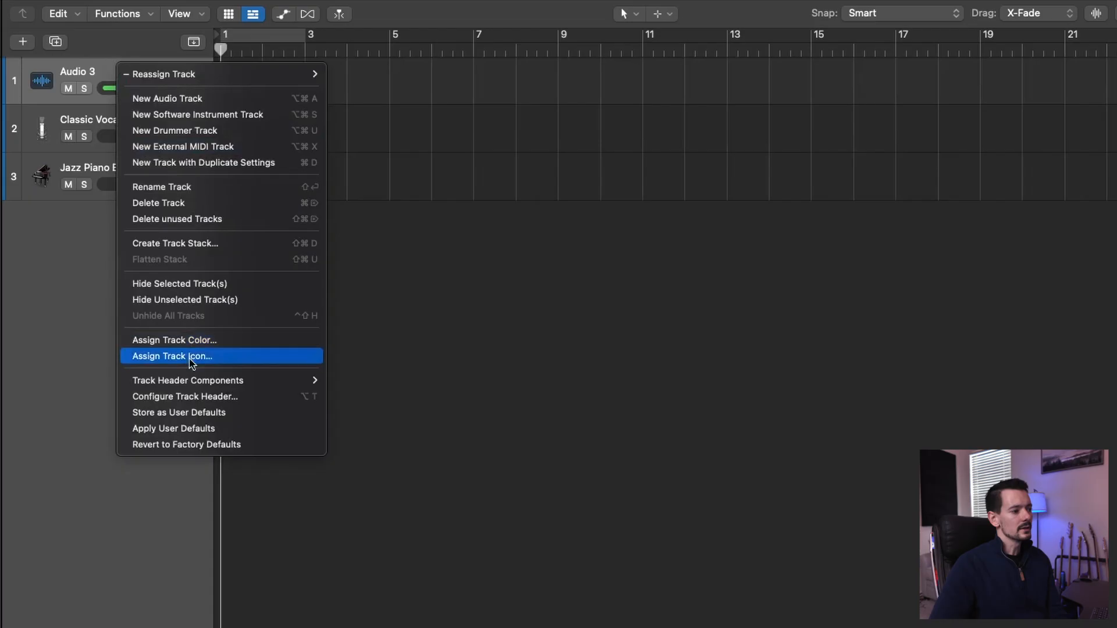
mouse_move(204, 381)
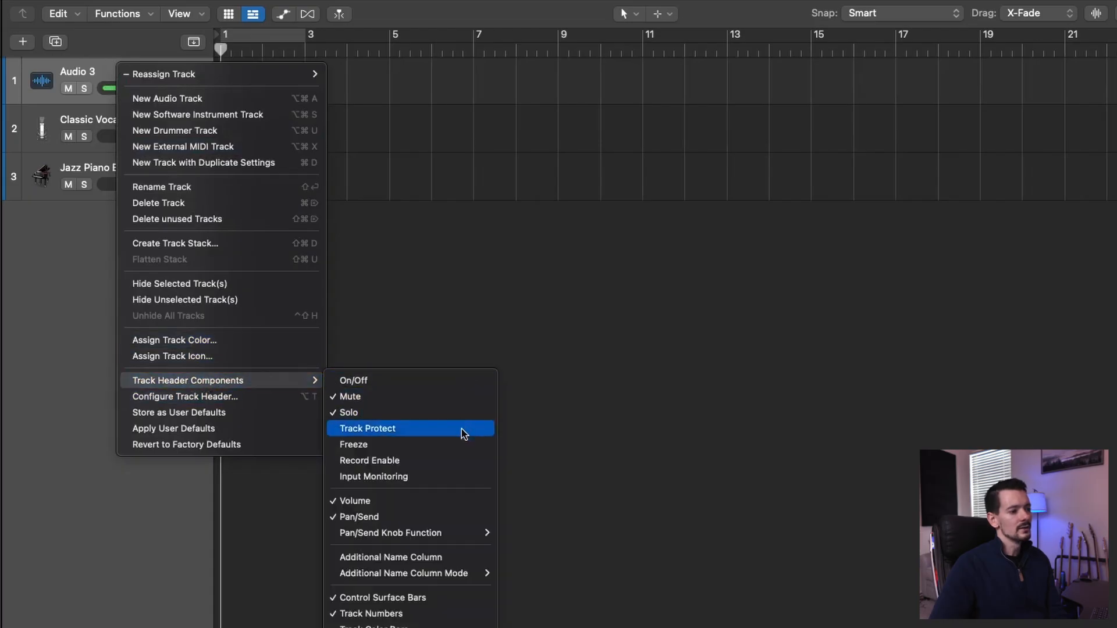
left_click(452, 459)
right_click(138, 62)
mouse_move(325, 381)
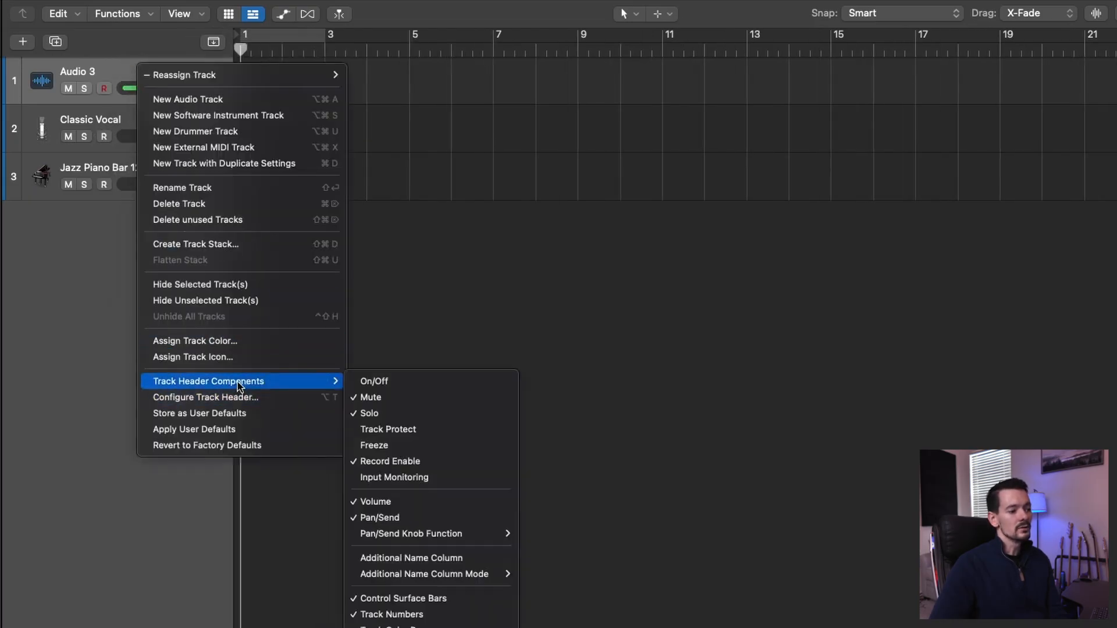
left_click(427, 479)
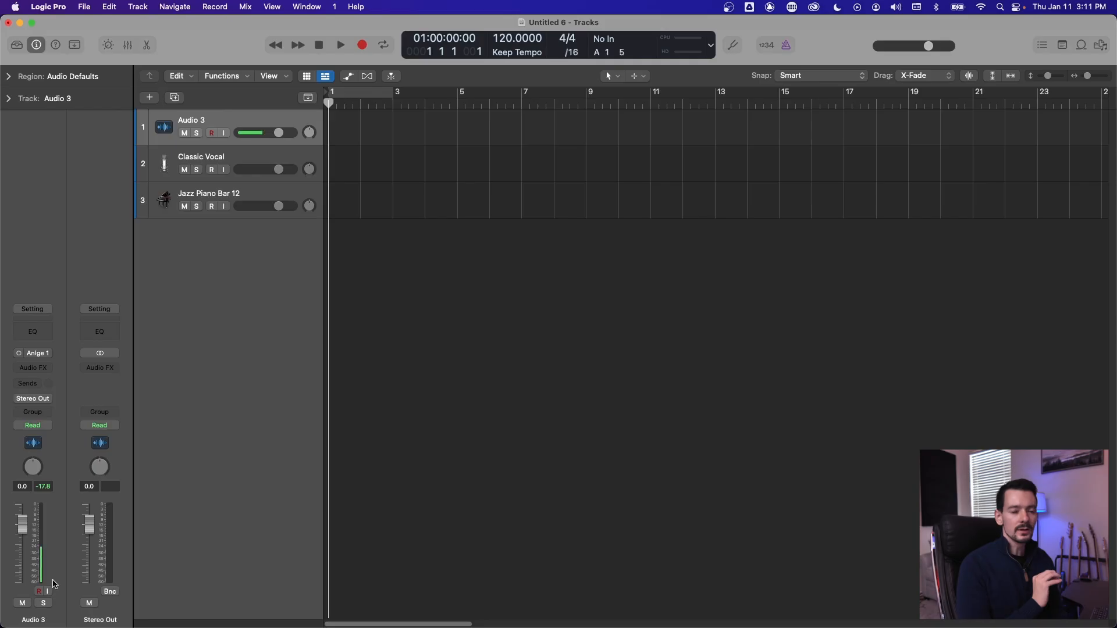
left_click(49, 592)
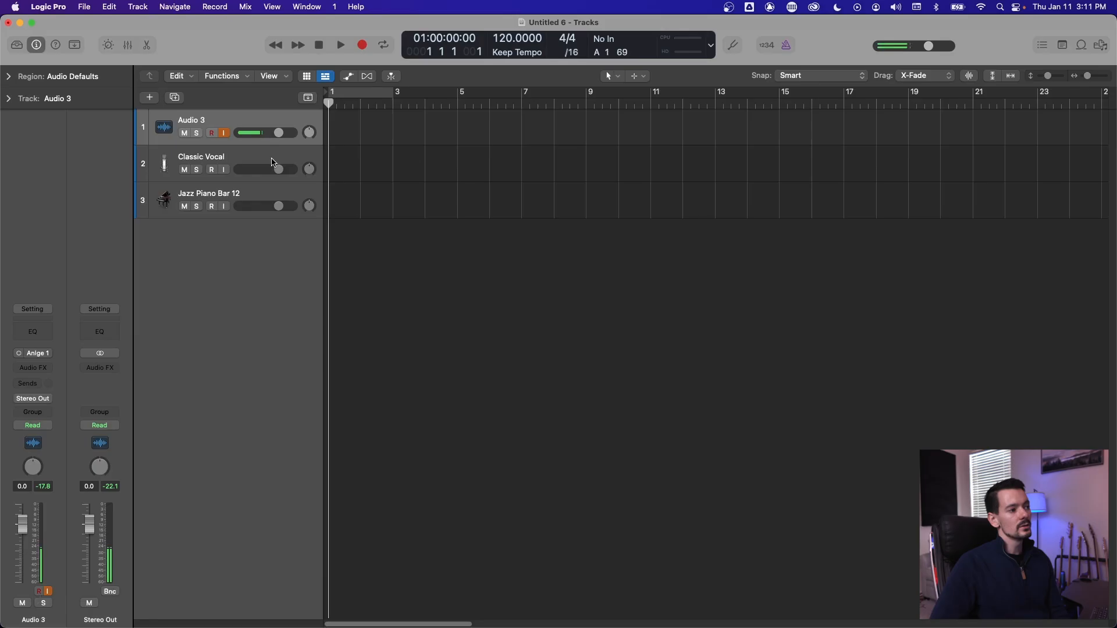
Record about four bars of audio on the Audio 3 track from bar 1, and turn off its input monitoring
left_click(272, 162)
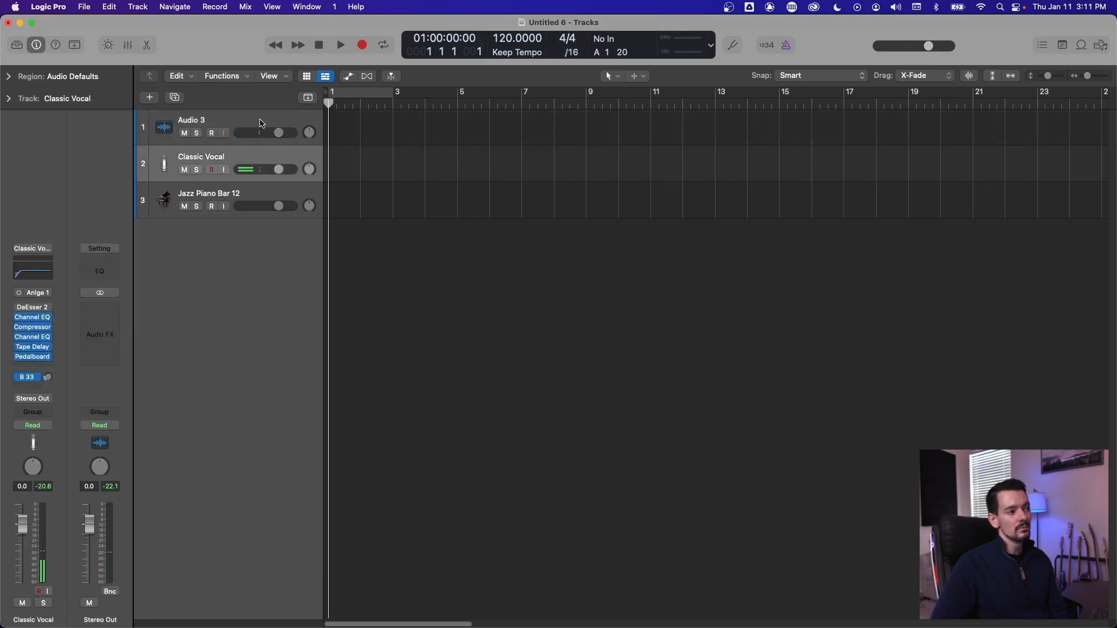
left_click(260, 123)
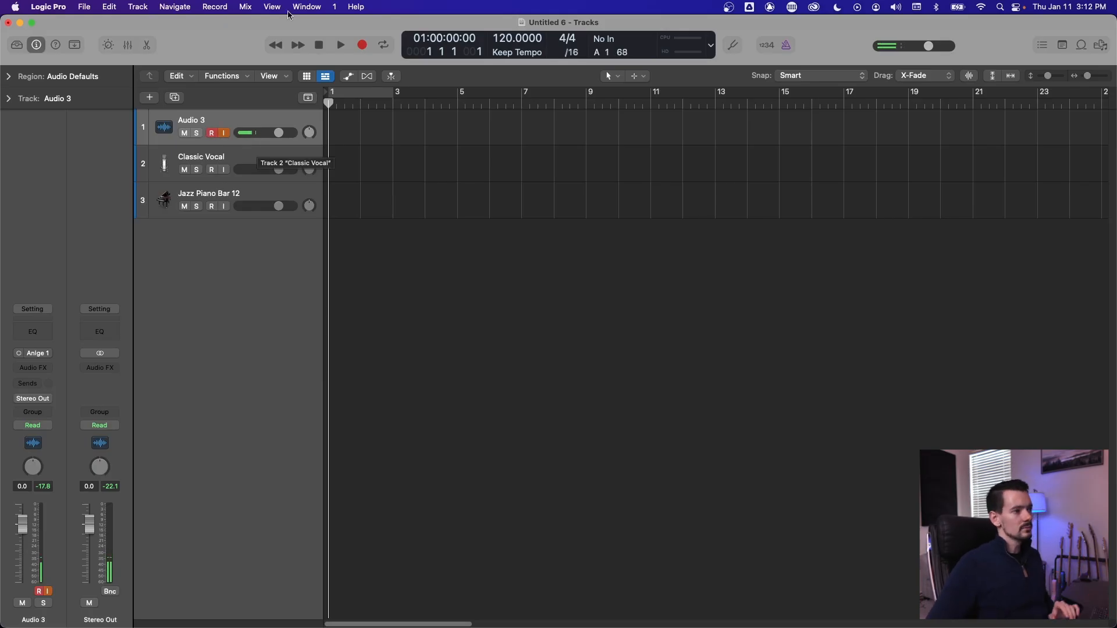
left_click(359, 48)
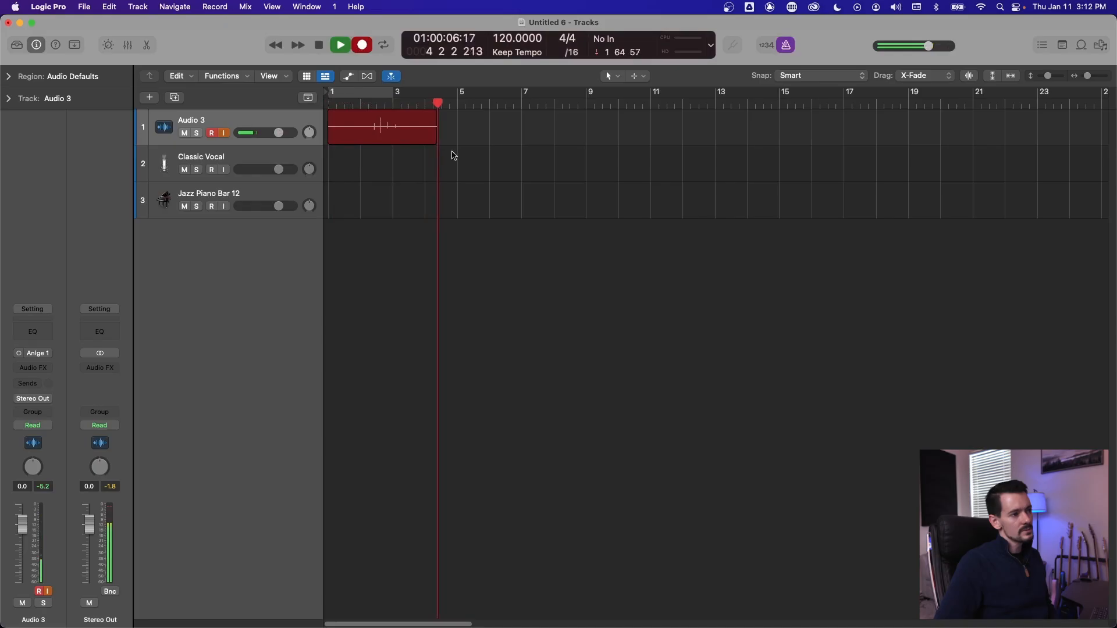
key("space")
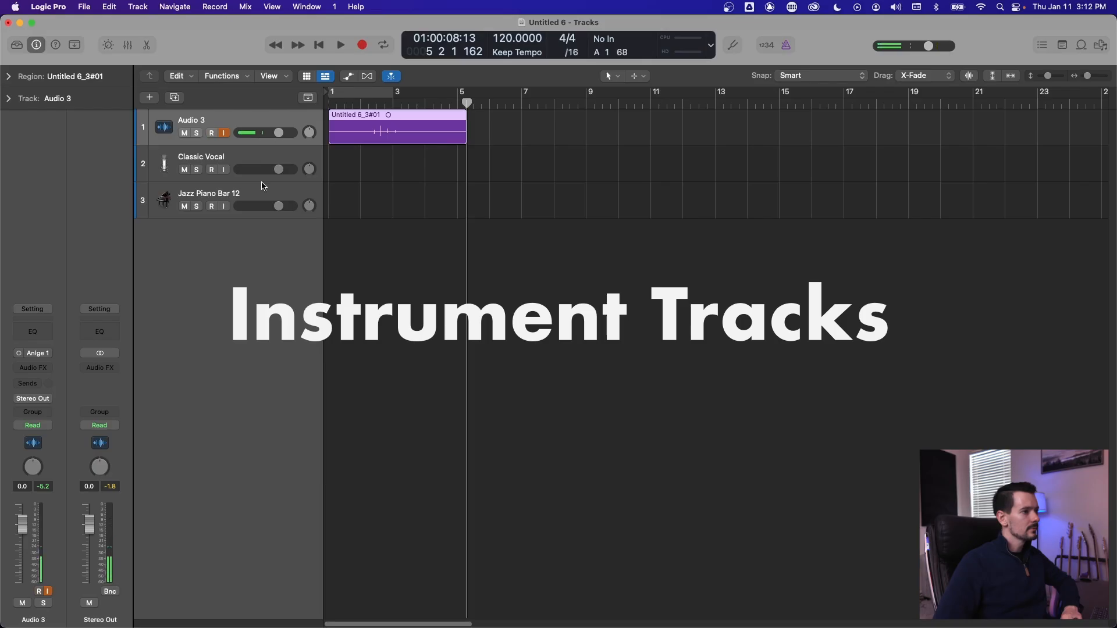
left_click(213, 133)
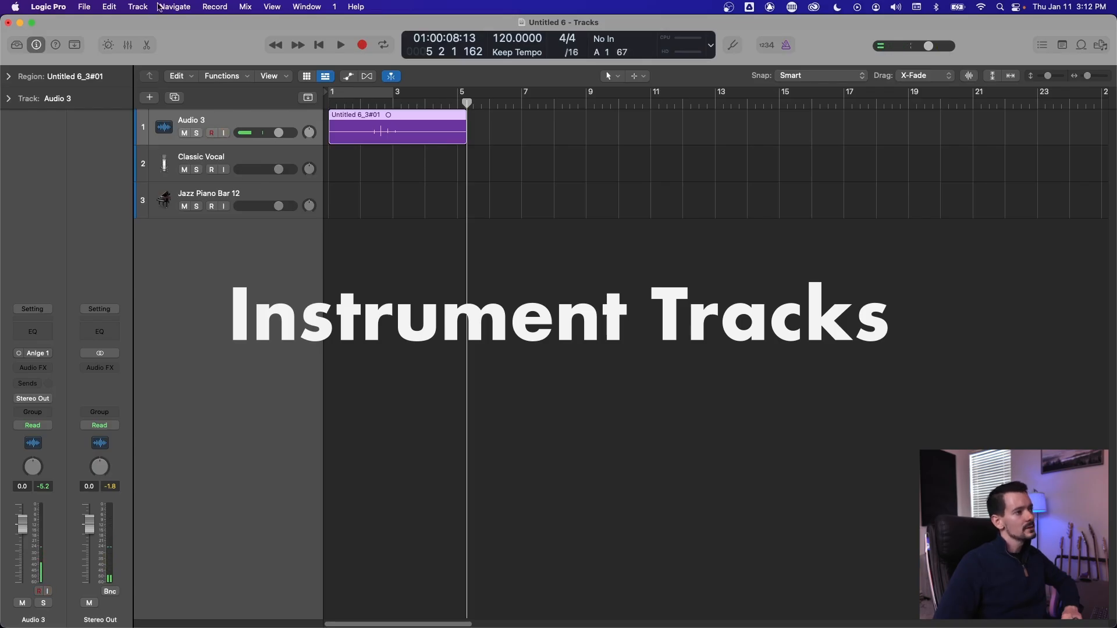
Create one software instrument track and move it above Audio 3 in the track list
left_click(139, 6)
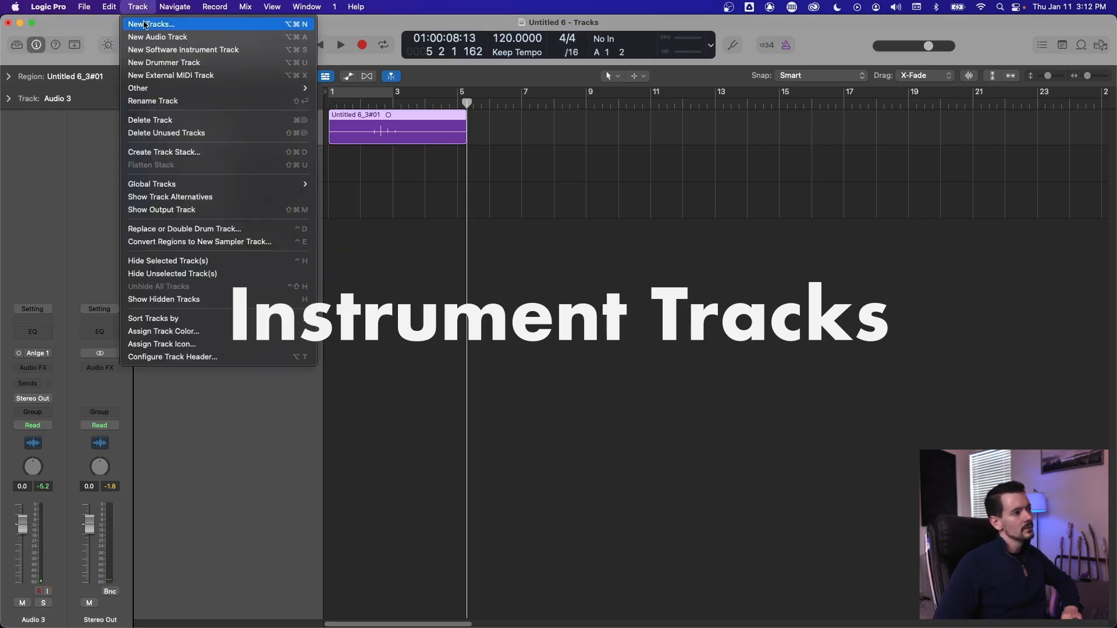
left_click(146, 25)
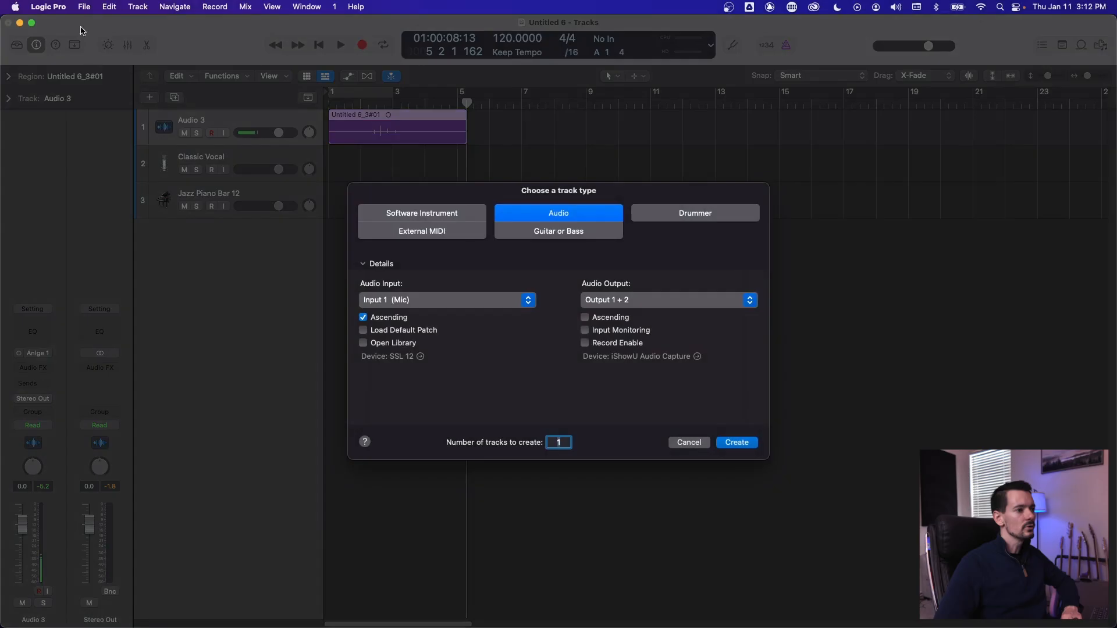
left_click(440, 216)
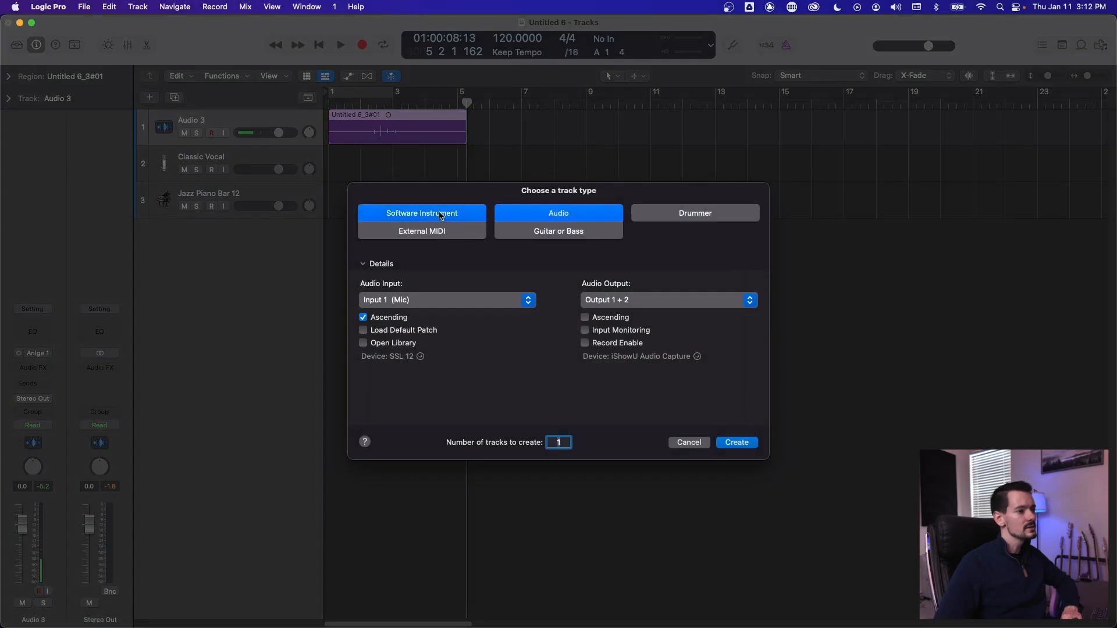
left_click(736, 443)
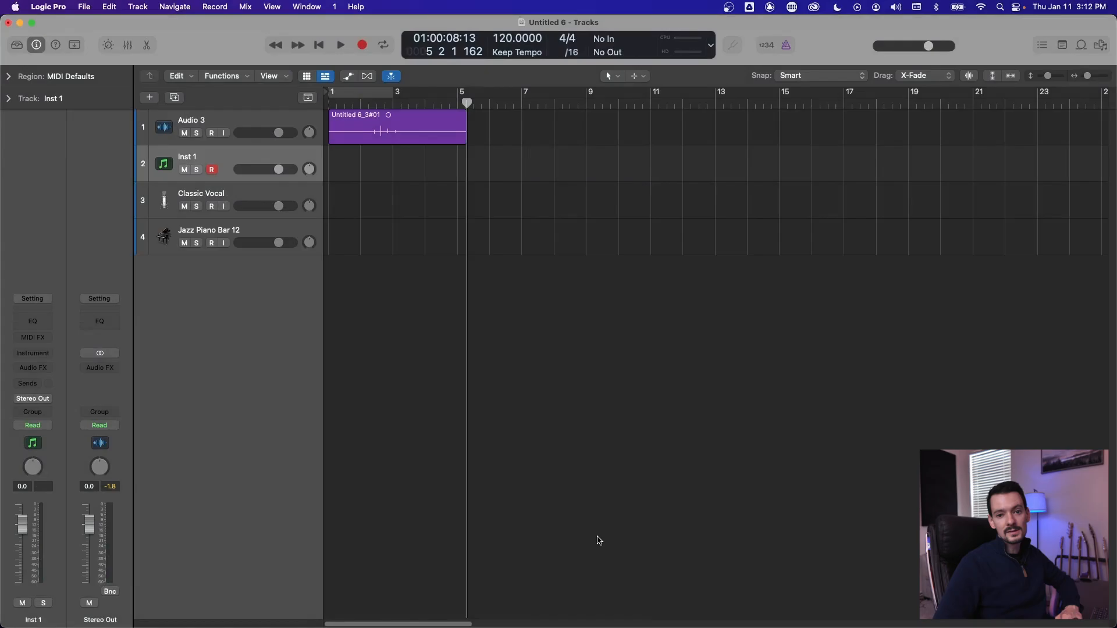
left_click_drag(221, 159, 227, 125)
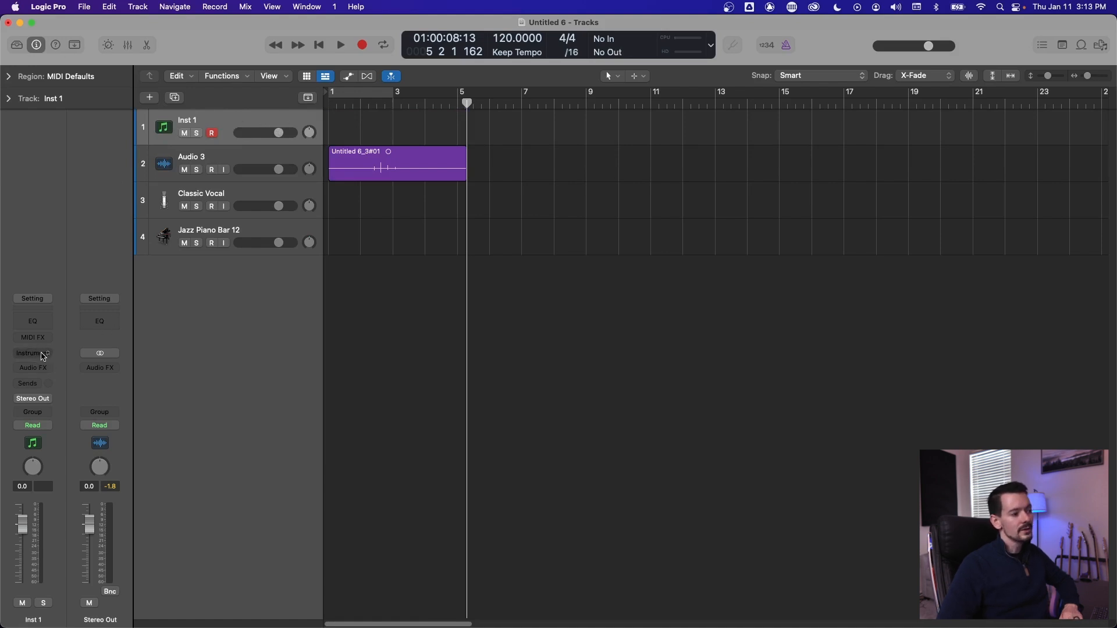
left_click(42, 355)
scroll(55, 378, "down", 5)
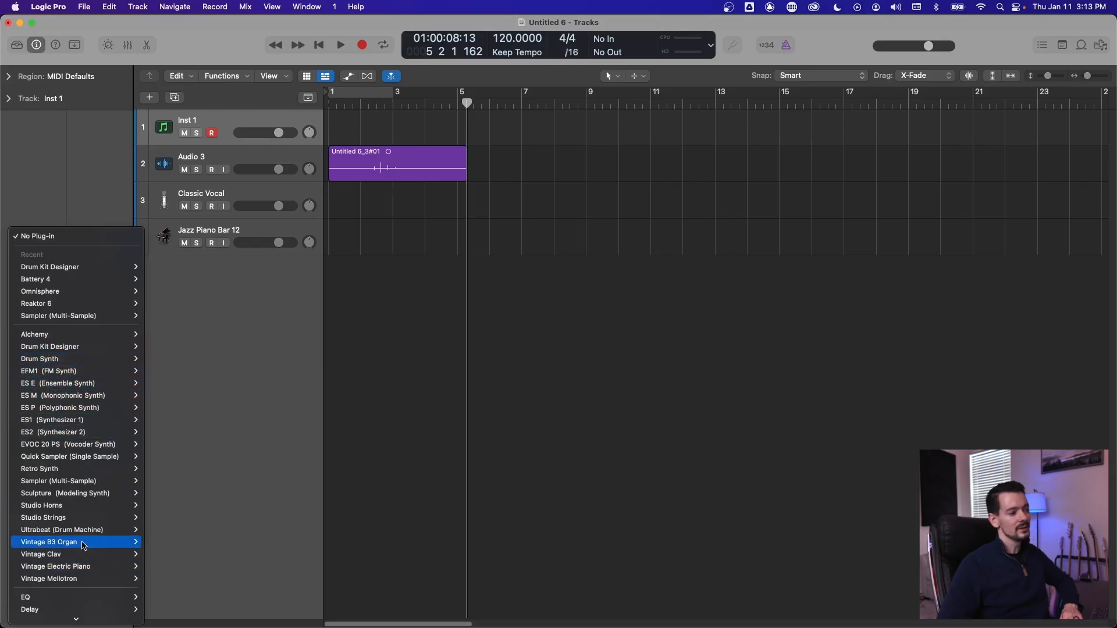
mouse_move(88, 363)
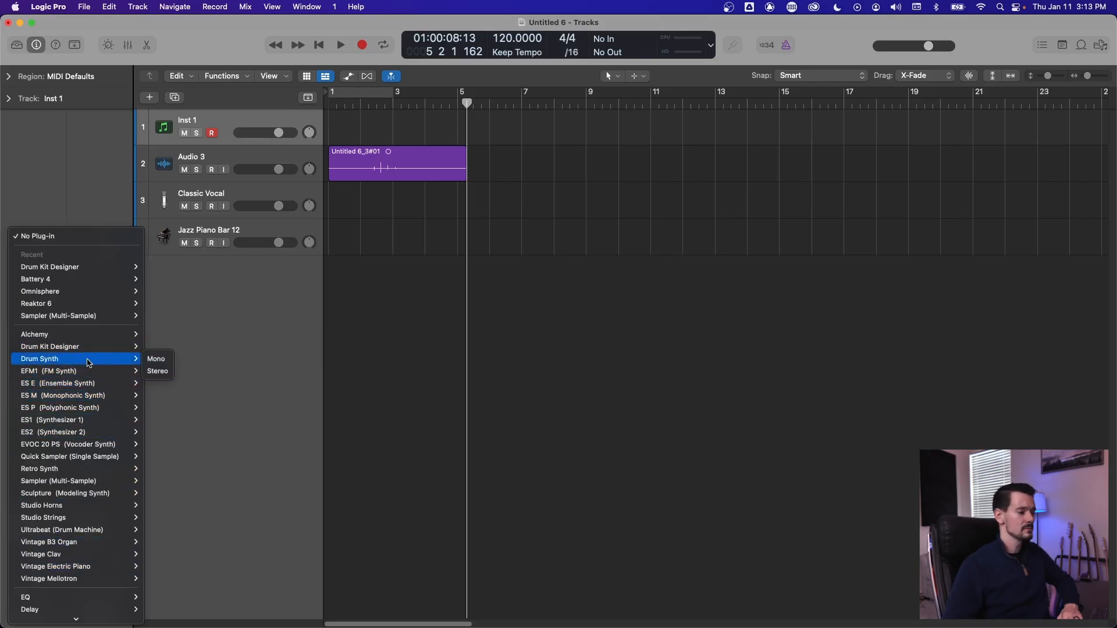
left_click(115, 170)
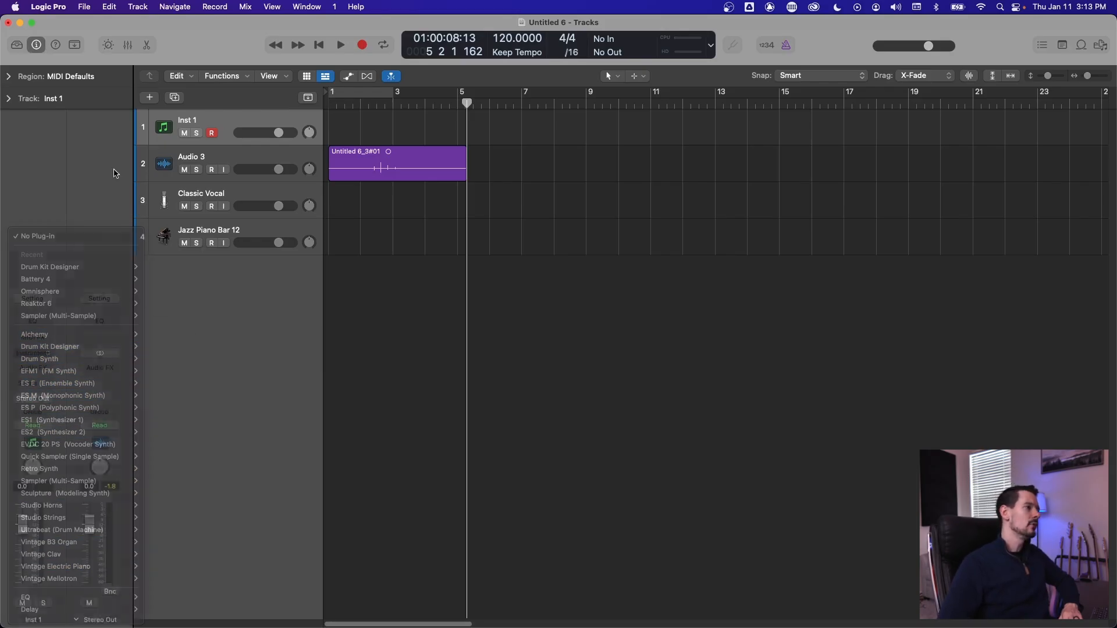
Show the Library and load the Steinway Grand Piano patch from the Piano category onto the Inst 1 track
left_click(17, 45)
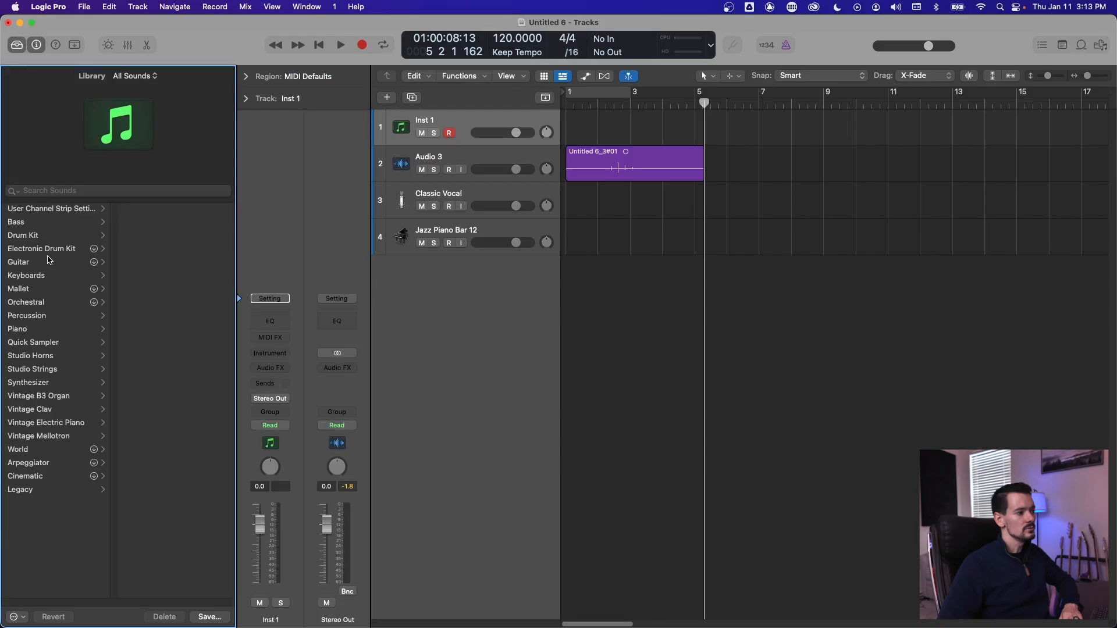
left_click(46, 277)
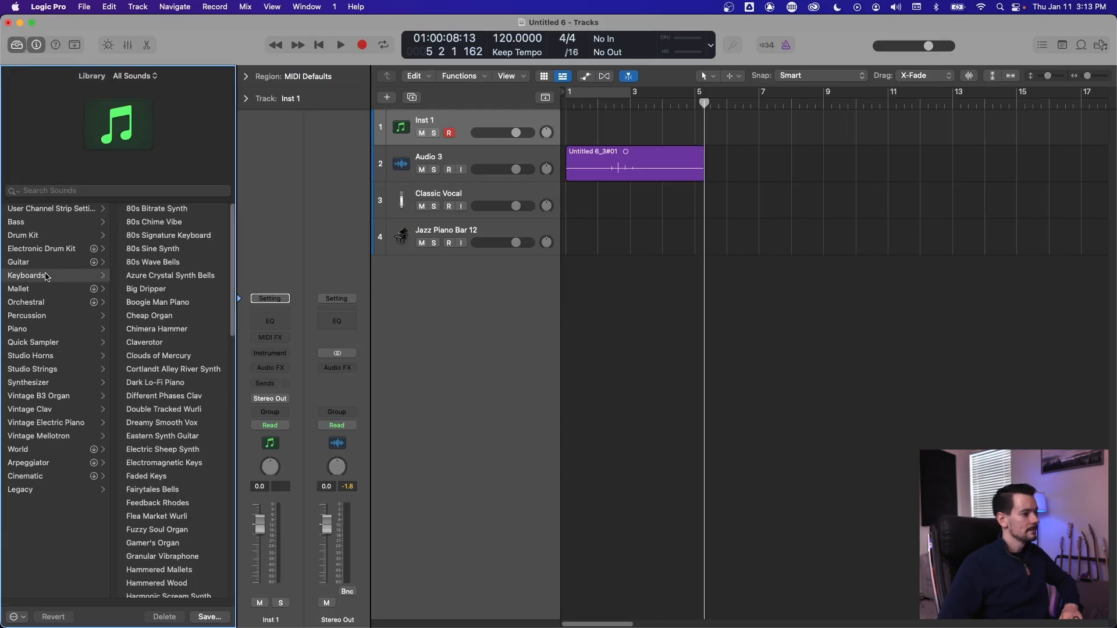
left_click(29, 330)
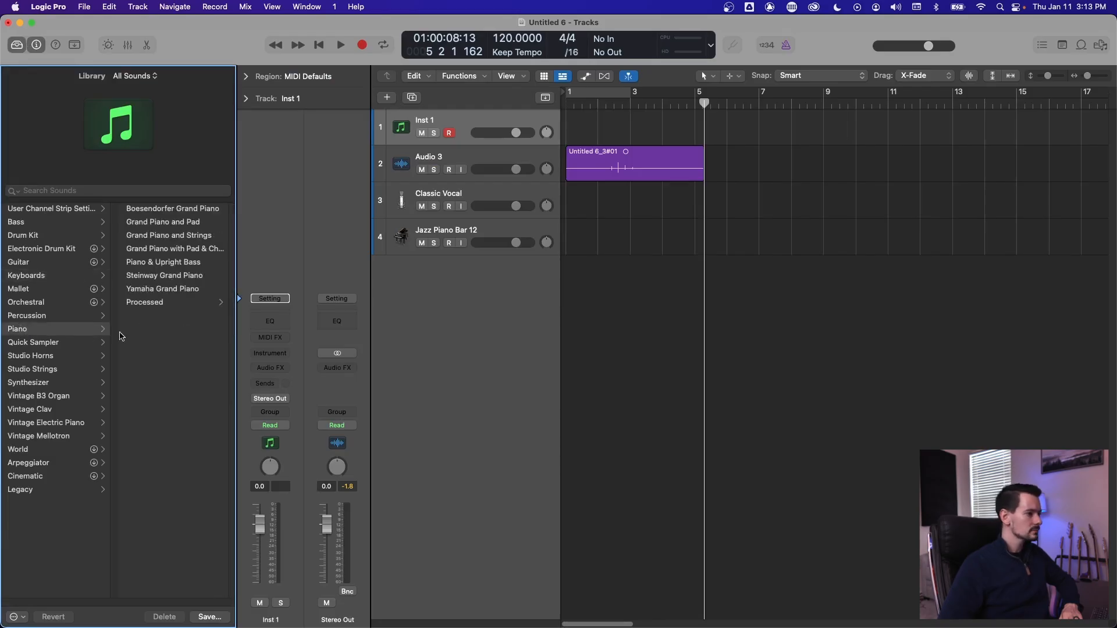
left_click(170, 277)
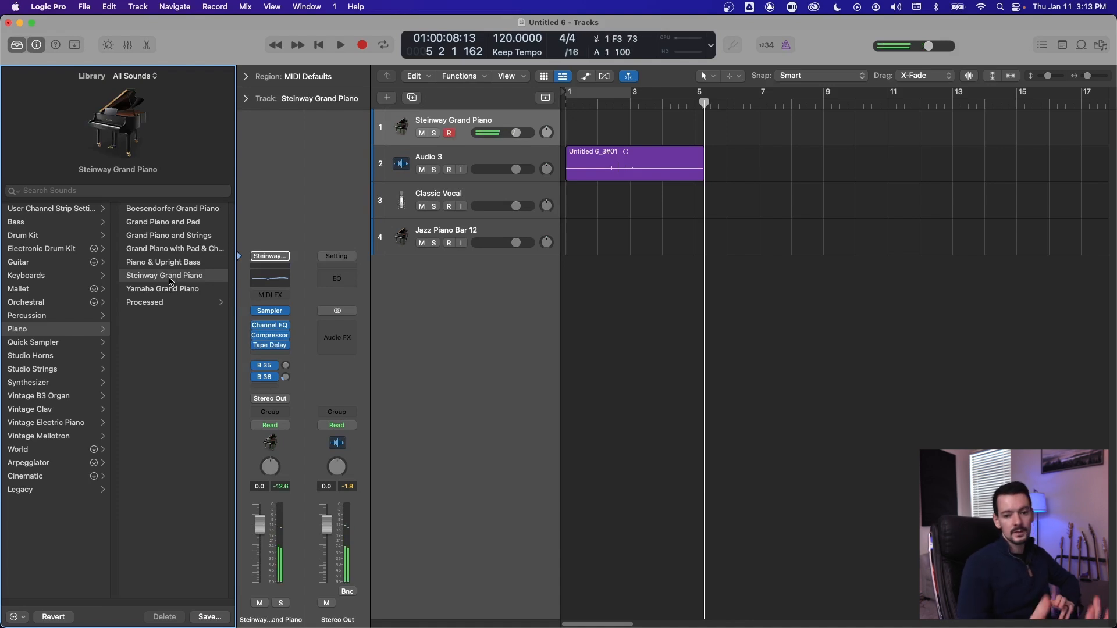
Try muting the Audio 3, Classic Vocal and Jazz Piano Bar 12 tracks together, and clear the mutes and solos
left_click(423, 212)
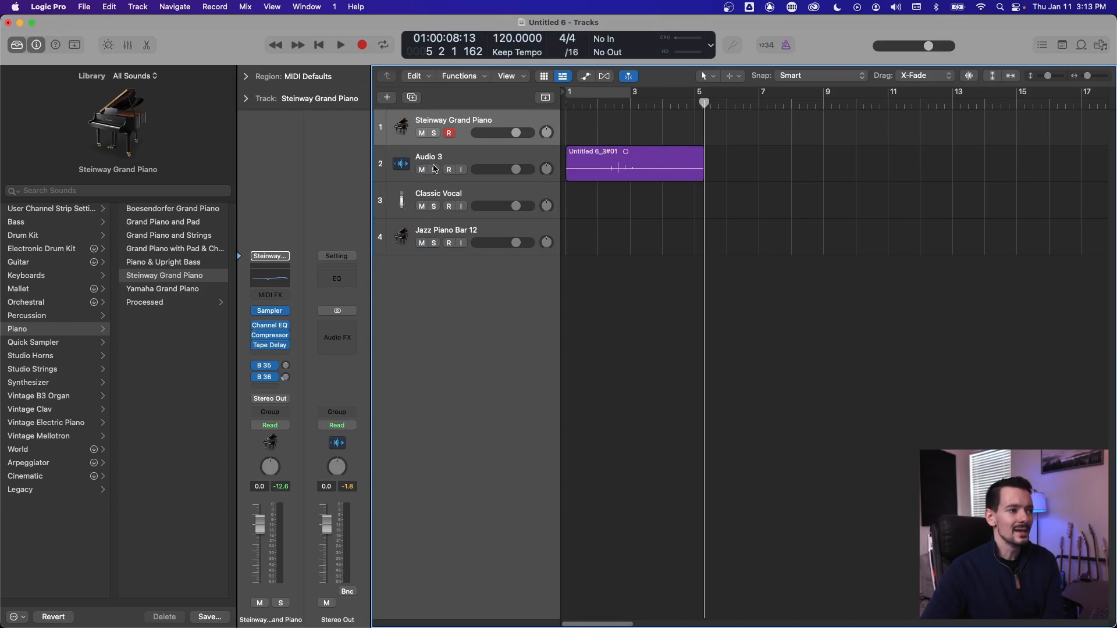
left_click_drag(422, 173, 421, 235)
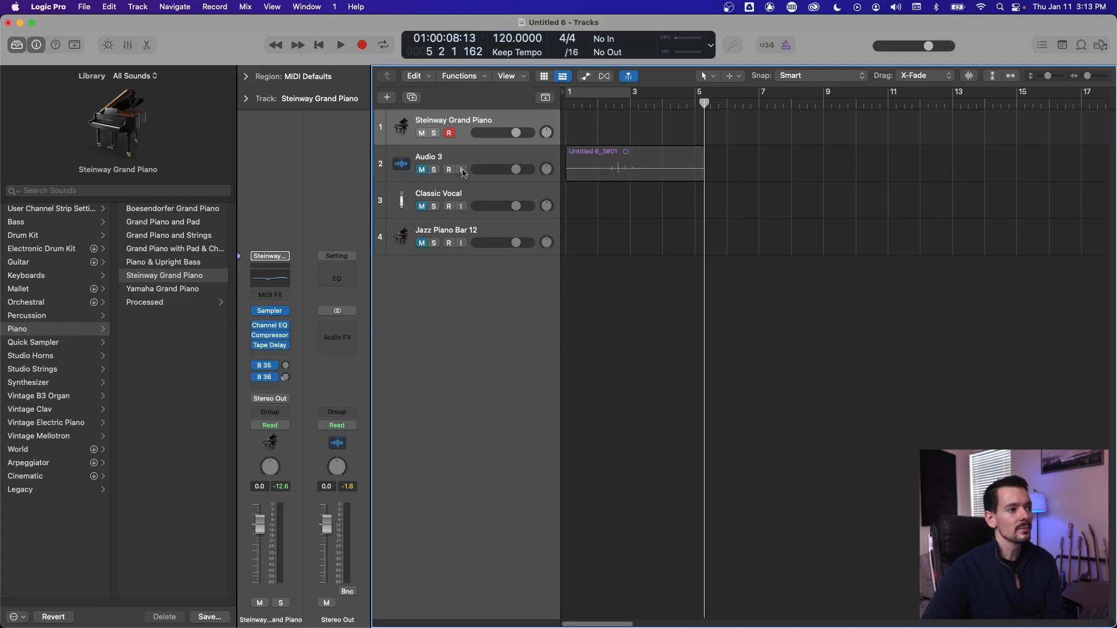
left_click(422, 170)
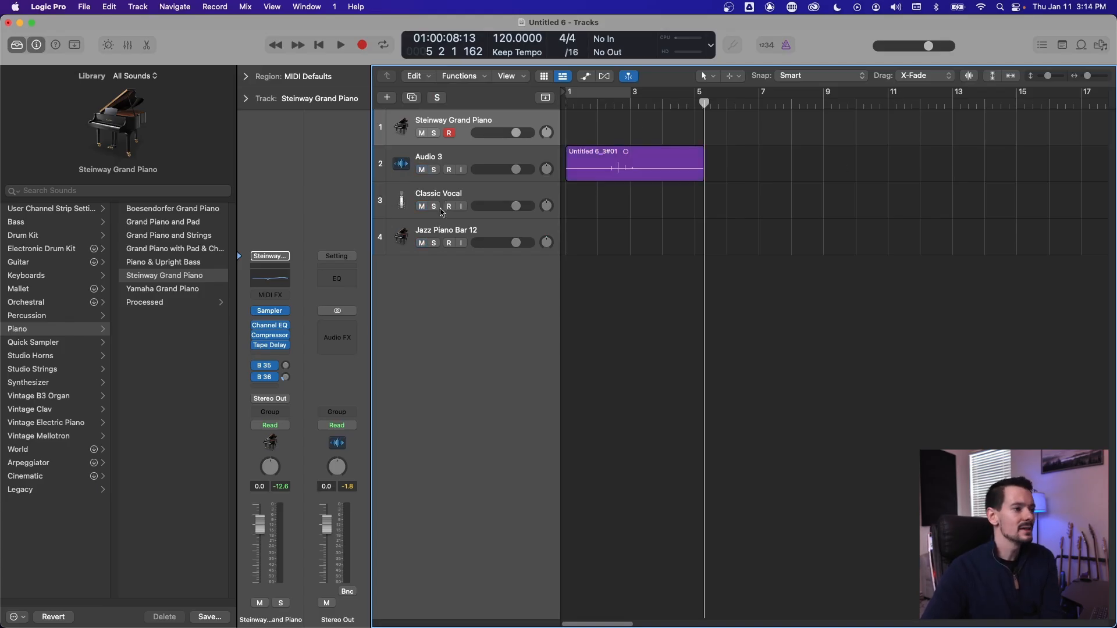
left_click(434, 207)
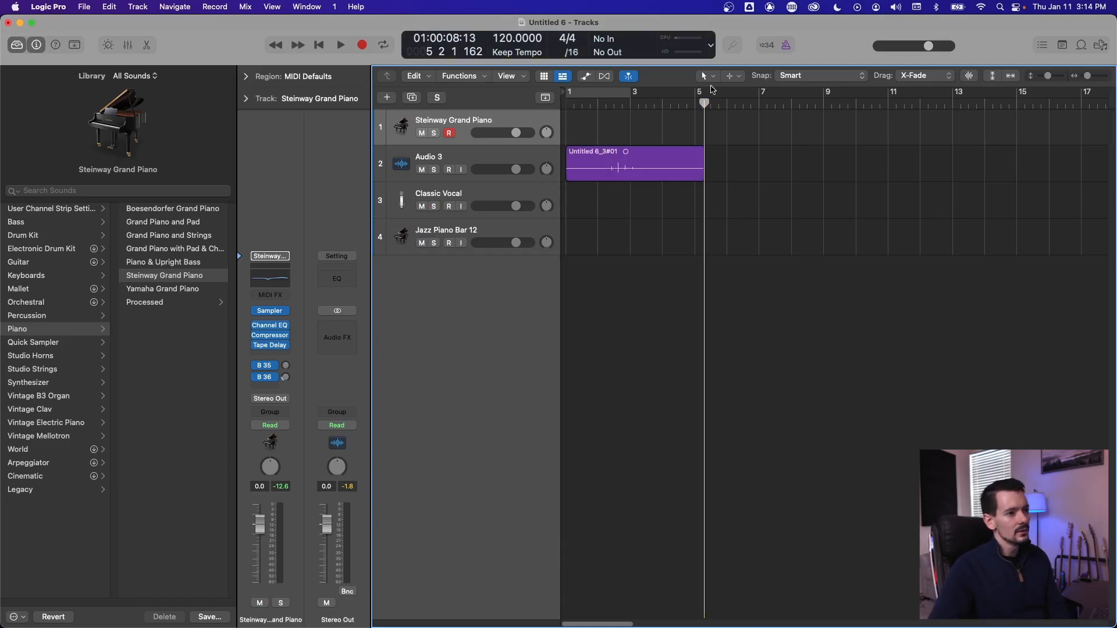
Place the playhead at bar 7 and record a MIDI performance on the Steinway Grand Piano track
left_click_drag(712, 89, 764, 155)
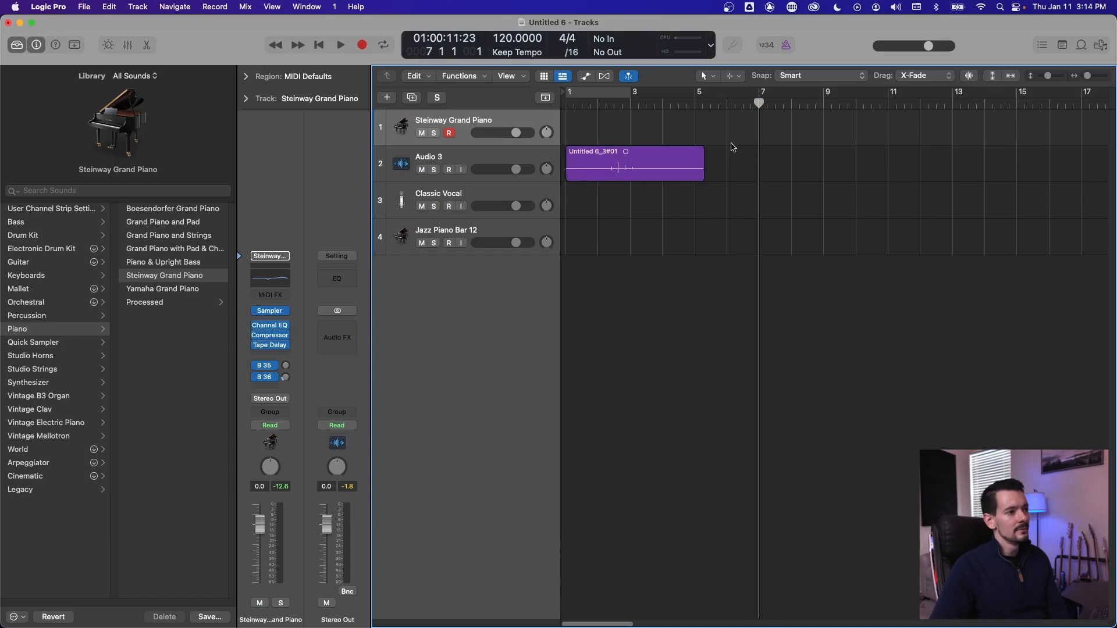
left_click(366, 46)
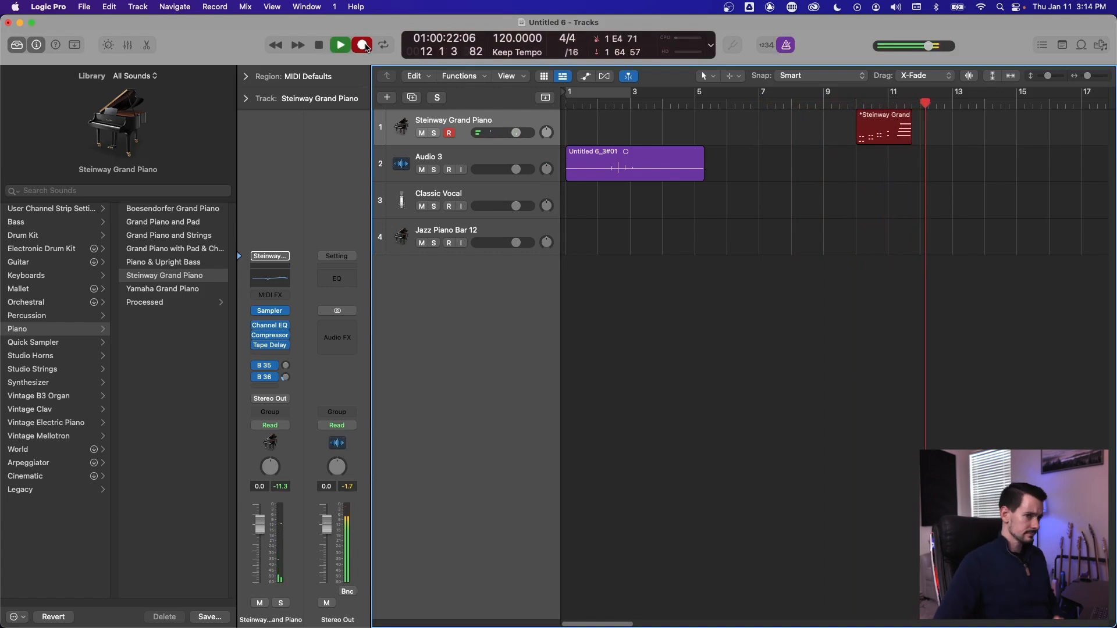
key("space")
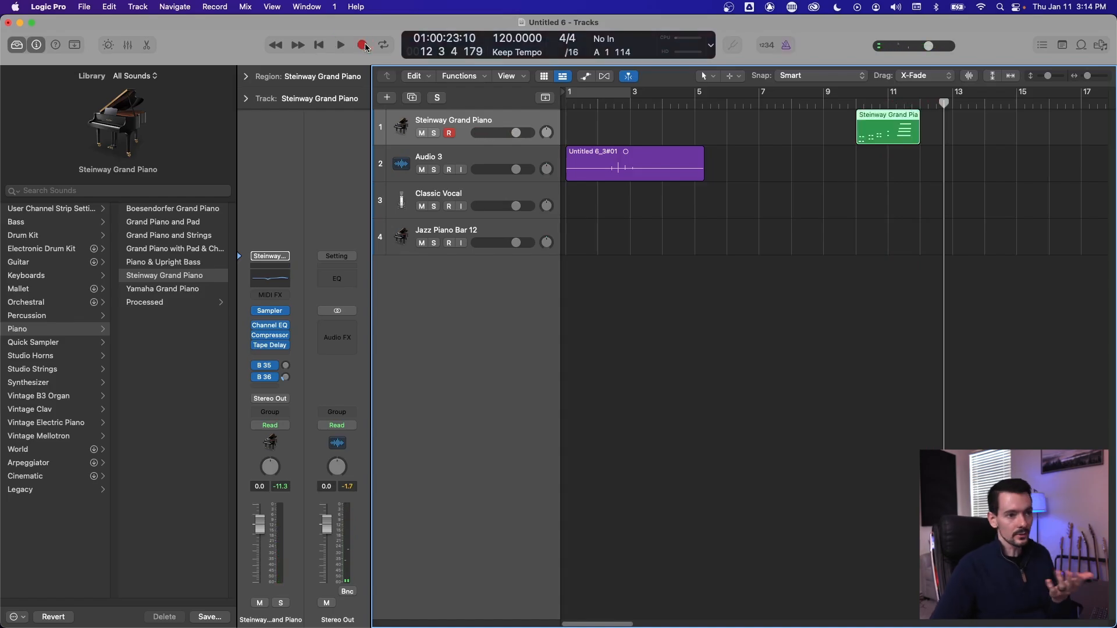
Move the recorded Steinway Grand Piano region to start at bar 12, and hide the Library
left_click(811, 165)
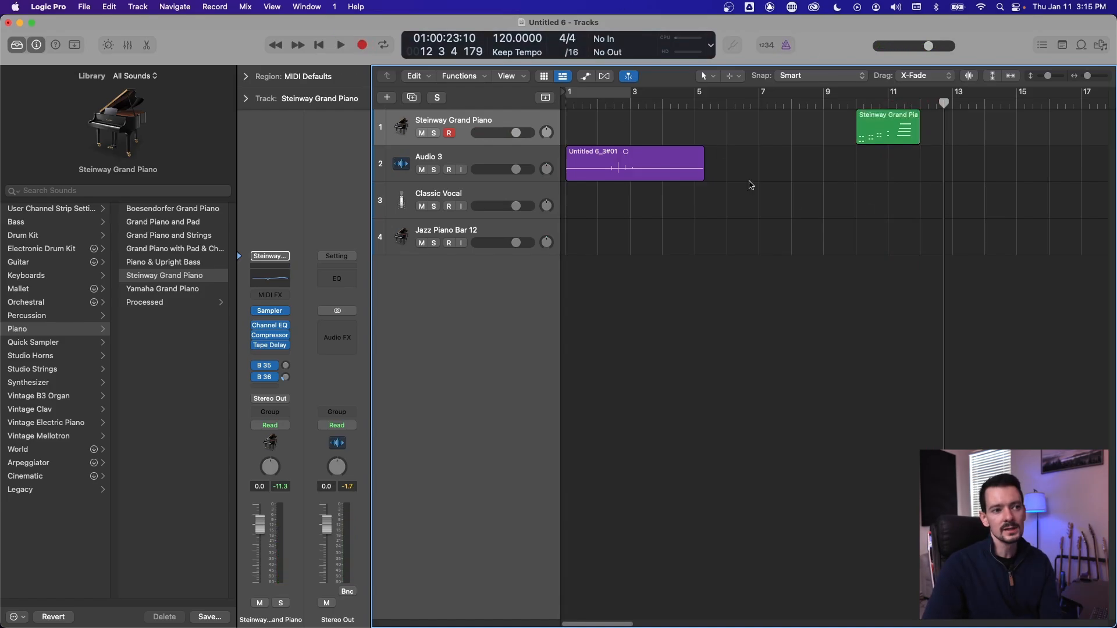
left_click_drag(902, 134, 972, 128)
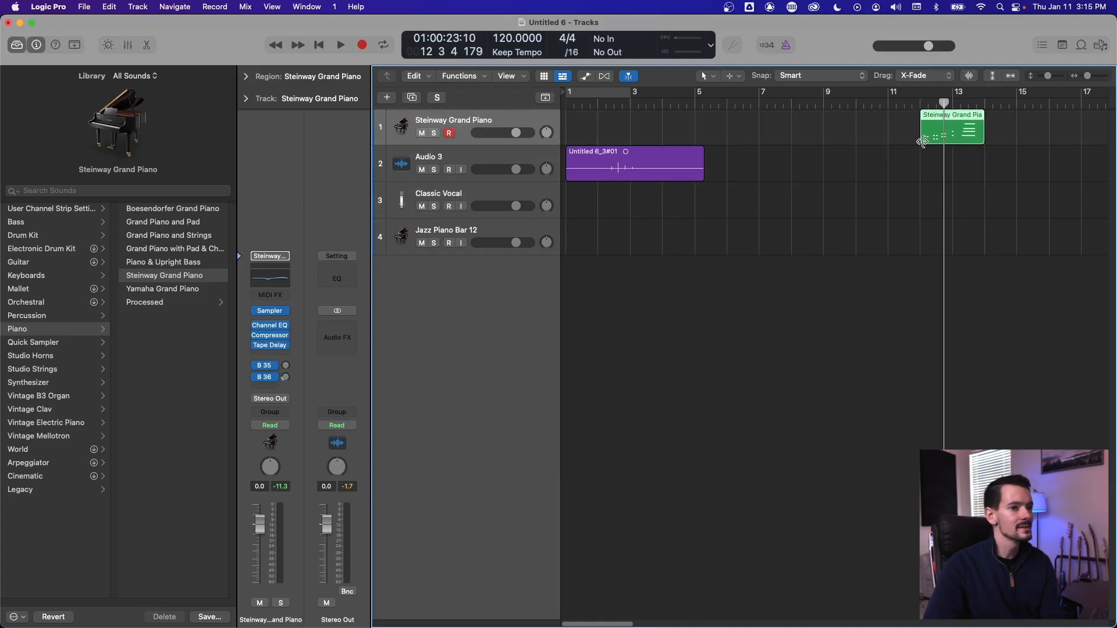
key("y")
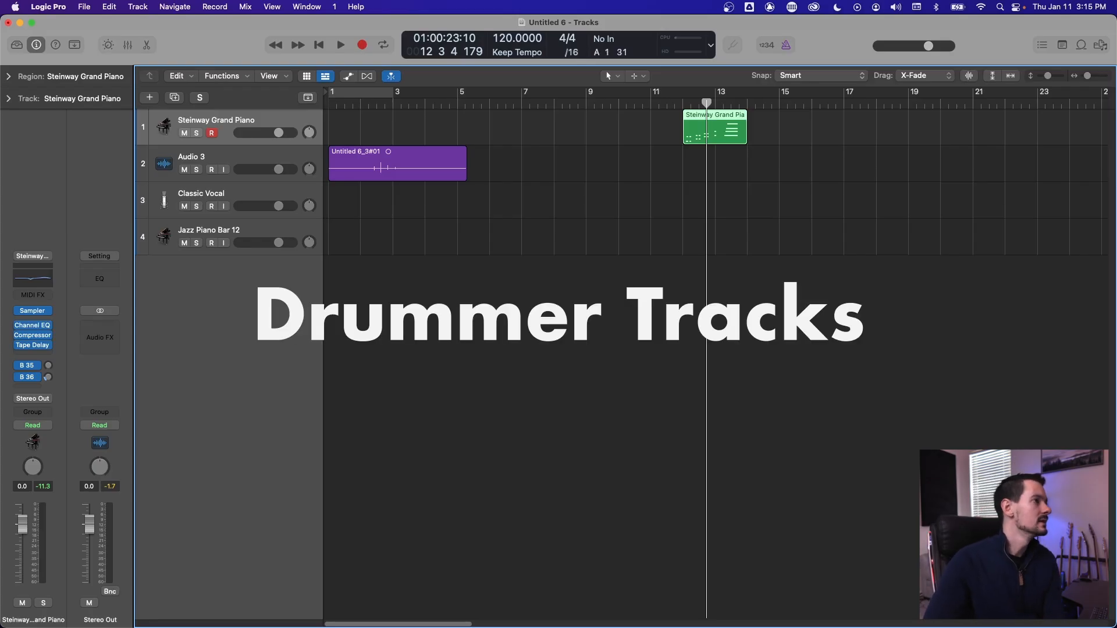
Create a new Drummer track and enlarge the Library's Drummer section to list all the Rock drummers
left_click(137, 6)
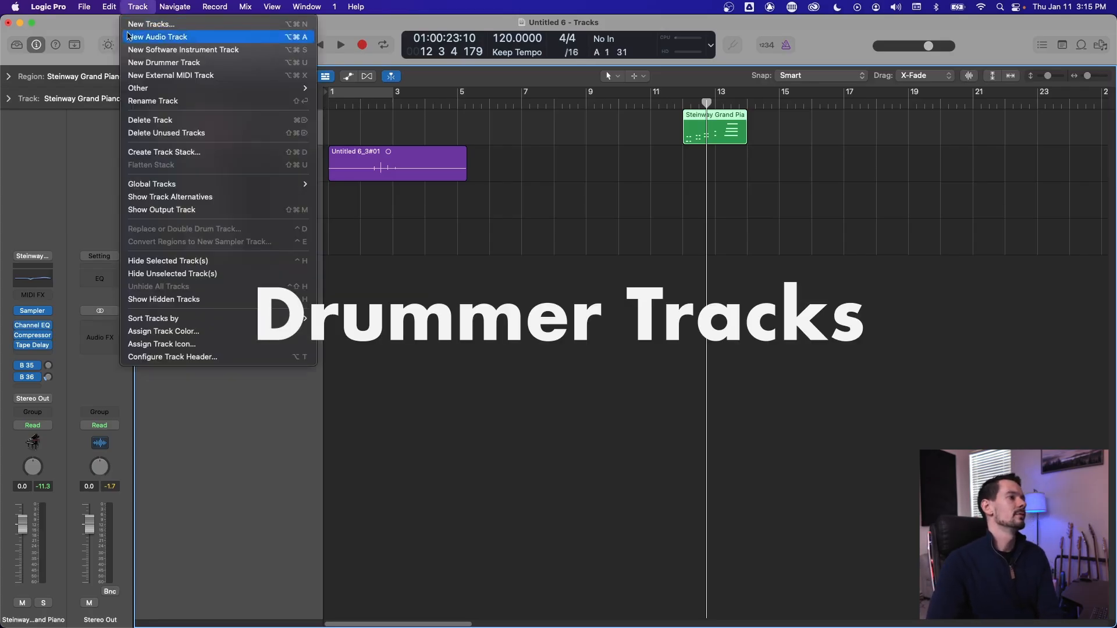
left_click(130, 63)
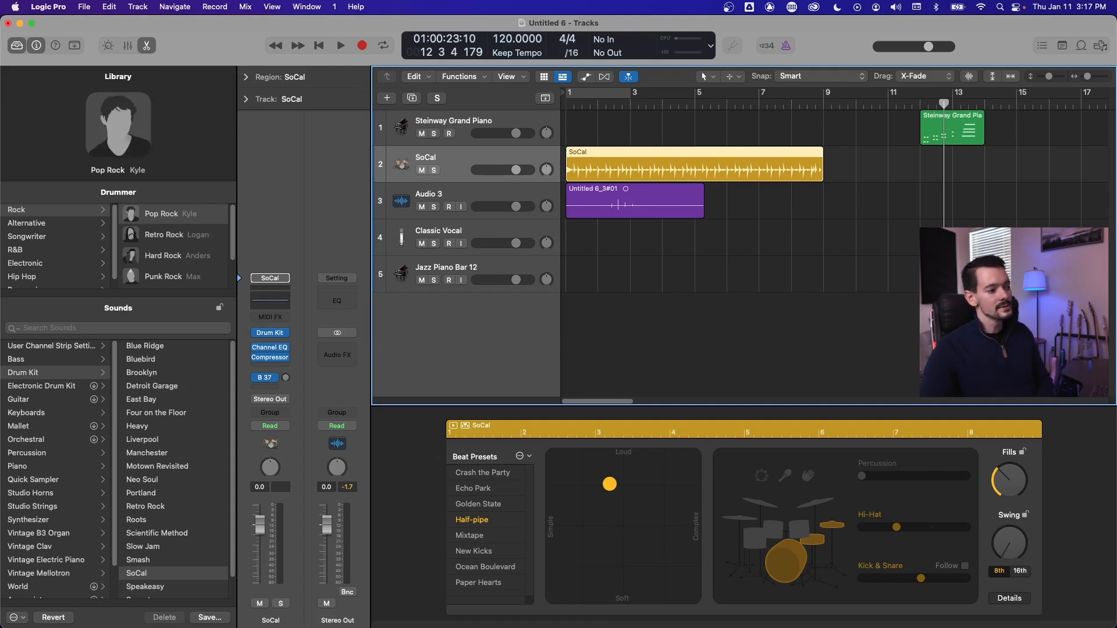
left_click_drag(185, 295, 175, 379)
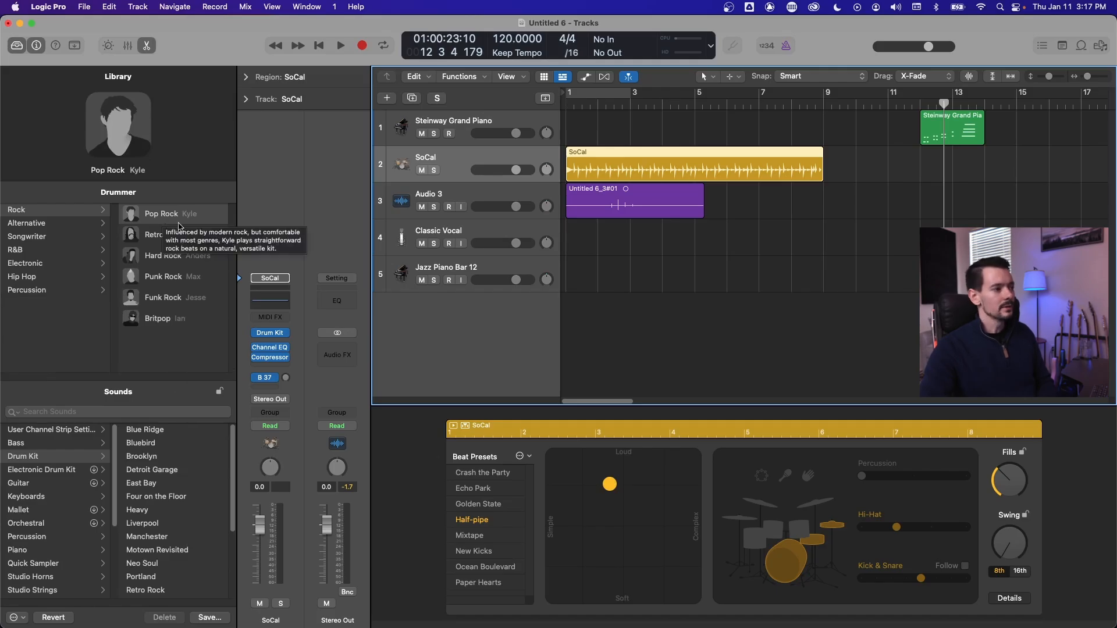
mouse_move(192, 229)
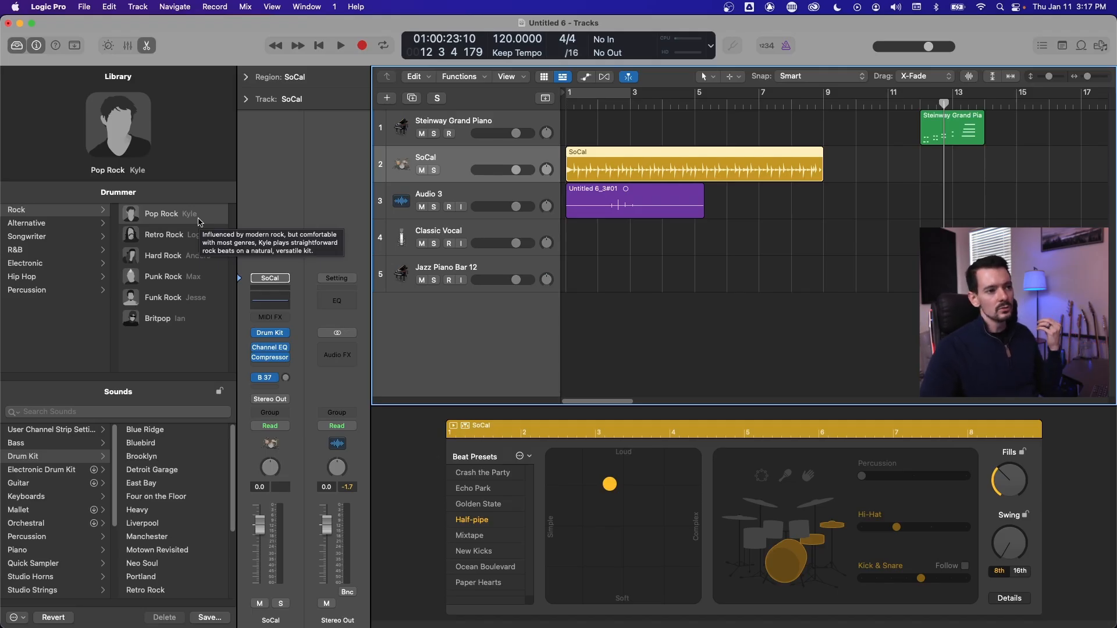
Mute the Audio 3, Classic Vocal and Jazz Piano Bar 12 tracks, and play the SoCal drummer region from bar 1 for about two bars
left_click_drag(819, 105, 568, 104)
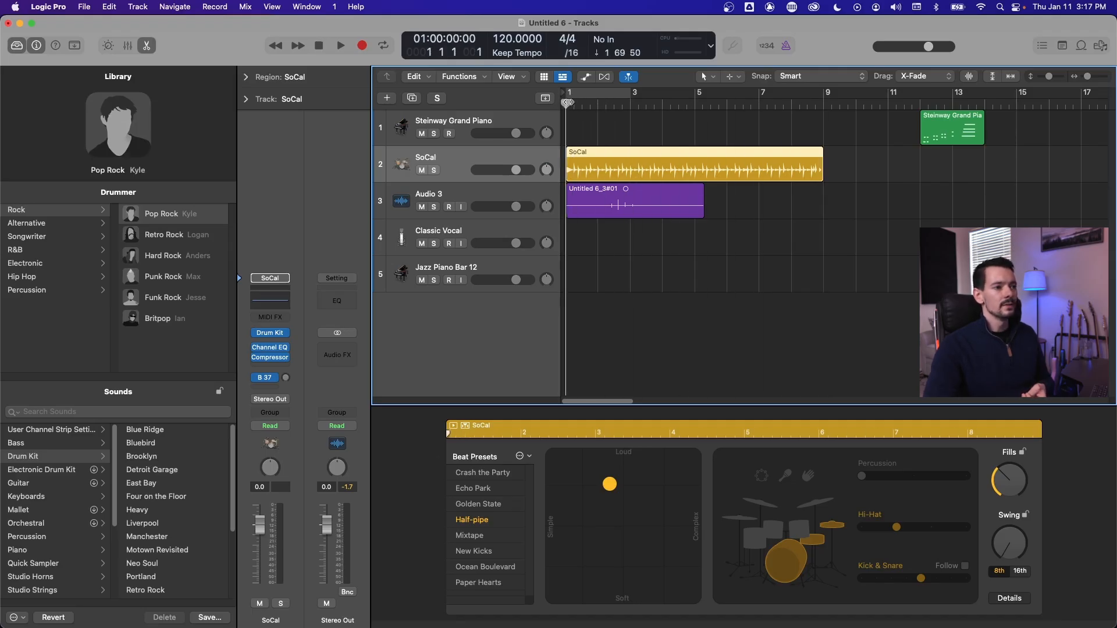
left_click_drag(420, 209, 409, 302)
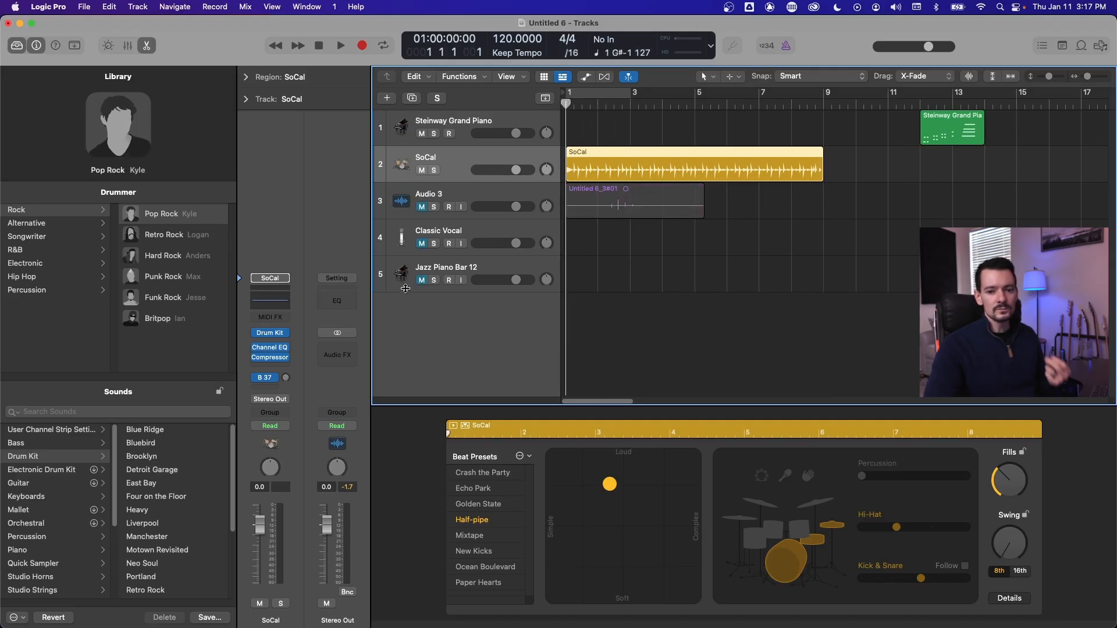
key("space")
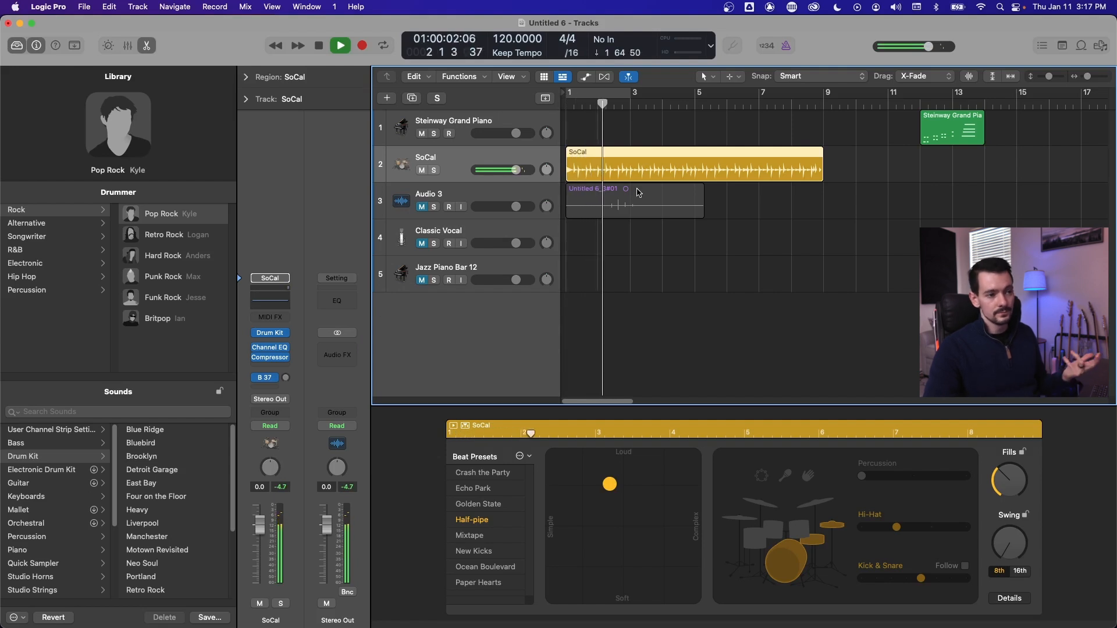
key("space")
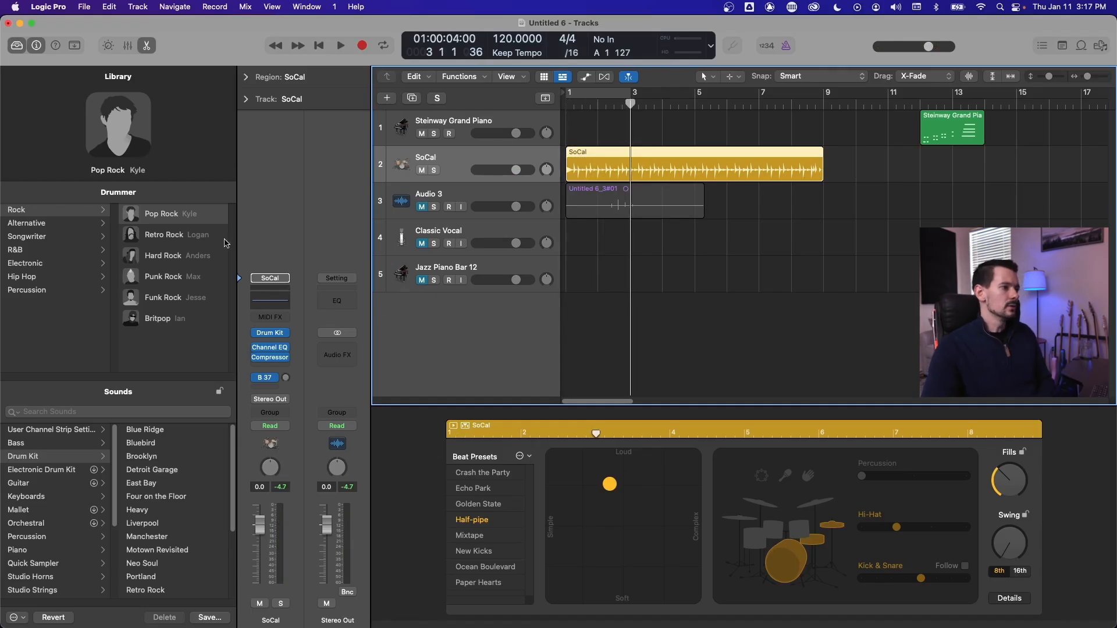
Browse the drummer genres and switch the SoCal track's drummer to the Electronic genre's Dubstep drummer
left_click(23, 222)
left_click(32, 236)
left_click(34, 251)
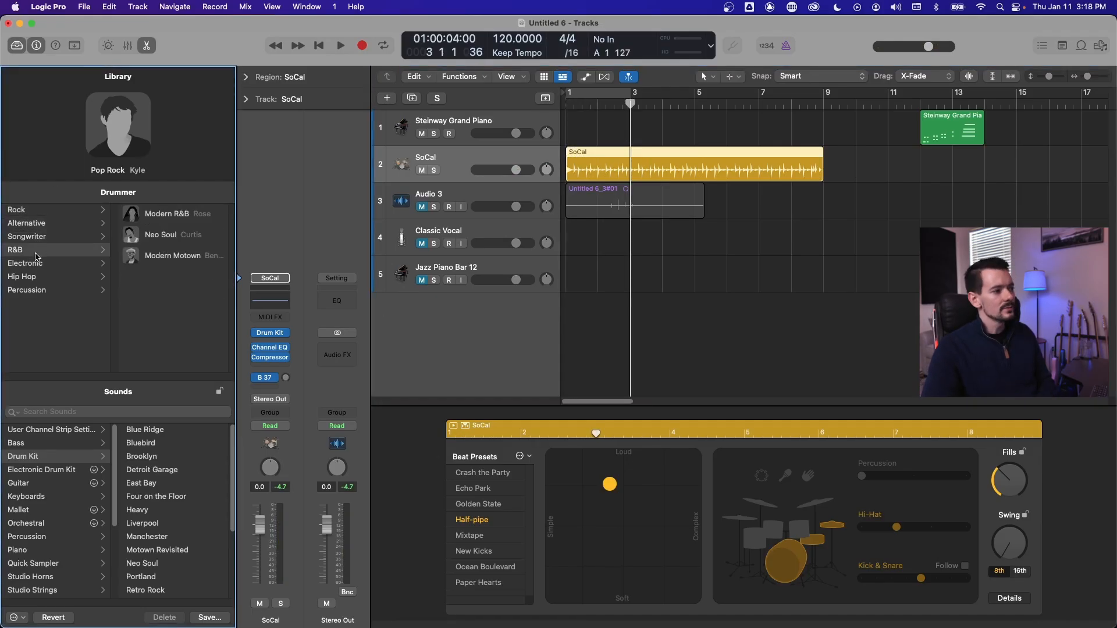
left_click(63, 264)
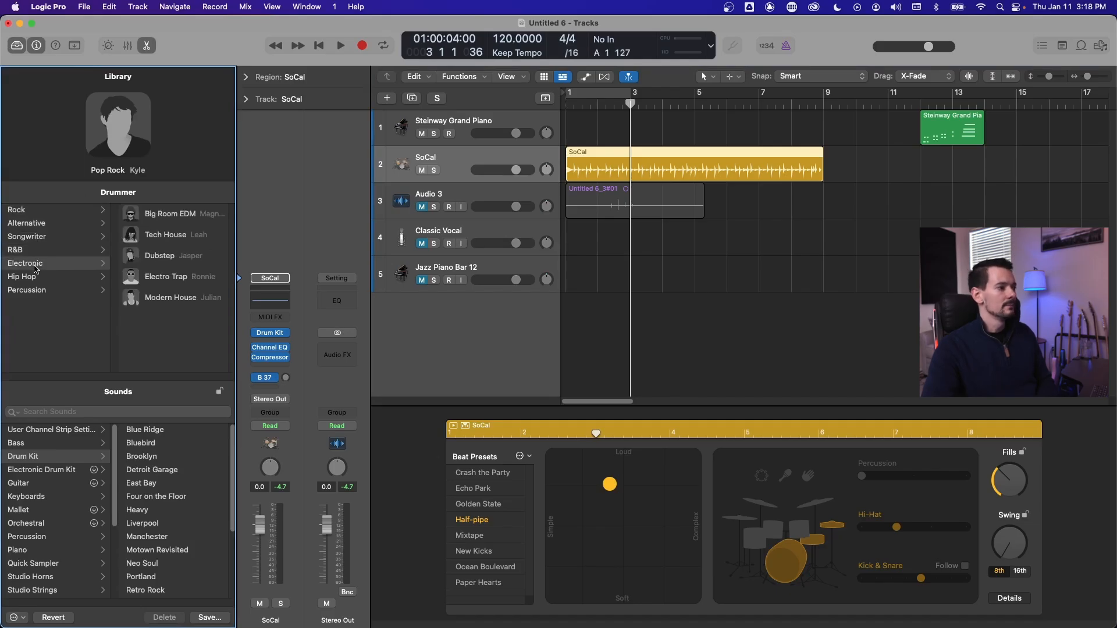
left_click(158, 262)
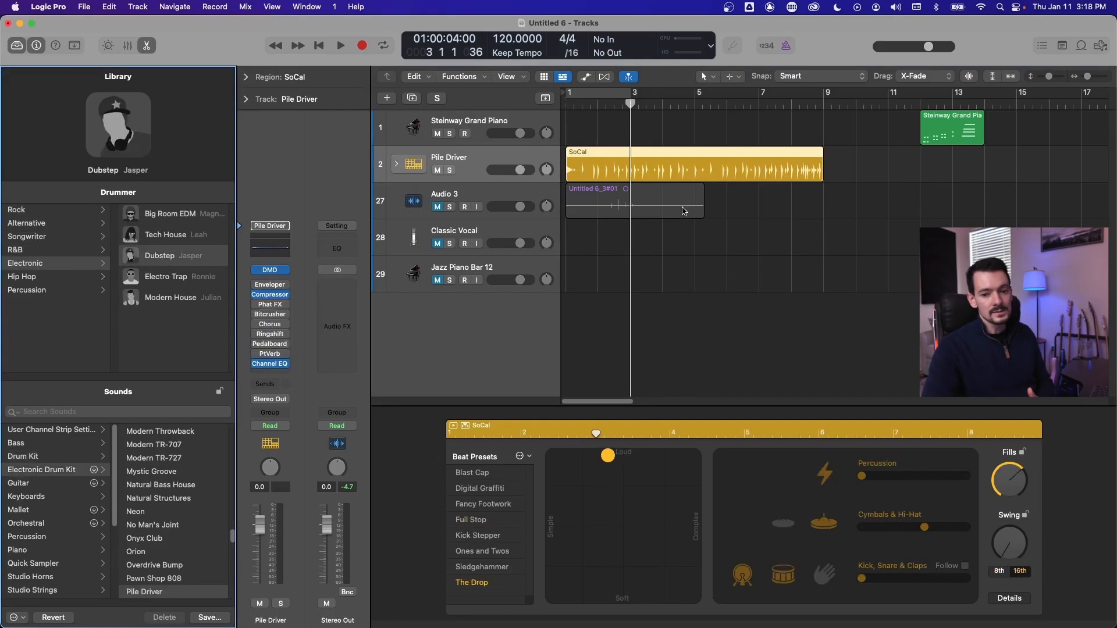
Play the Dubstep drummer's region from bar 1 for about a bar and a half
left_click(567, 103)
key("space")
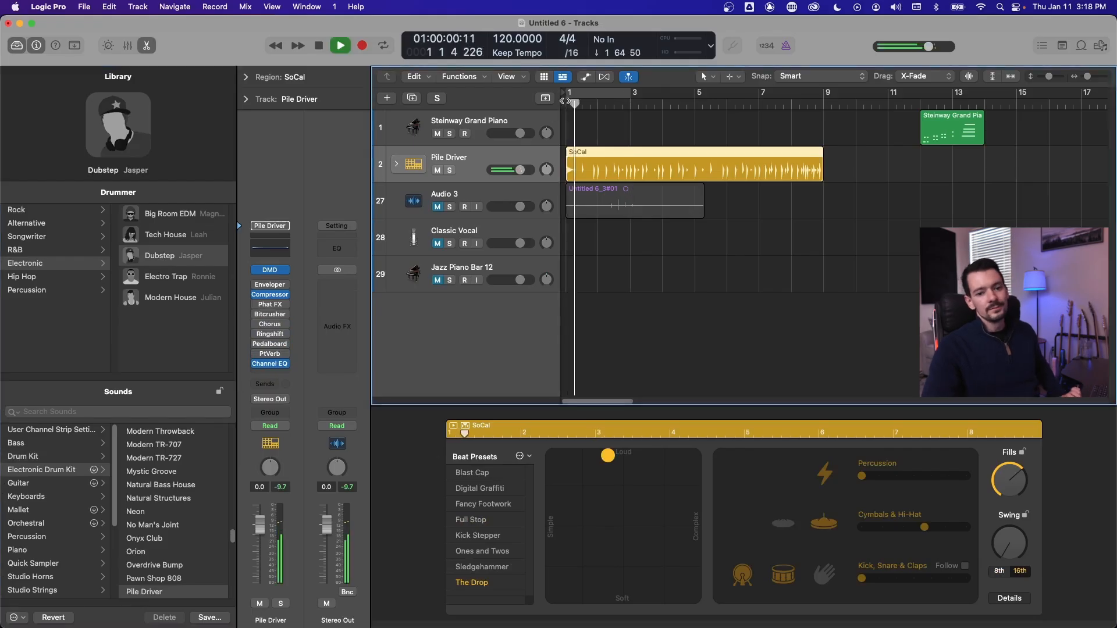
key("space")
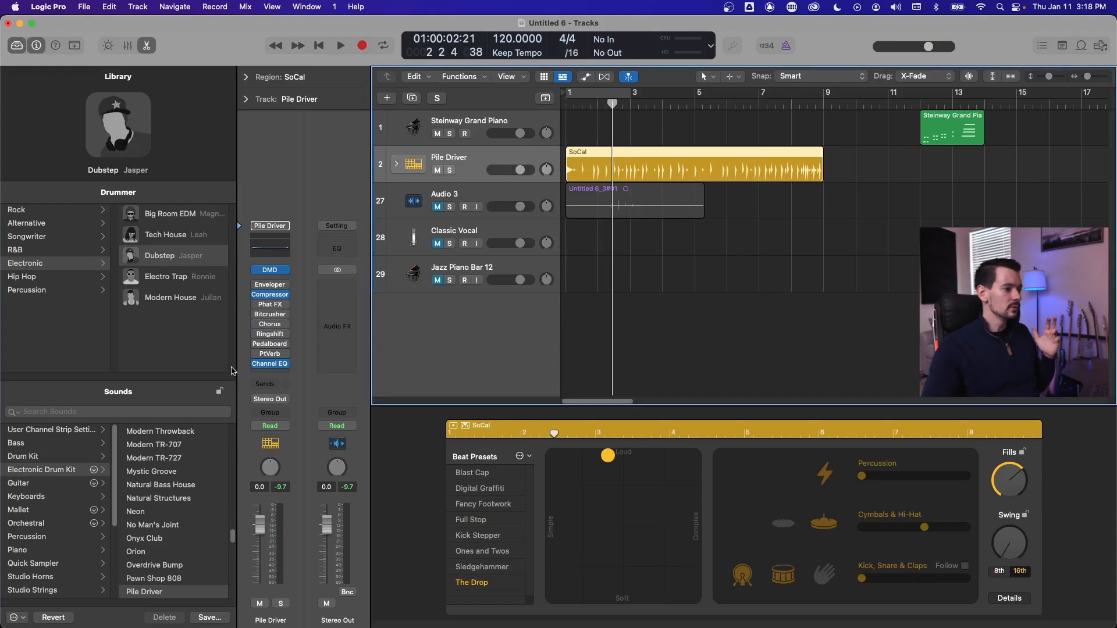
Enlarge the Library's Sounds section and browse the Electronic Drum Kit sounds
left_click_drag(201, 380, 201, 248)
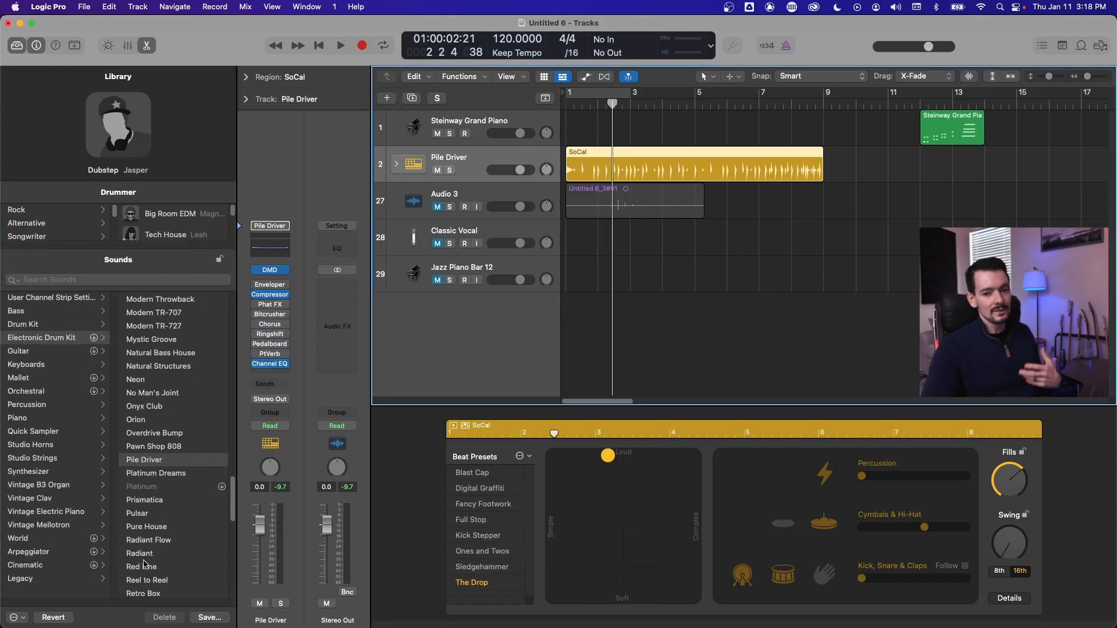
scroll(159, 473, "up", 4)
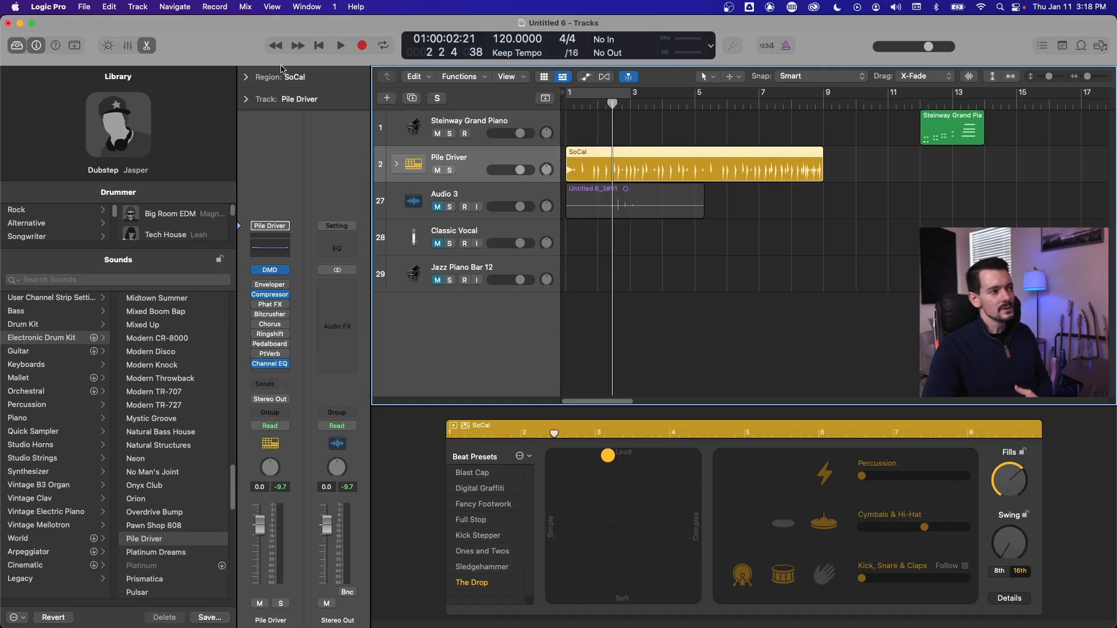
Hide and reshow the Drummer editor, choose the Blast Cap beat preset and return the playhead to bar 1
left_click(145, 46)
left_click(145, 46)
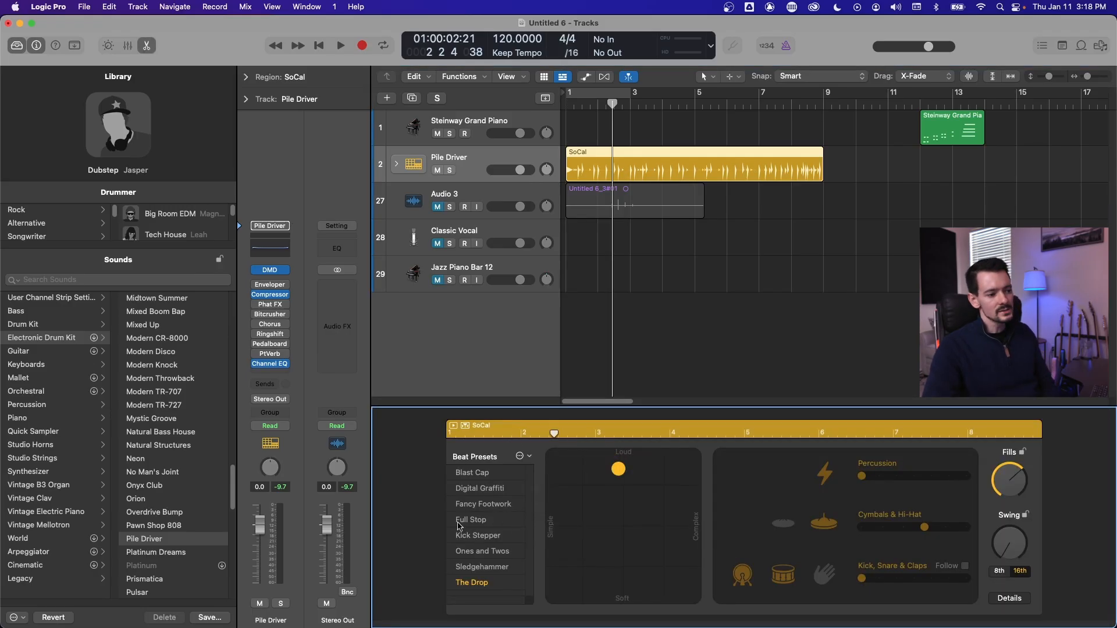
left_click(486, 477)
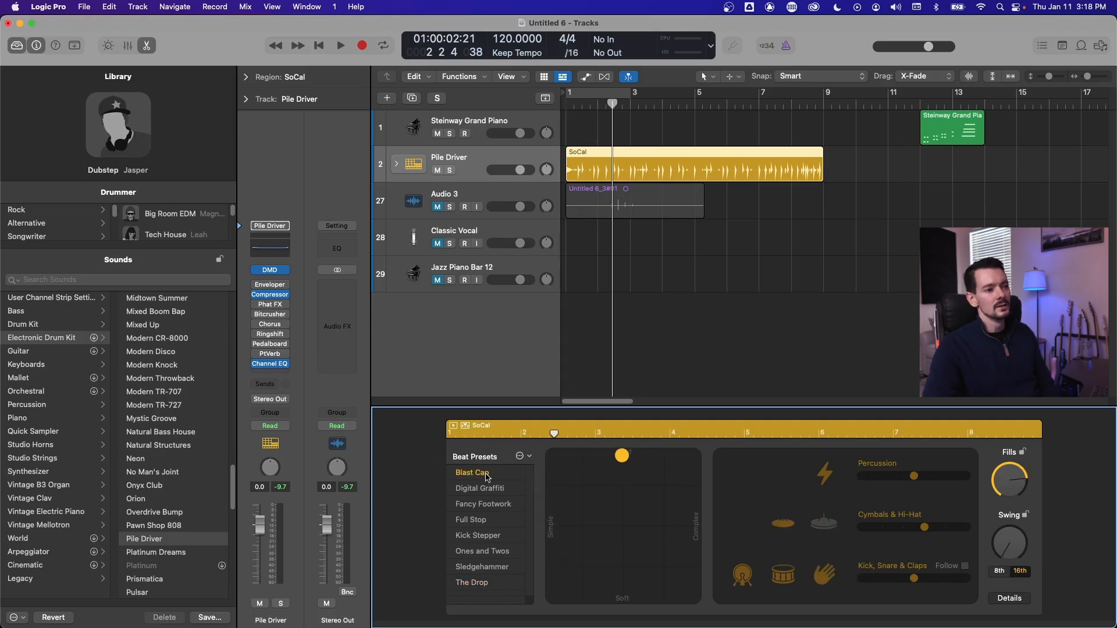
left_click(571, 104)
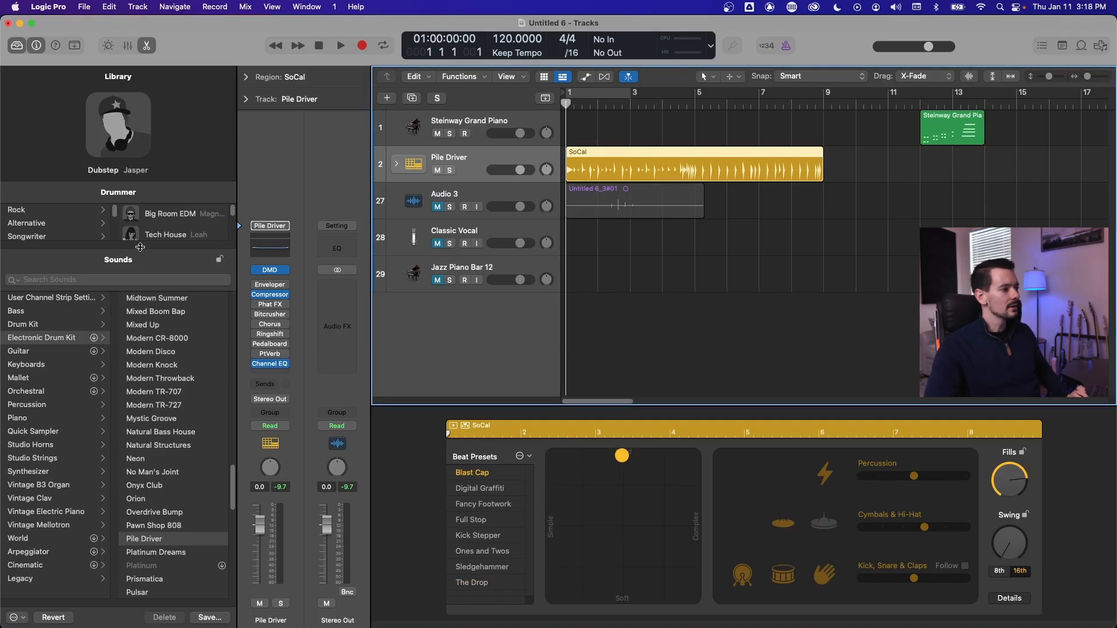
Enlarge the Library's Drummer section and change the drummer to Rock's Pop Rock drummer, accepting the replacement of the region settings
left_click_drag(141, 248, 140, 361)
left_click(35, 210)
left_click(163, 213)
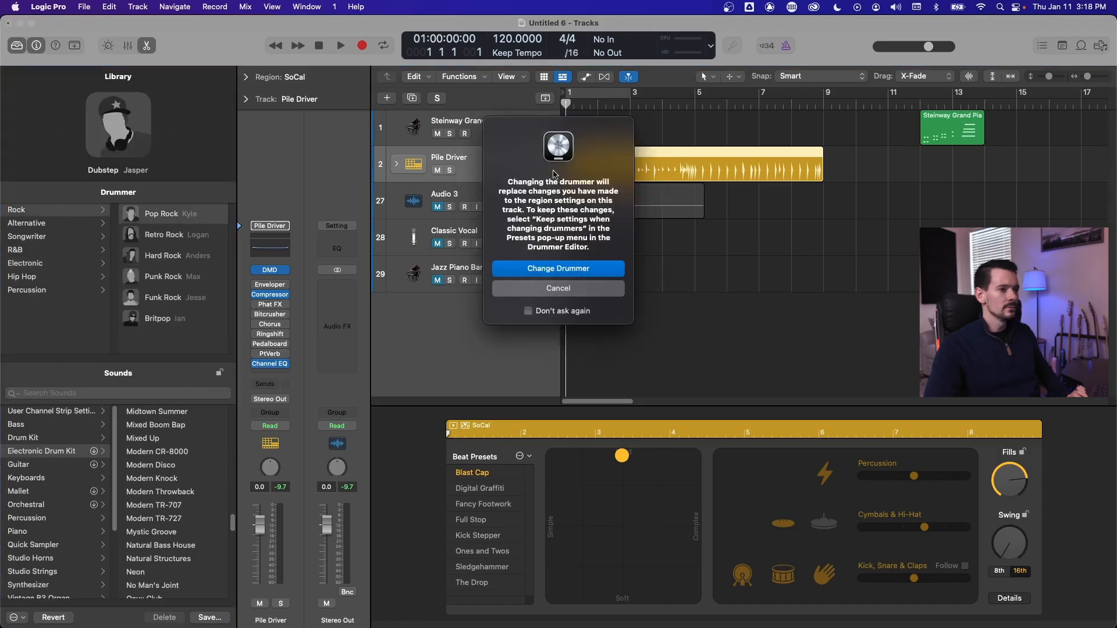
left_click(559, 269)
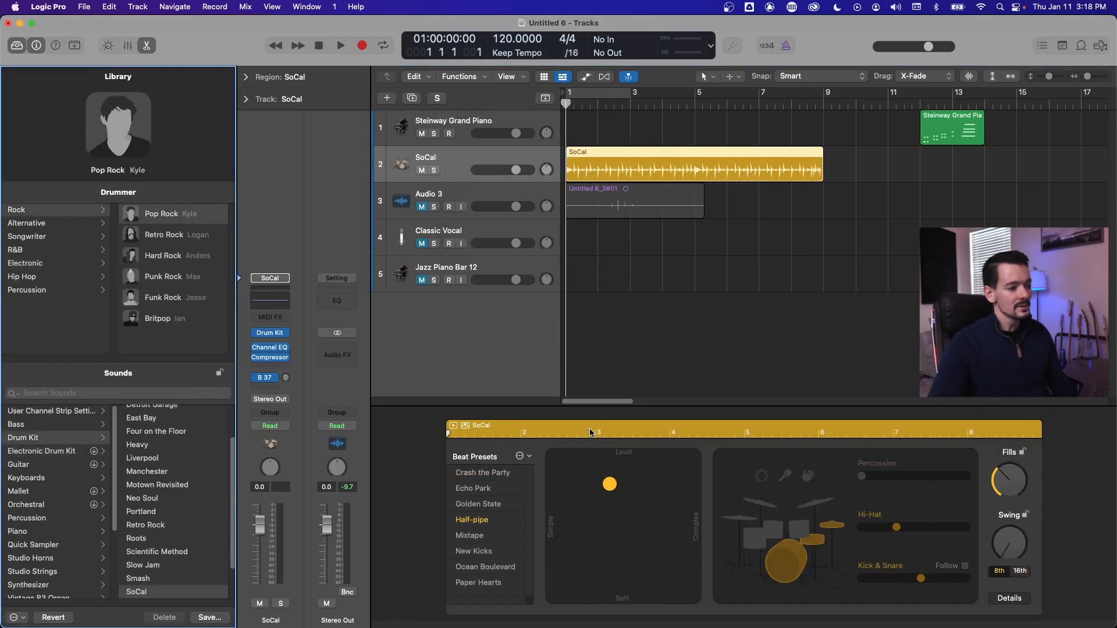
Try the Crash the Party, Echo Park and Golden State beat presets, and play Golden State from bar 1 for about a bar
left_click(483, 472)
left_click(473, 488)
left_click(494, 505)
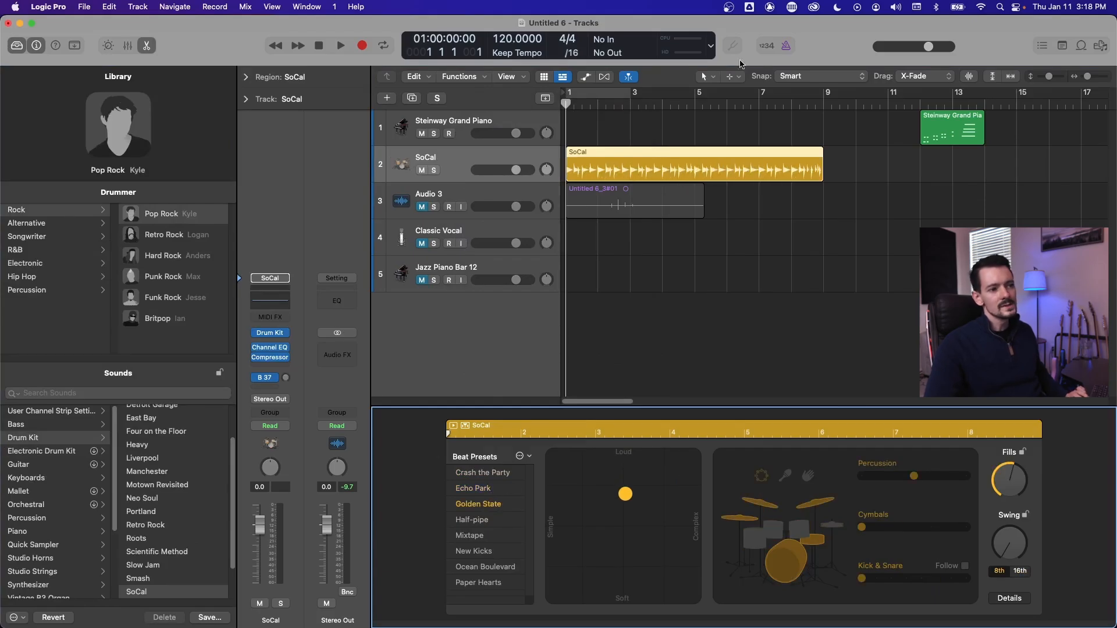
left_click(570, 105)
key("space")
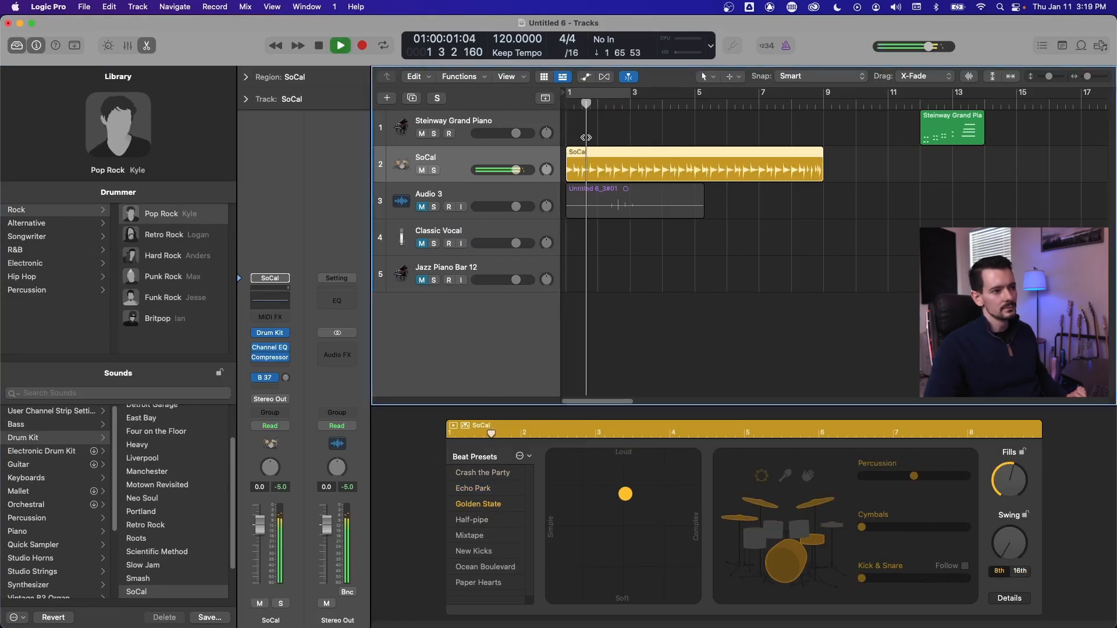
key("space")
Choose the Half-pipe beat preset and play the drummer region from bar 1 for about a bar
left_click(491, 521)
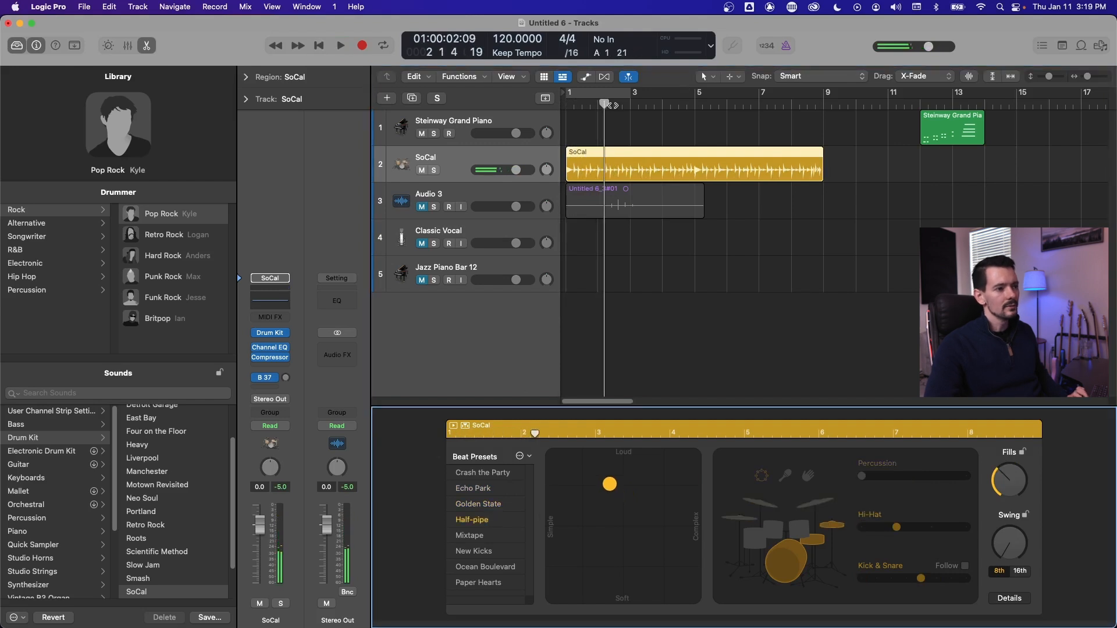
left_click(570, 105)
key("space")
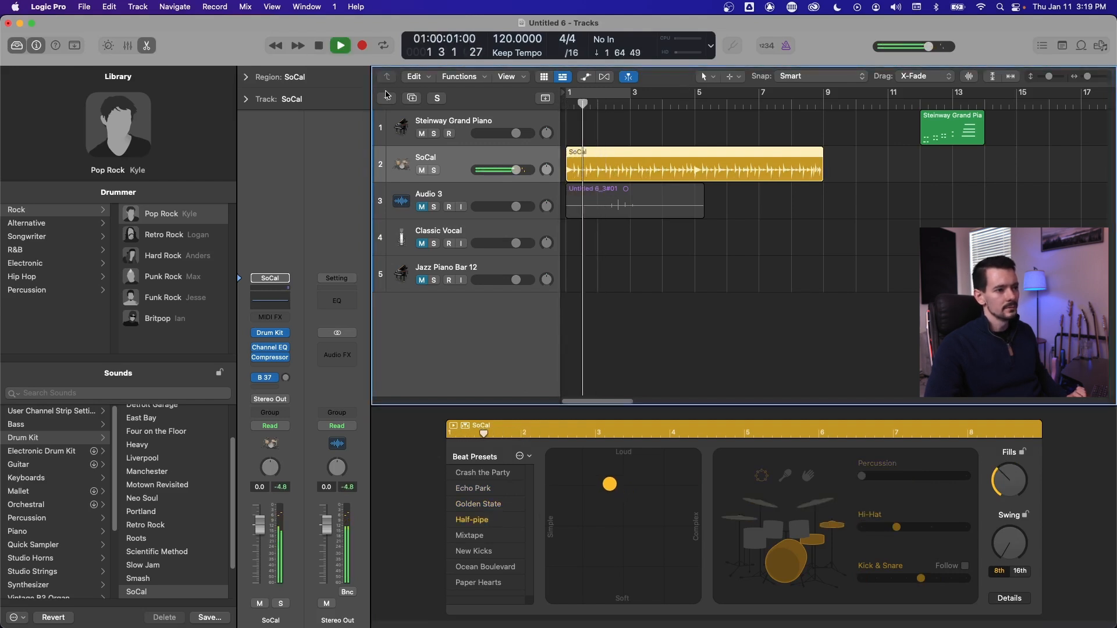
key("space")
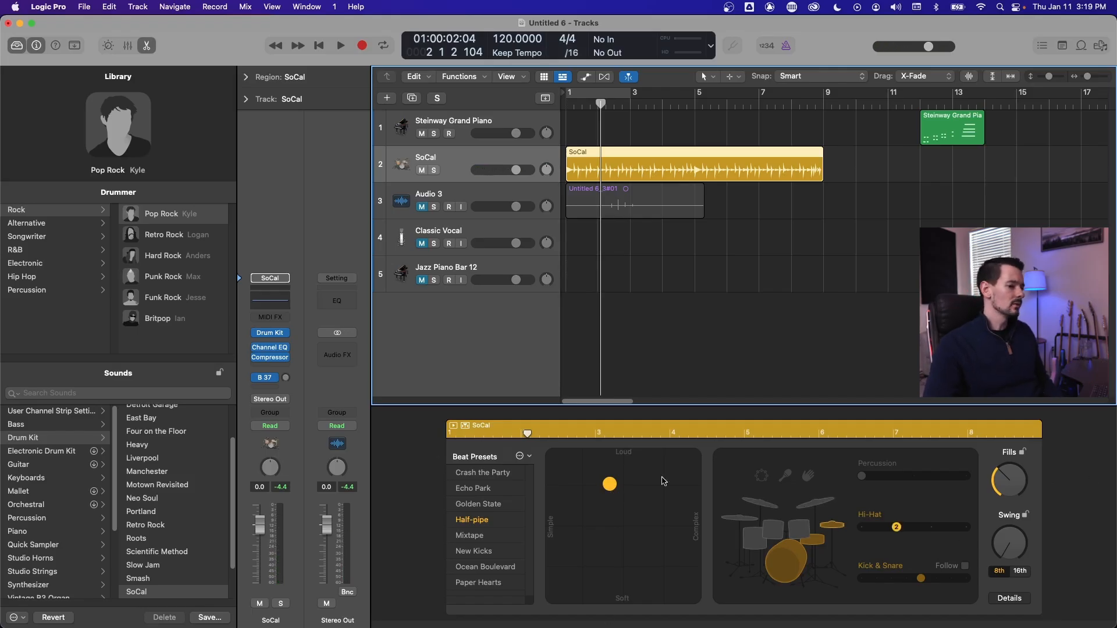
Try loud, soft and simple positions of the Drummer's puck, and leave it at the Complex edge midway between Loud and Soft
left_click(609, 489)
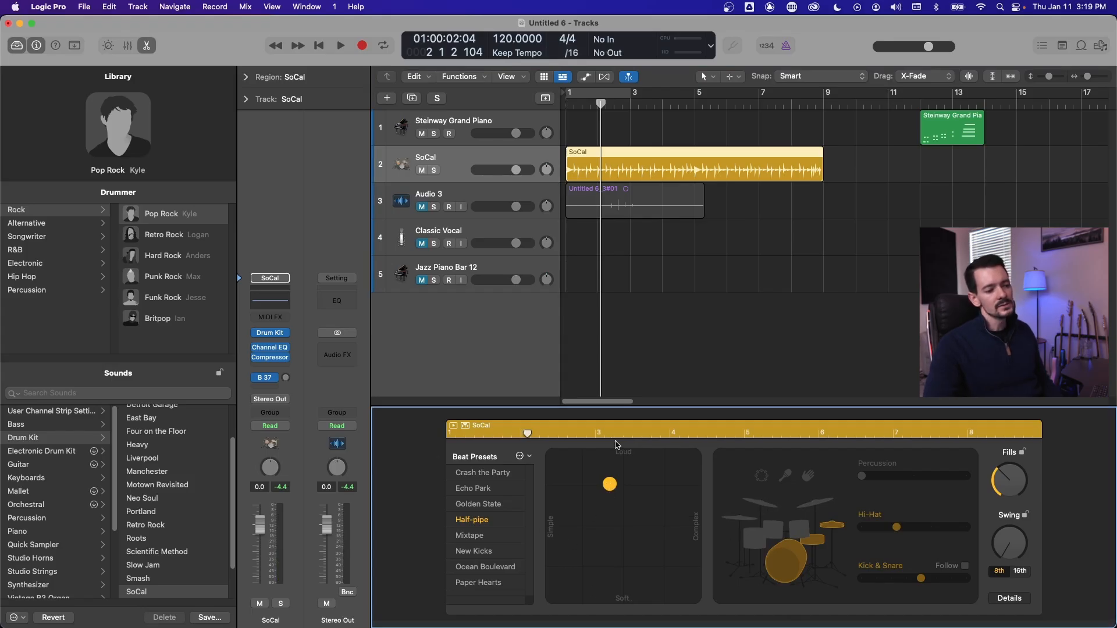
left_click_drag(607, 490, 615, 462)
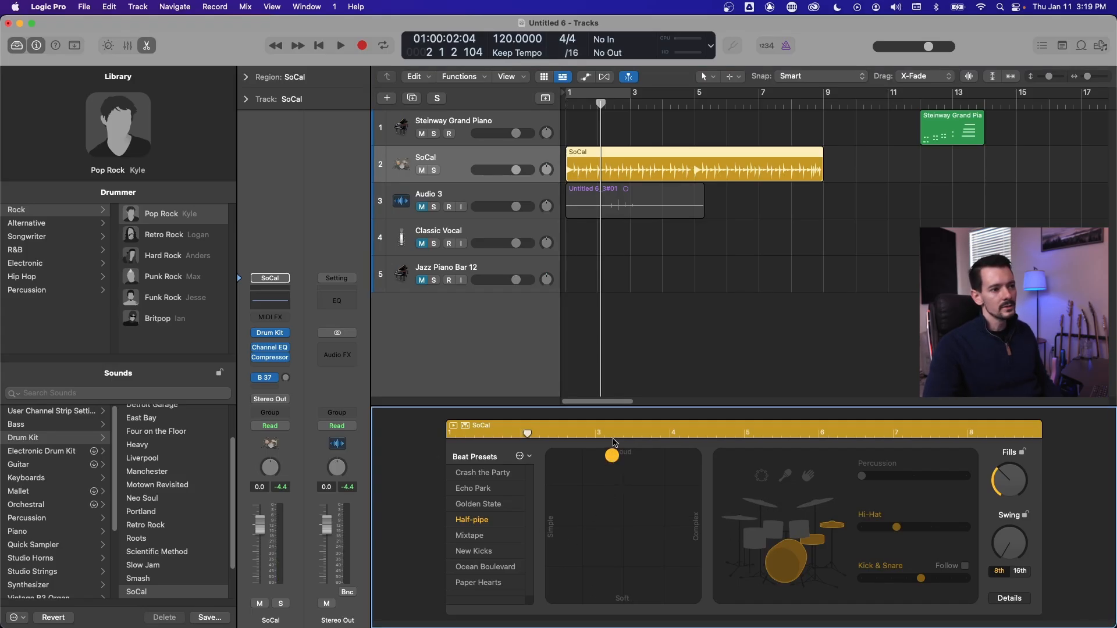
left_click_drag(610, 459, 615, 553)
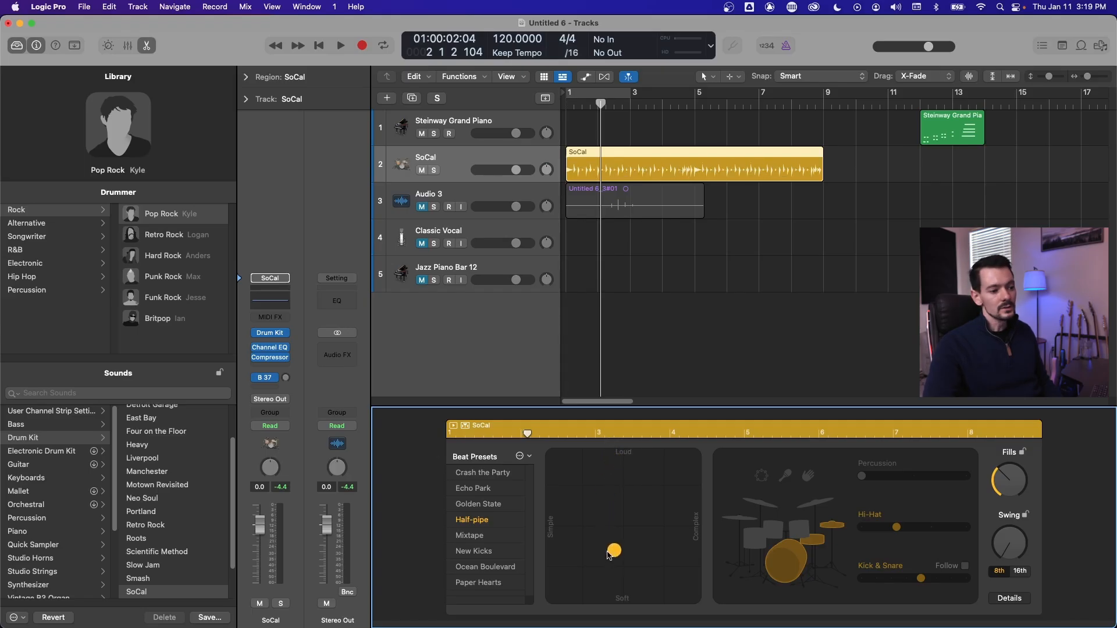
left_click_drag(617, 553, 553, 533)
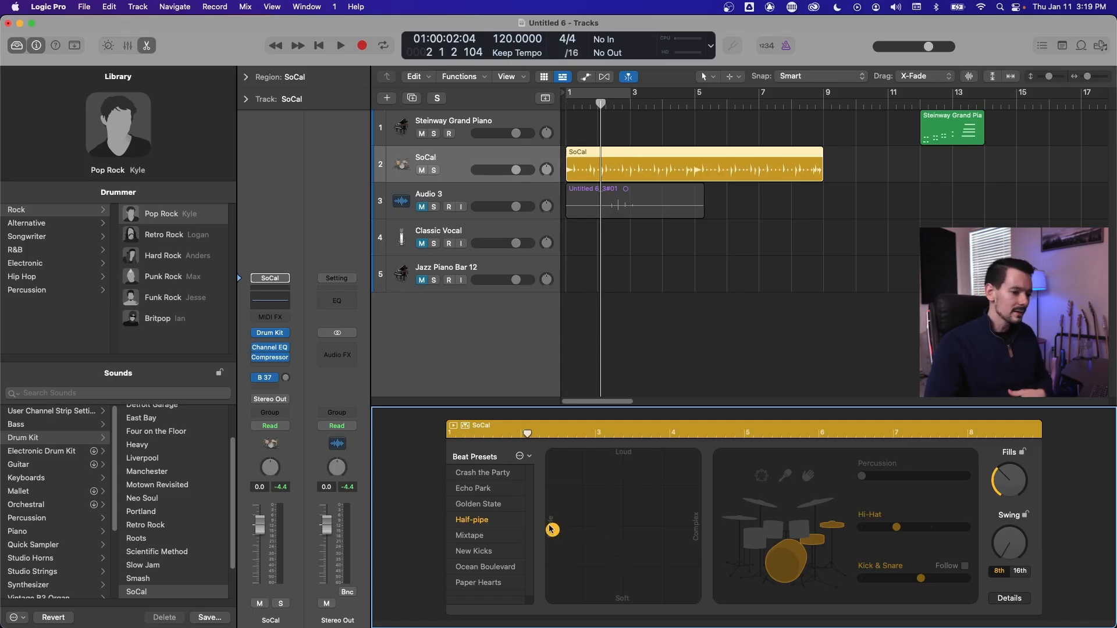
left_click_drag(552, 534, 749, 530)
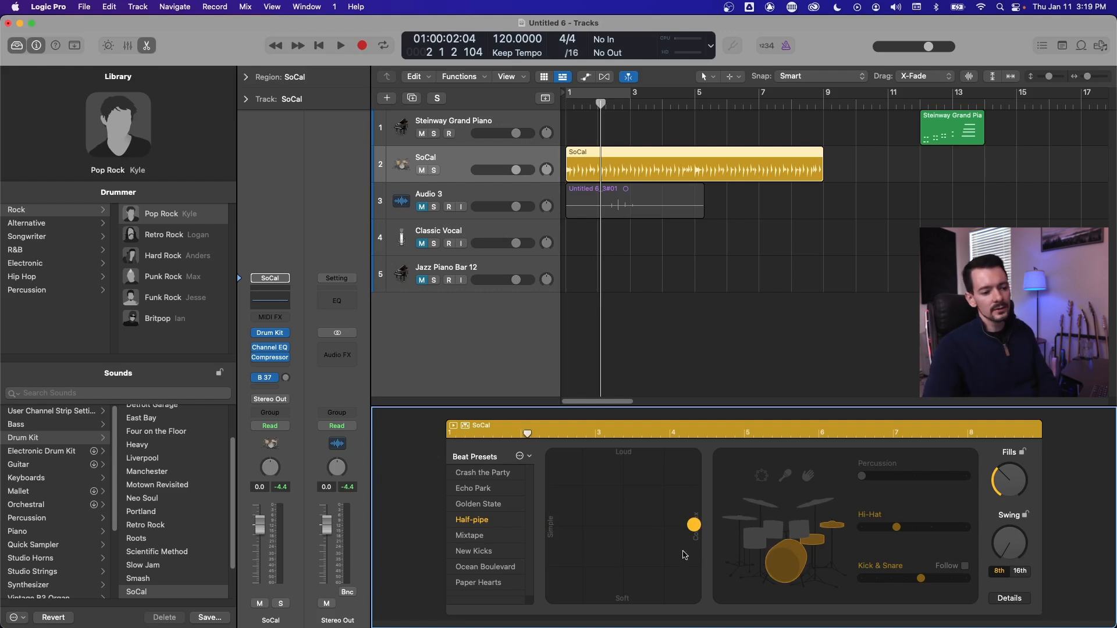
Toggle the drum kit's toms, hi-hat, snare and kick, and lower the Kick & Snare pattern by one position
left_click(802, 531)
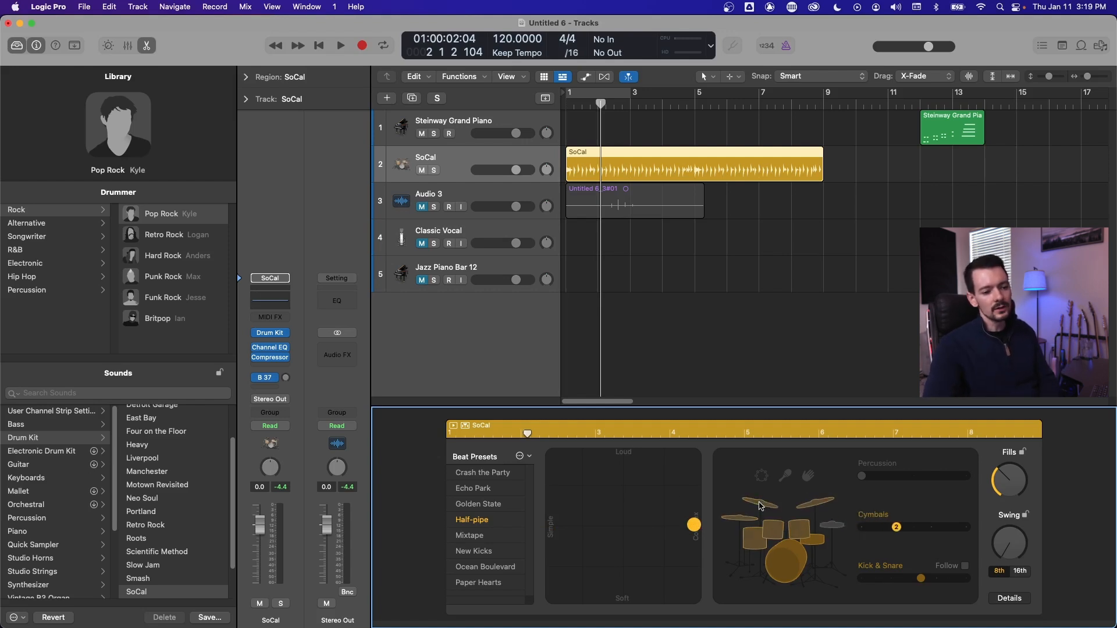
left_click(831, 525)
left_click(817, 546)
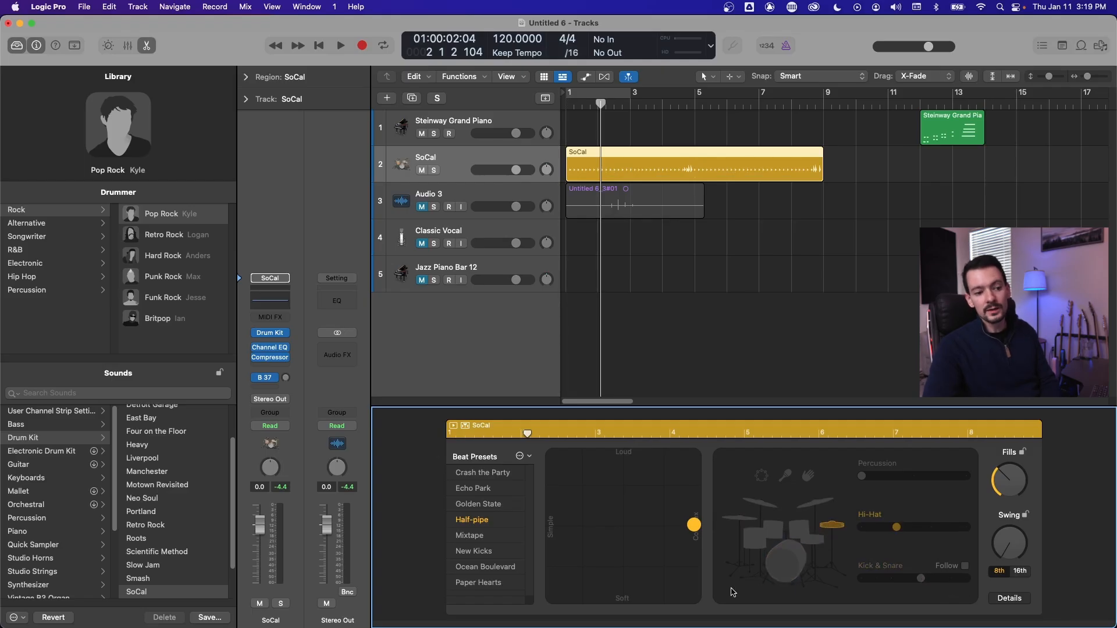
left_click(791, 573)
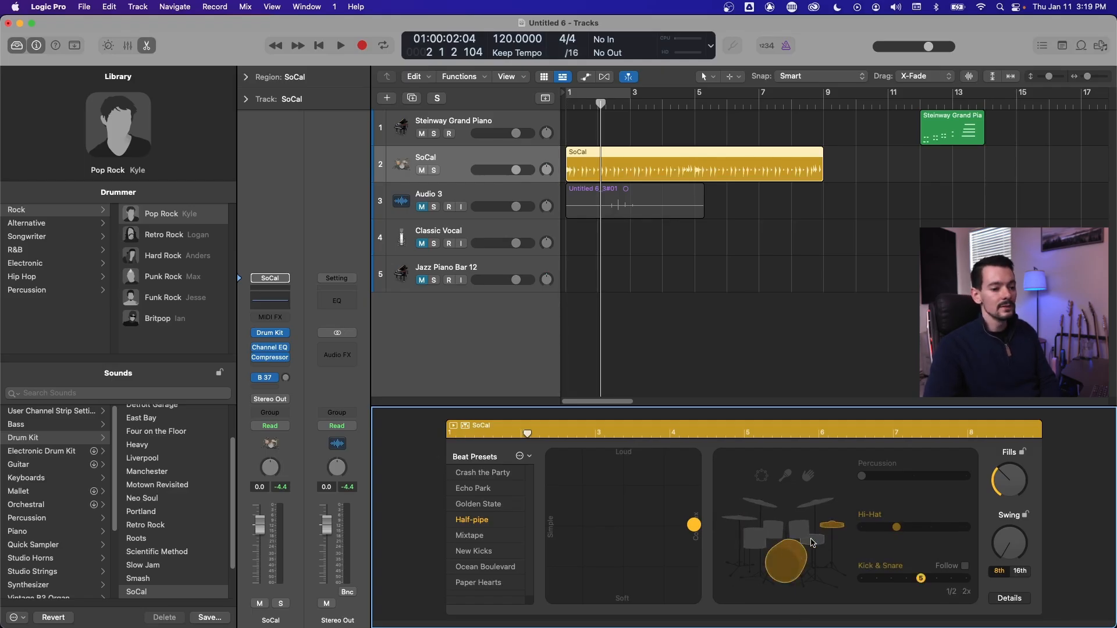
mouse_move(919, 581)
left_mouse_down()
mouse_move(863, 582)
mouse_move(966, 582)
mouse_move(954, 592)
mouse_move(892, 581)
mouse_move(959, 581)
mouse_move(876, 582)
mouse_move(901, 586)
left_mouse_up()
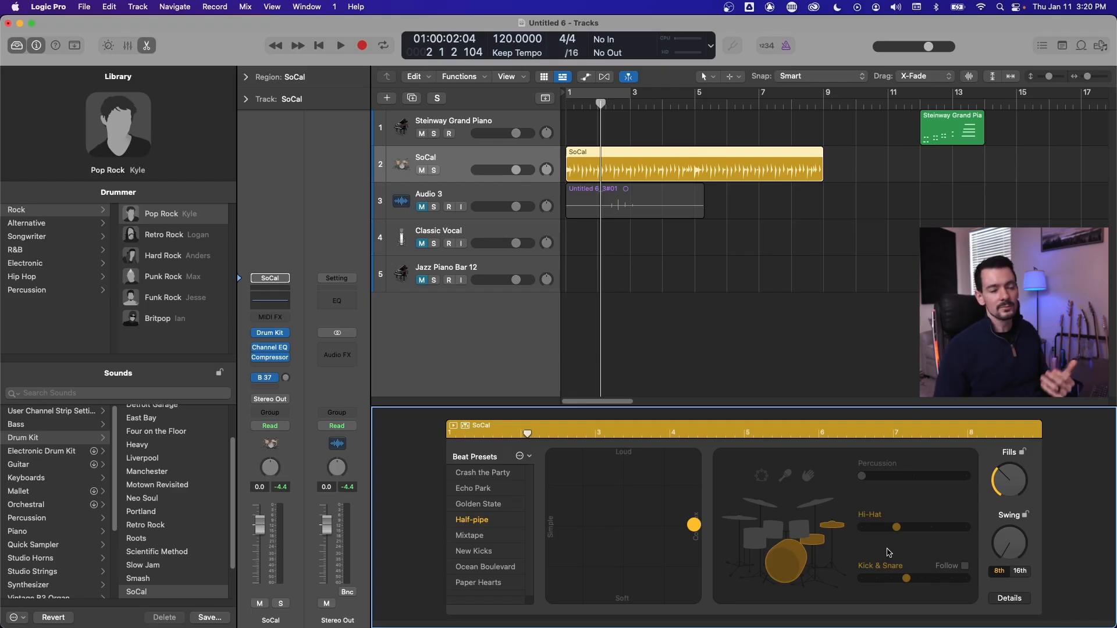
mouse_move(888, 529)
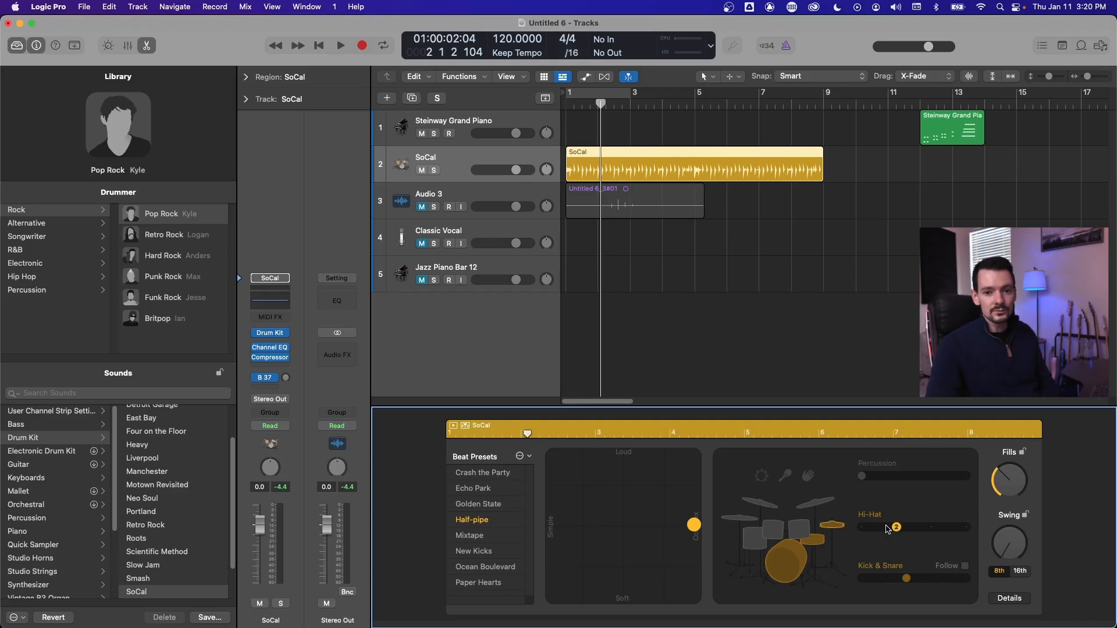
Hide the Drummer editor and the Library to enlarge the tracks area
key("e")
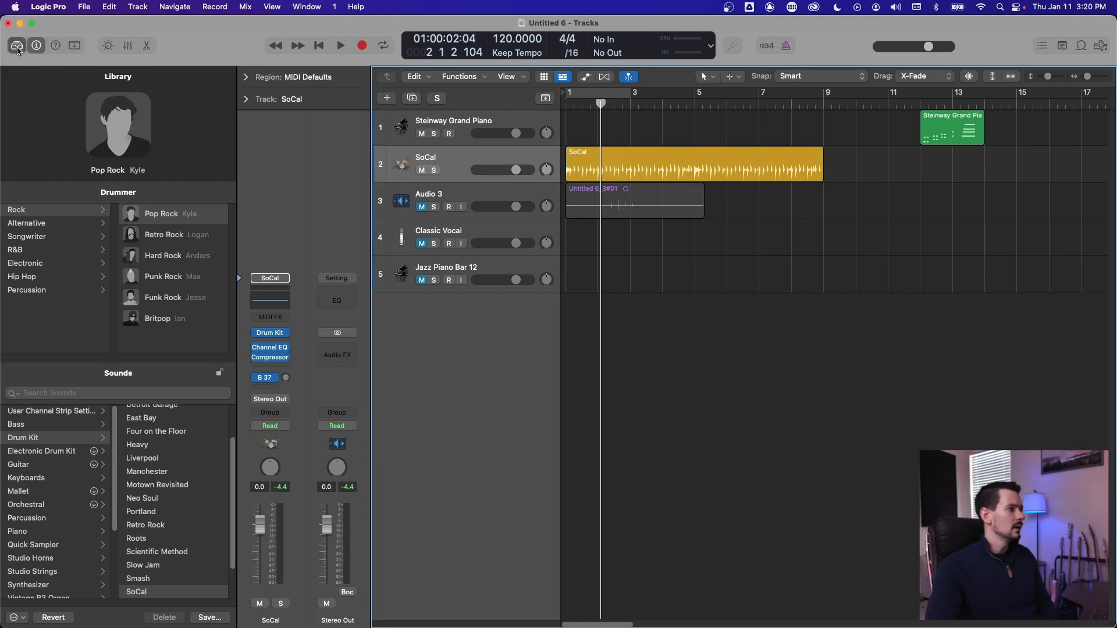
key("y")
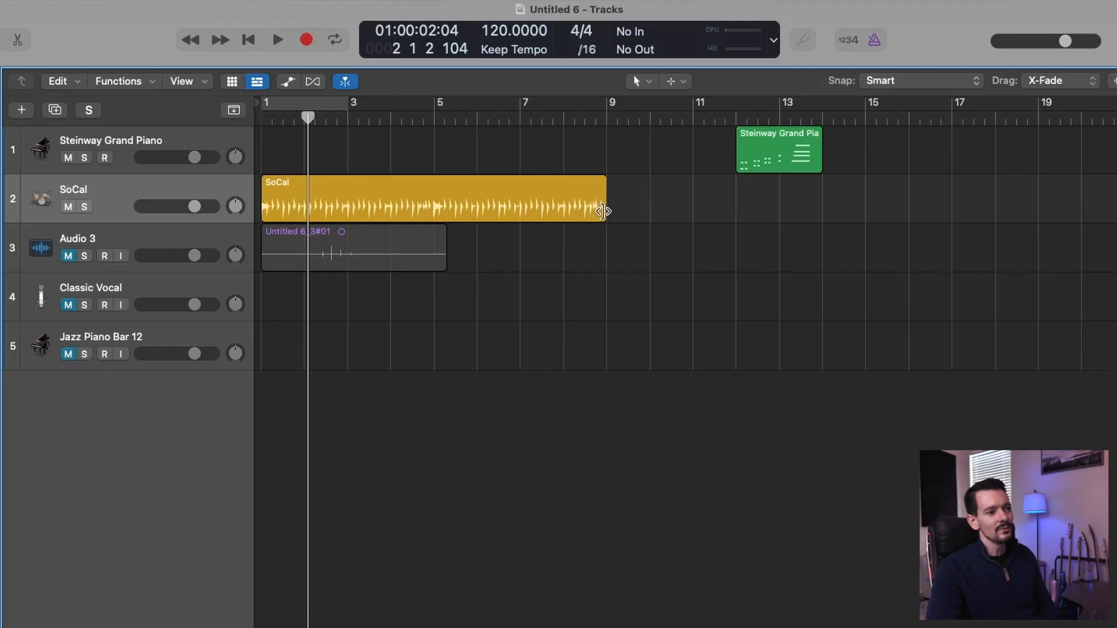
Loop the SoCal region out to bar 17, and pull the loop back to the region's end at bar 9
mouse_move(603, 211)
left_mouse_down()
mouse_move(877, 230)
mouse_move(878, 212)
mouse_move(446, 205)
mouse_move(716, 210)
mouse_move(596, 209)
mouse_move(607, 209)
left_mouse_up()
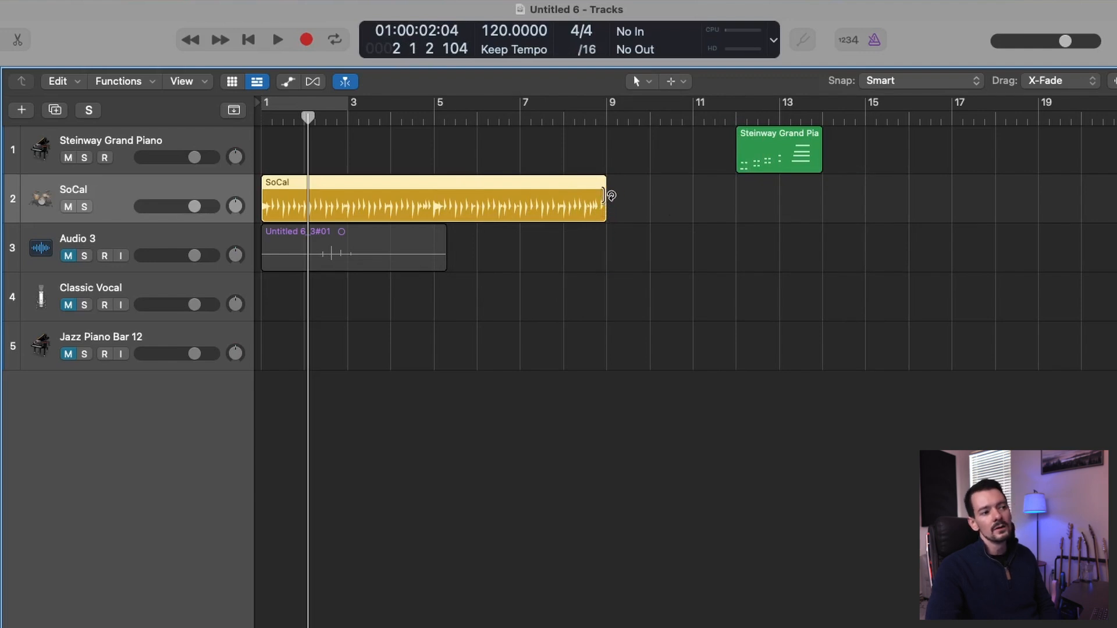
left_click_drag(610, 193, 953, 200)
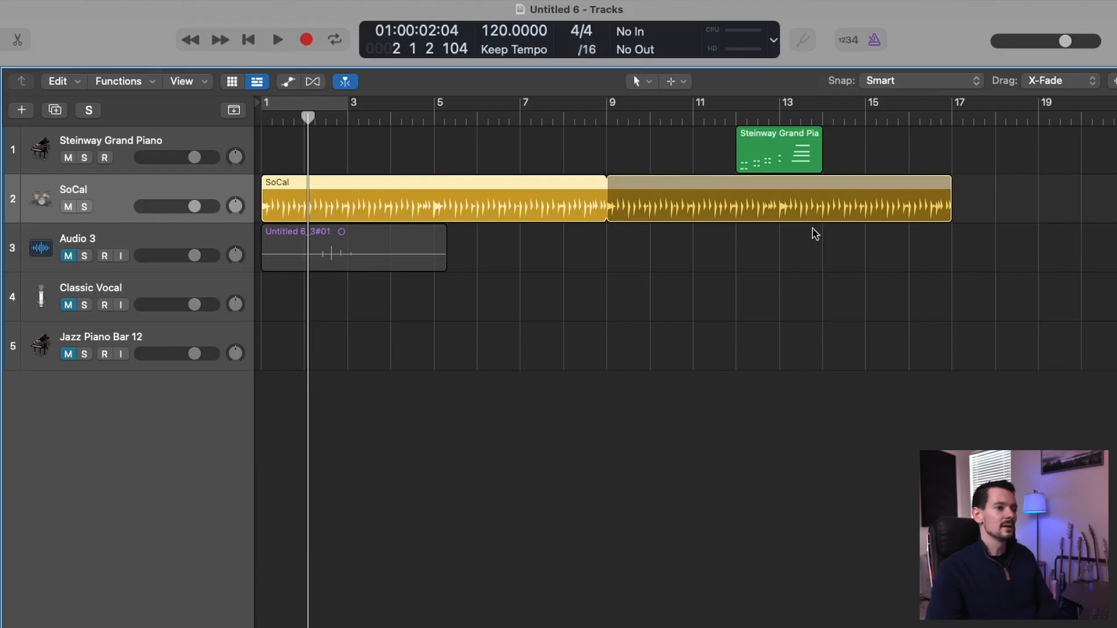
left_click_drag(954, 203, 607, 203)
Test the end edges of the Audio 3 and Steinway Grand Piano regions, and extend the Steinway region's start about one beat before bar 12
mouse_move(449, 239)
left_mouse_down()
mouse_move(843, 241)
mouse_move(446, 244)
left_mouse_up()
mouse_move(822, 139)
left_mouse_down()
mouse_move(1001, 142)
mouse_move(824, 143)
left_mouse_up()
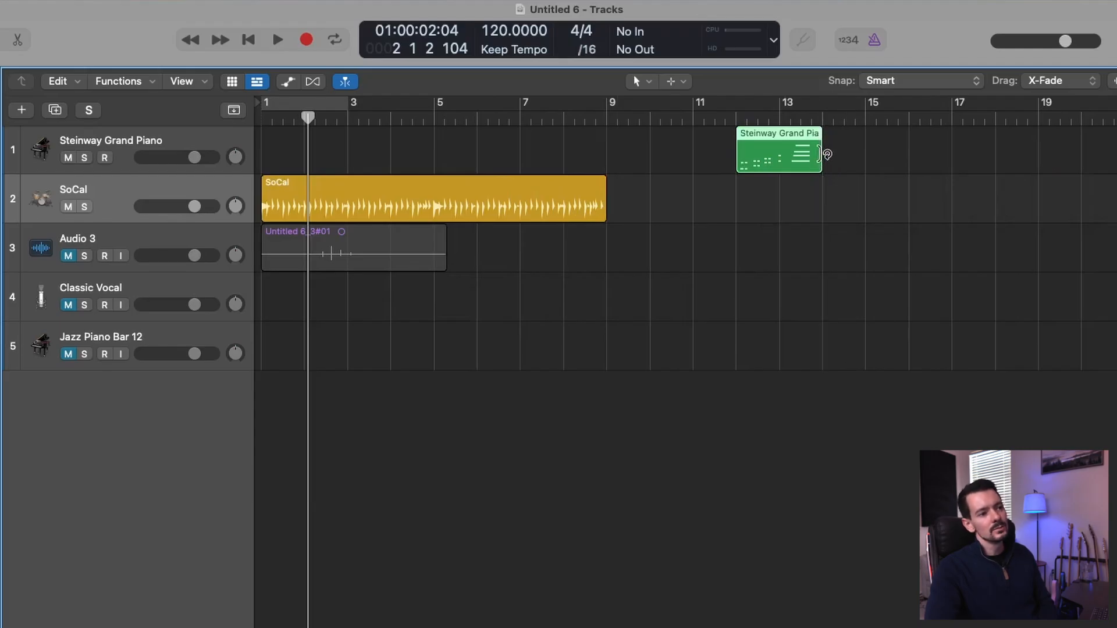
left_click_drag(820, 162, 820, 162)
mouse_move(739, 165)
left_mouse_down()
mouse_move(673, 165)
mouse_move(736, 159)
mouse_move(726, 160)
left_mouse_up()
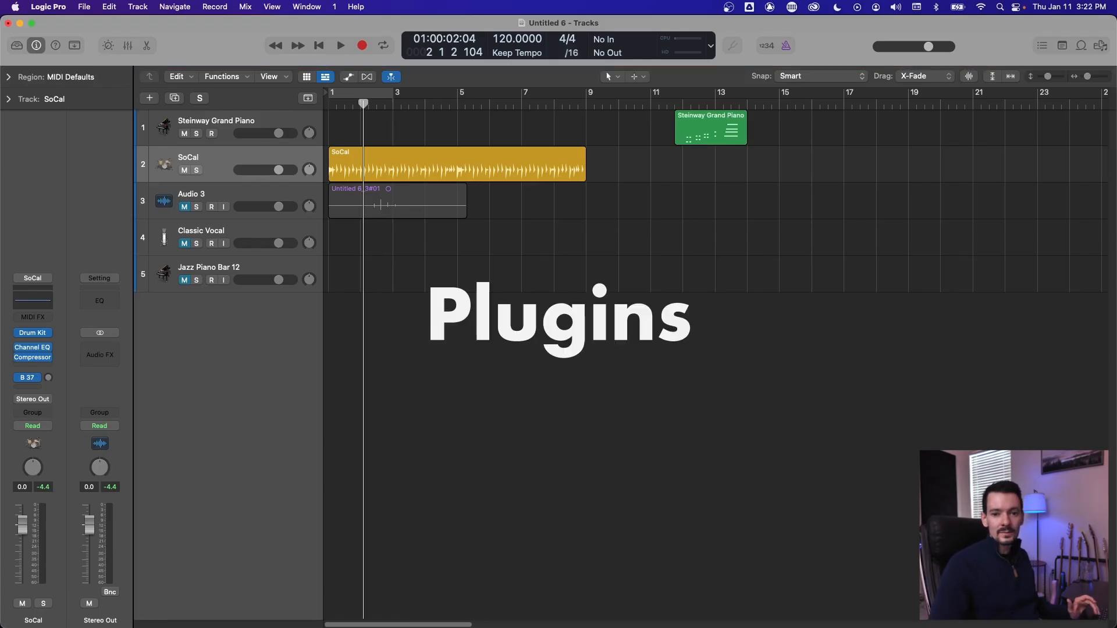
Show the Mixer and bring its channel strips' EQ, Input and Audio FX slots into view
key("x")
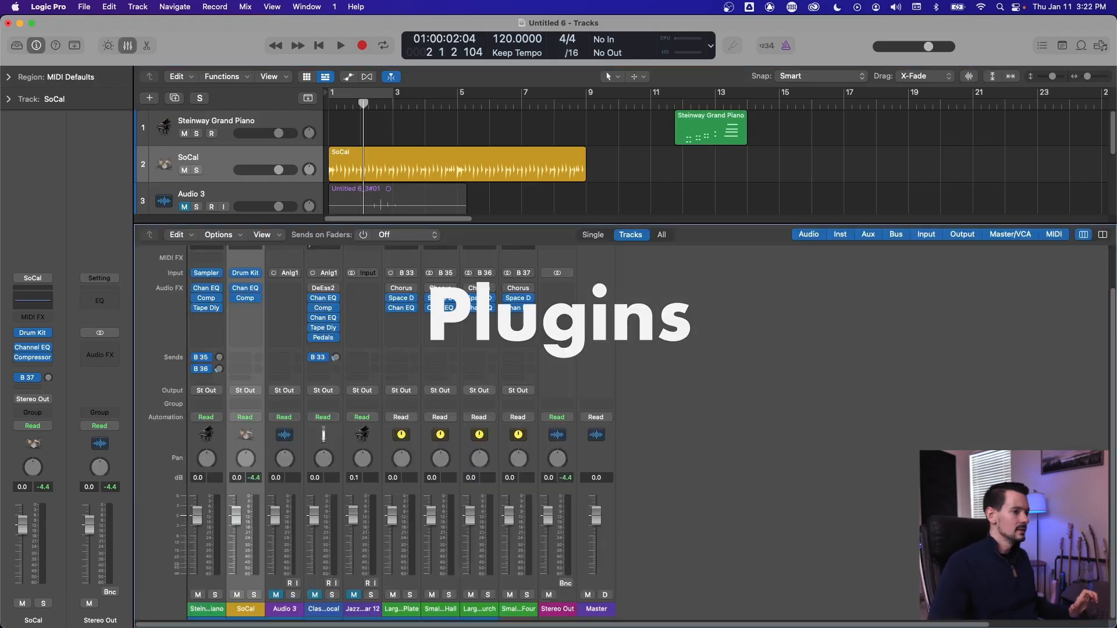
scroll(721, 320, "up", 2)
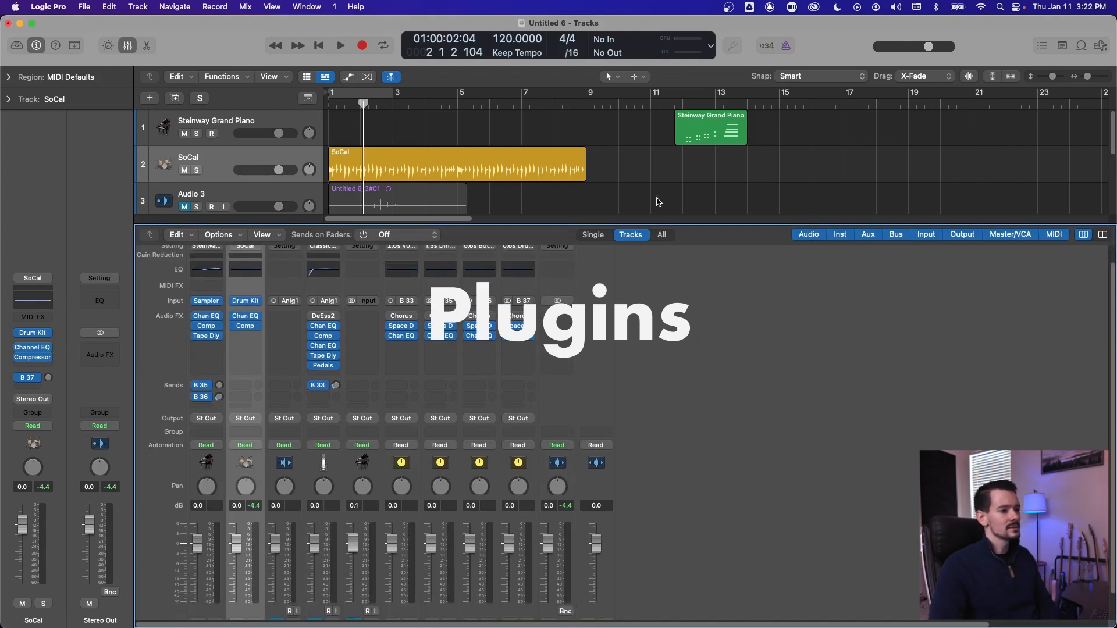
Hide the Mixer and delete the Steinway Grand Piano, SoCal, Classic Vocal and Jazz Piano Bar 12 tracks together with their regions
left_click_drag(578, 223, 582, 172)
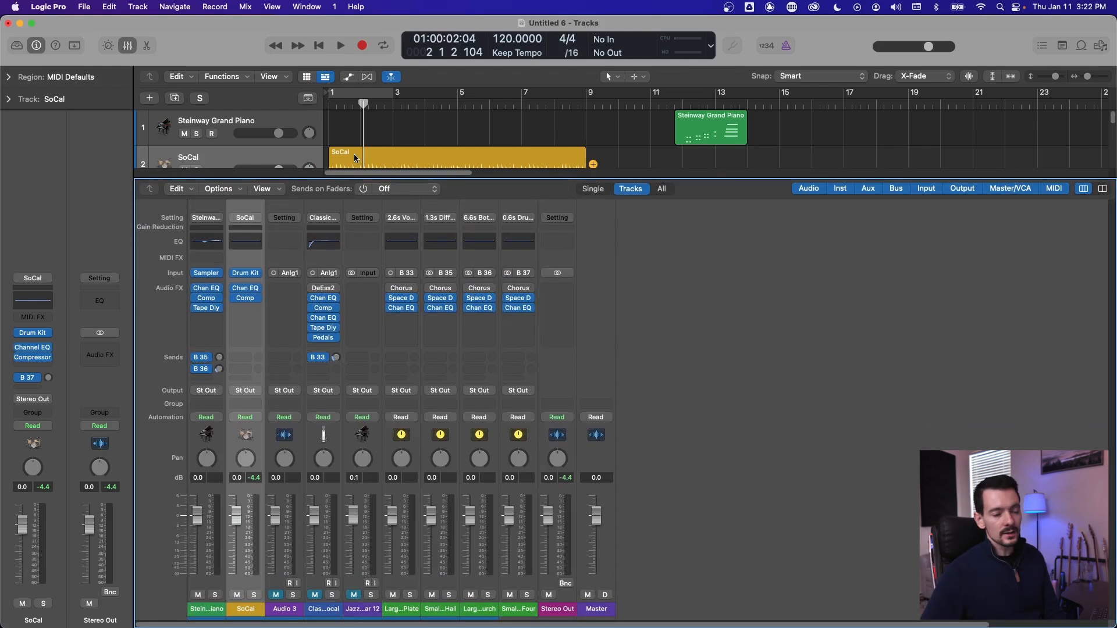
left_click(127, 48)
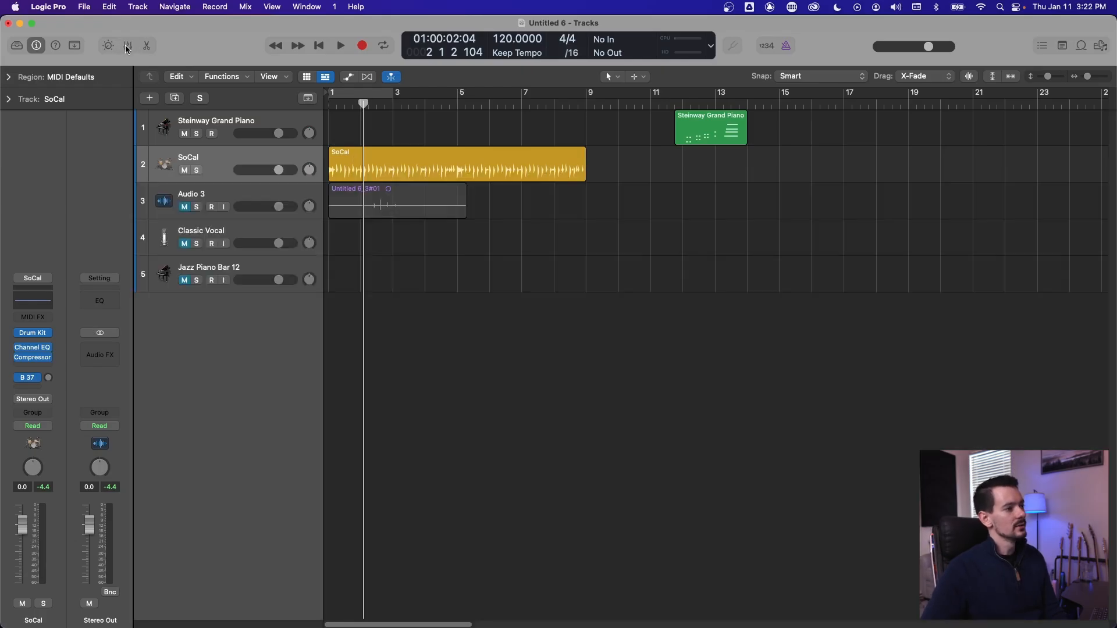
left_click(259, 227)
left_click(251, 263, "shift")
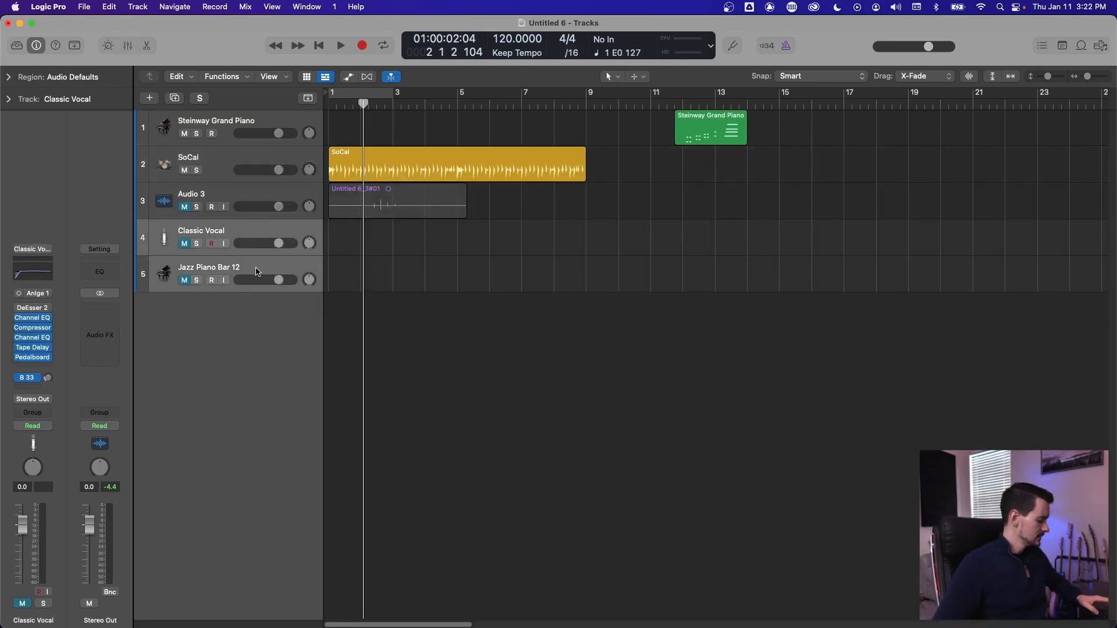
left_click(252, 163)
left_click(262, 122, "shift")
right_click(281, 119)
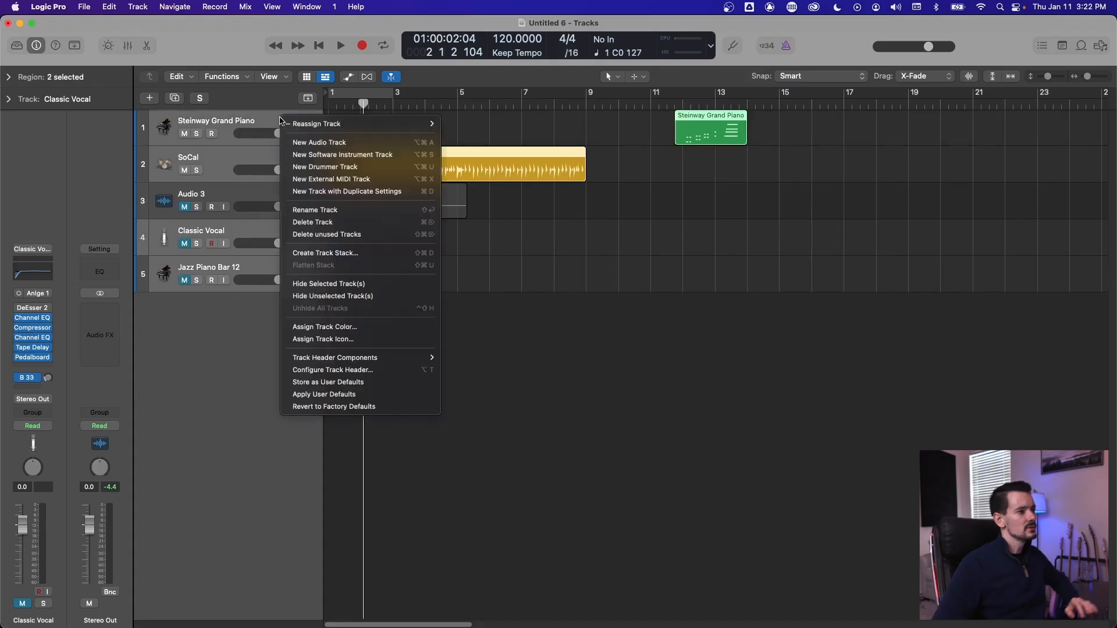
left_click(327, 222)
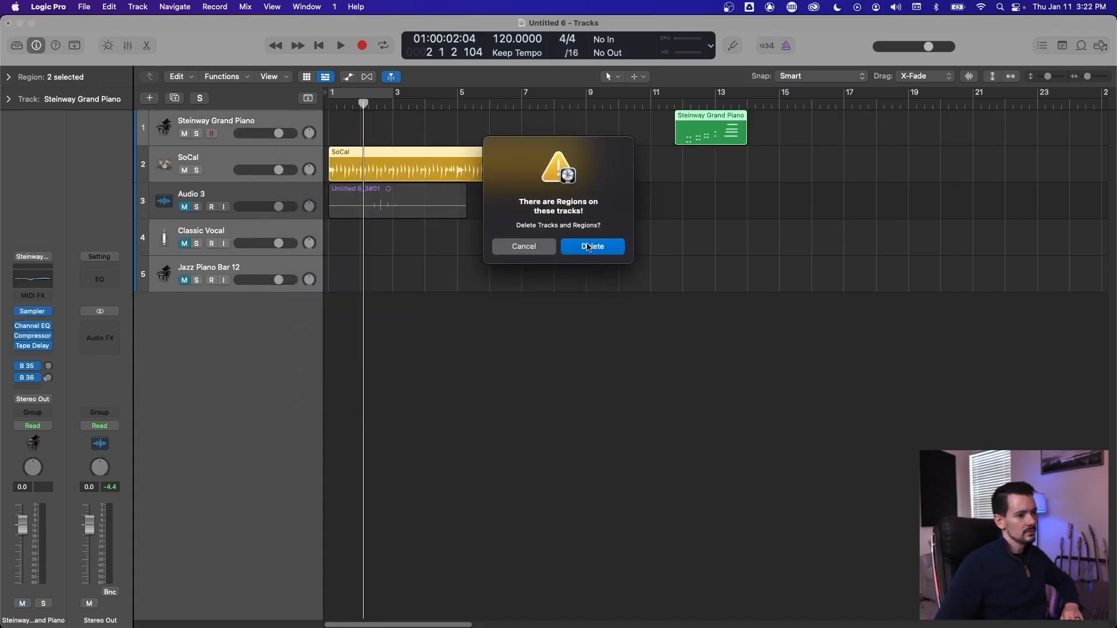
left_click(601, 245)
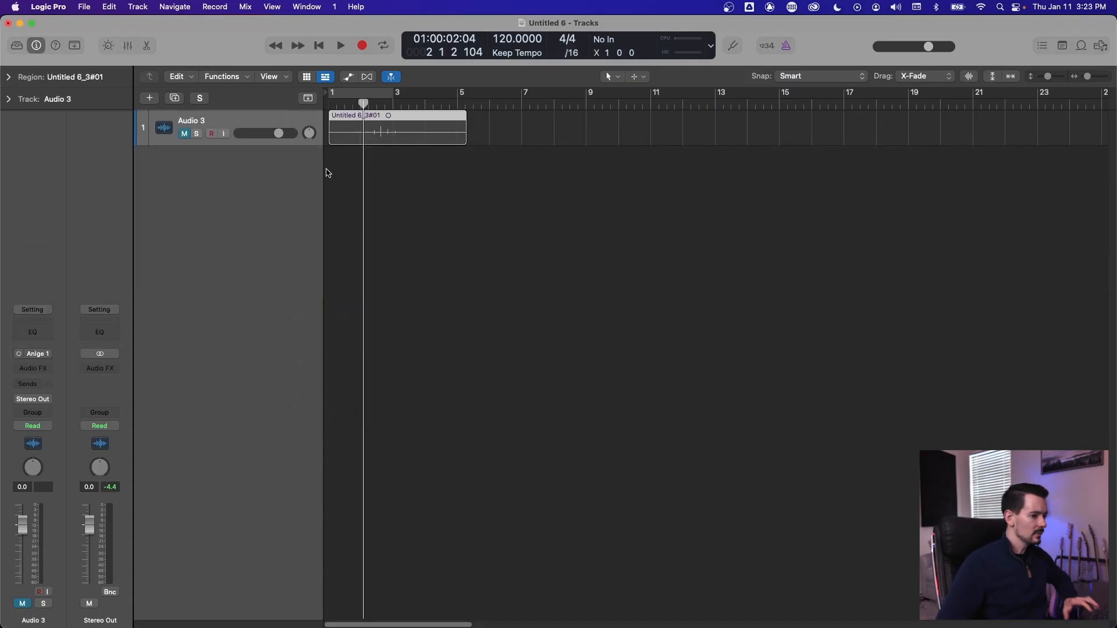
Unmute the Audio 3 track and play its region briefly from about bar 2 with the Mixer hidden
key("x")
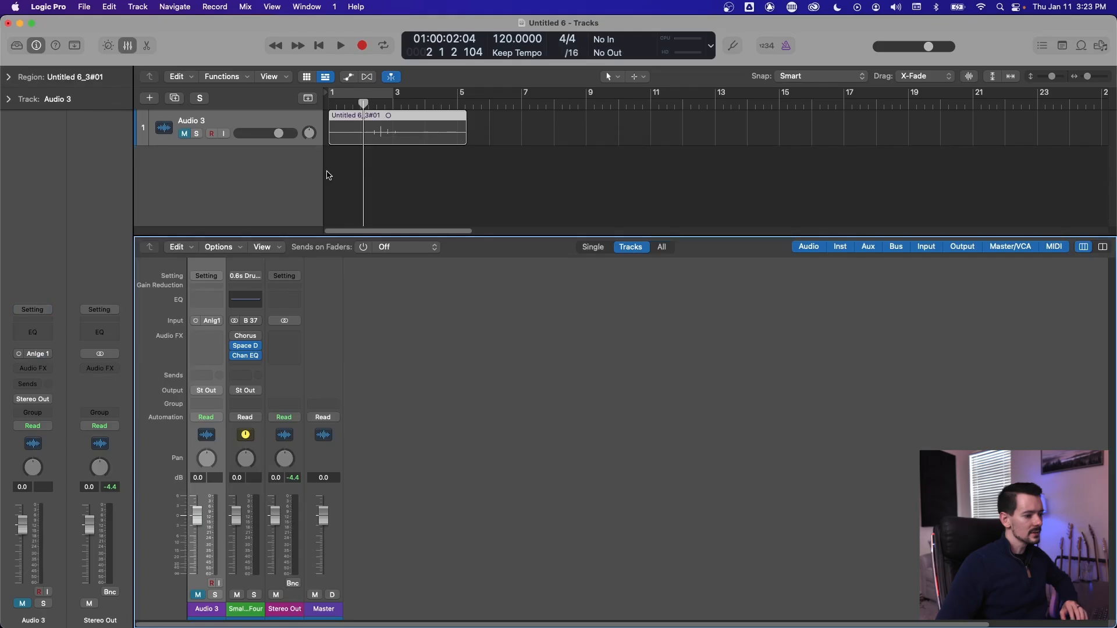
left_click(260, 446)
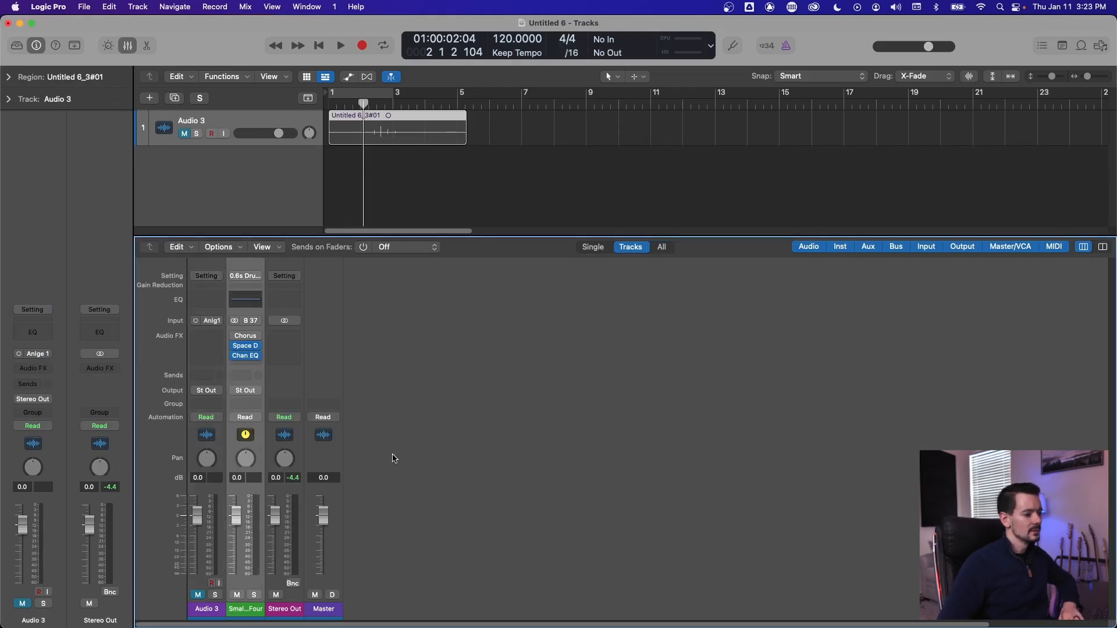
key("x")
mouse_move(363, 112)
left_mouse_down()
mouse_move(381, 112)
mouse_move(367, 112)
left_mouse_up()
key("space")
key("space")
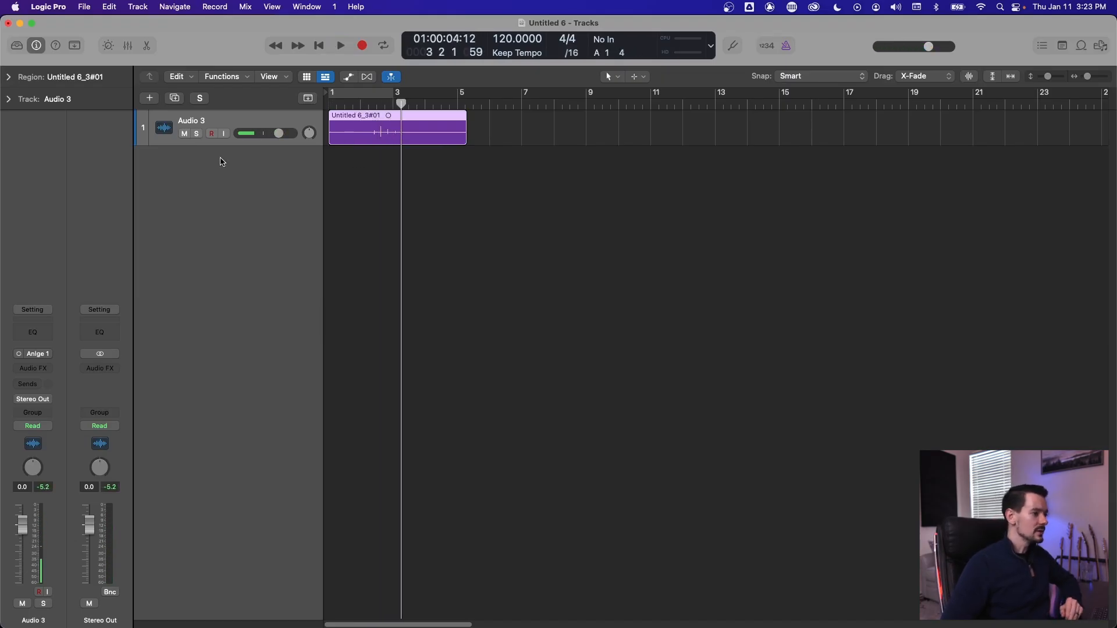
Add a Channel EQ to Audio 3 with a 47.6 Hz low cut, -5.6 dB at 540 Hz and a +5.5 dB high shelf at 6750 Hz
key("x")
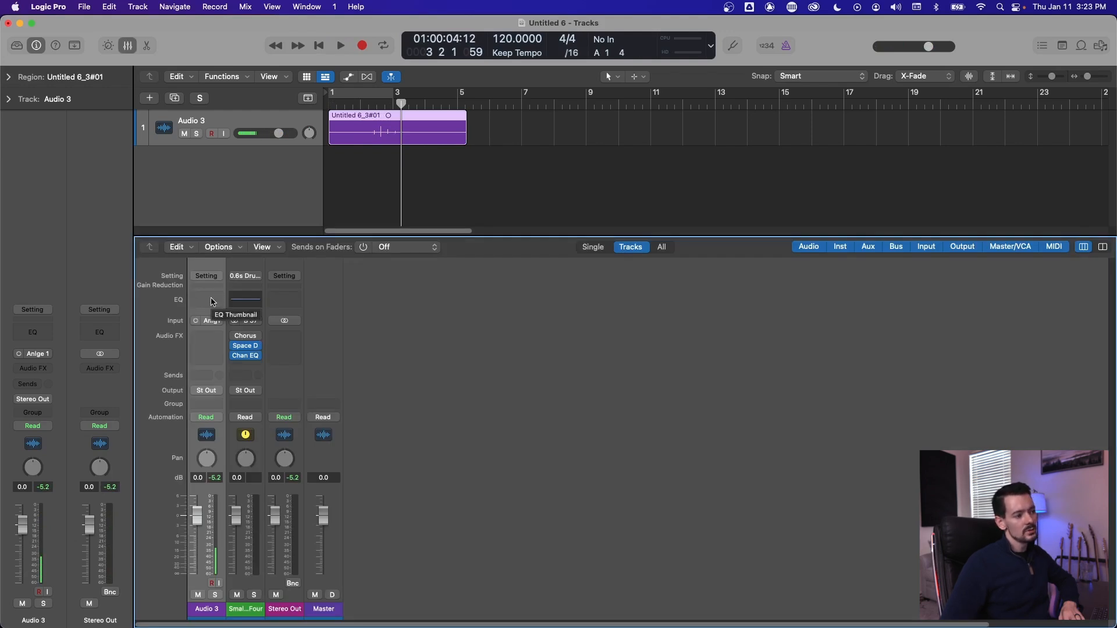
left_click(212, 301)
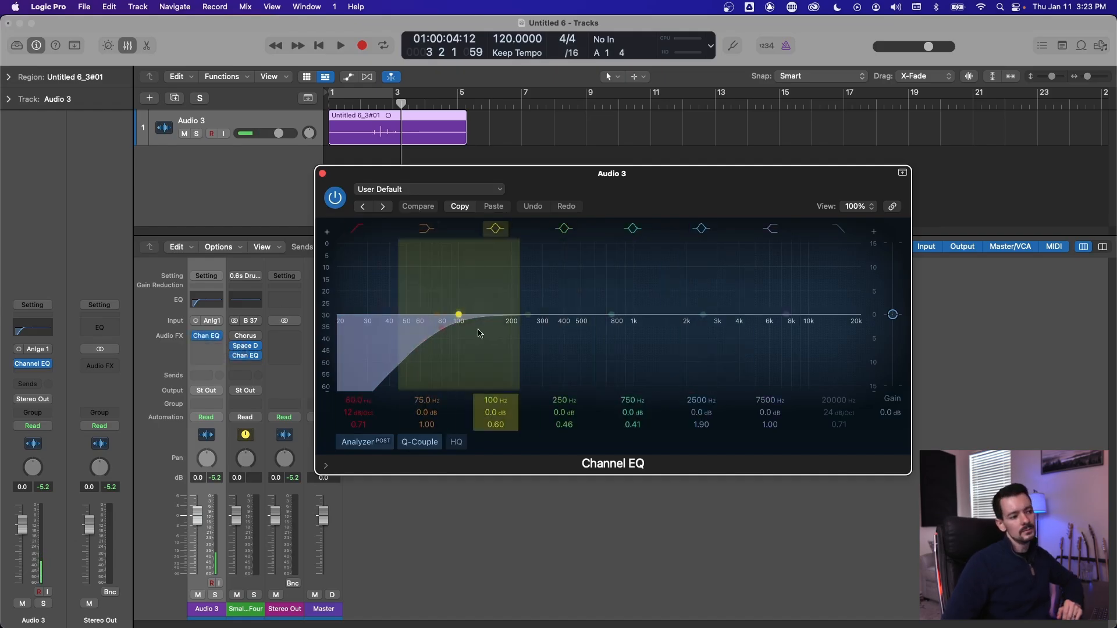
left_click_drag(442, 316, 403, 330)
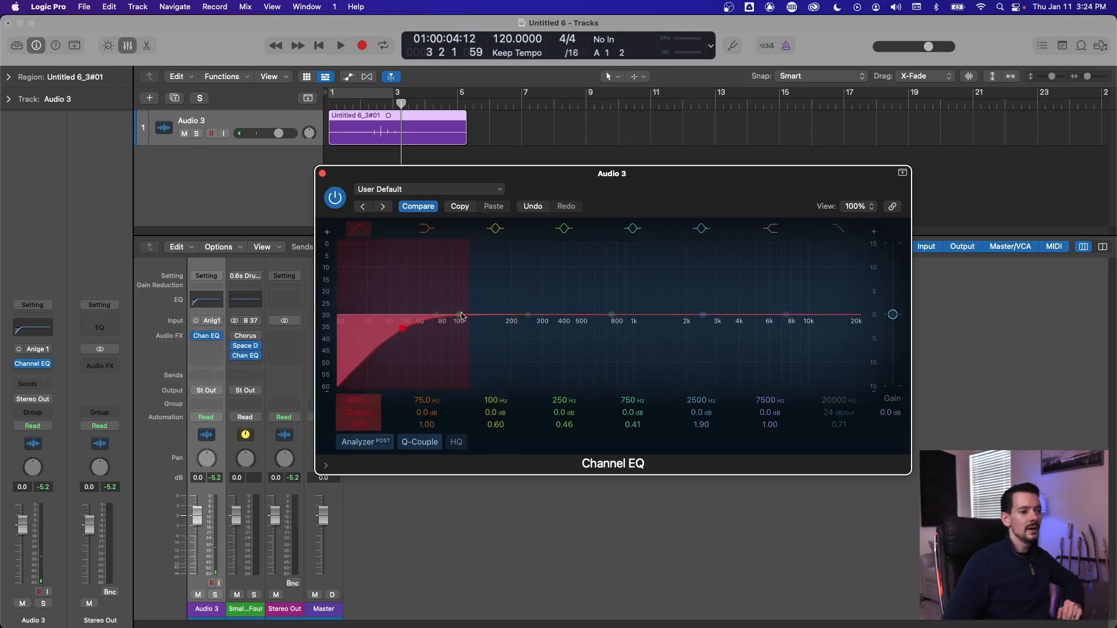
left_click_drag(638, 311, 588, 342)
left_click_drag(788, 317, 808, 292)
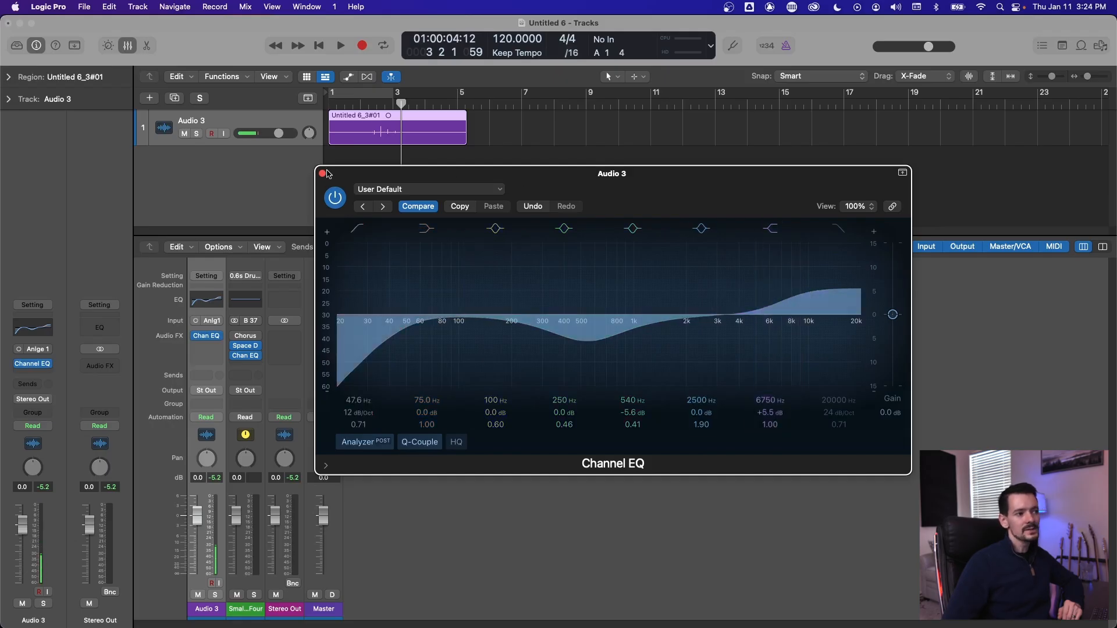
Bypass and re-enable Audio 3's Channel EQ, and move it down one Audio FX slot and back
left_click(336, 206)
left_click(336, 207)
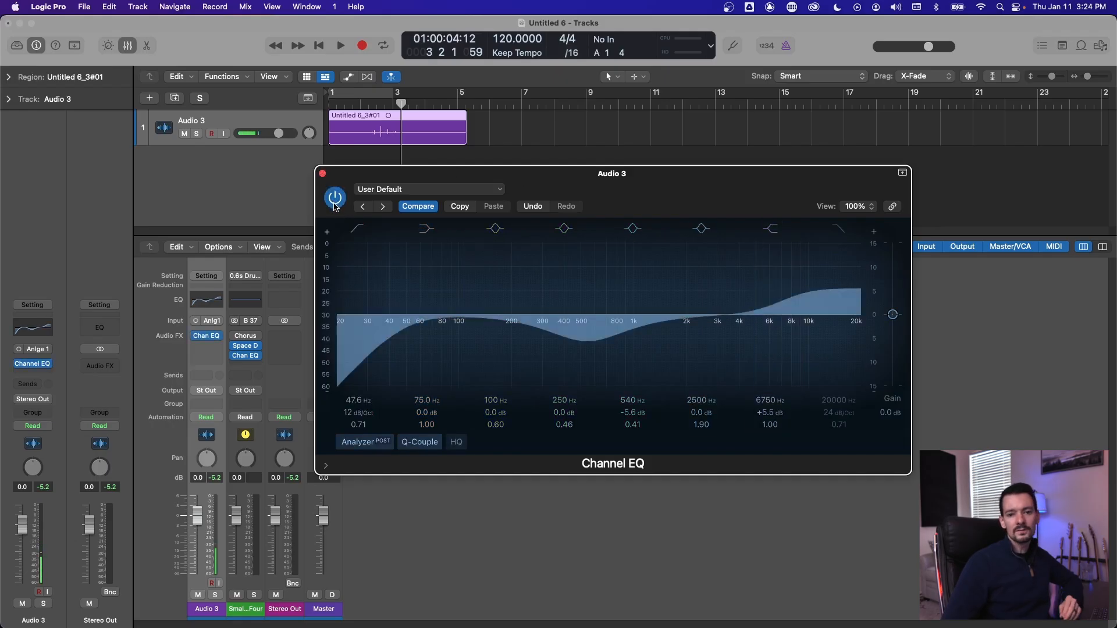
left_click(207, 340)
mouse_move(209, 340)
left_mouse_down()
mouse_move(211, 379)
mouse_move(209, 351)
left_mouse_up()
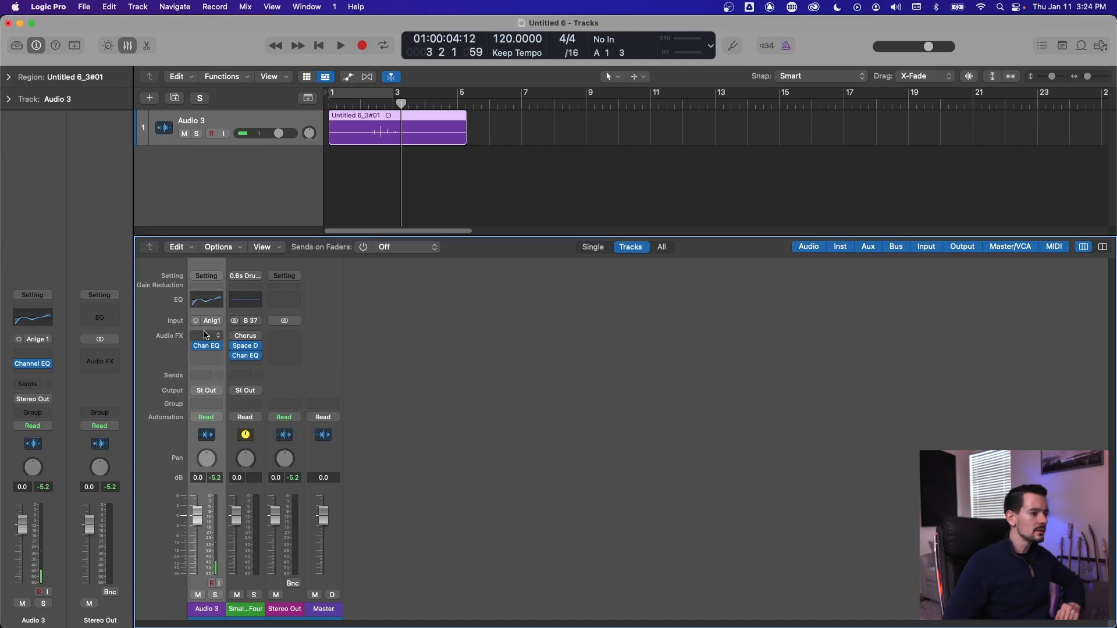
left_click_drag(207, 346, 206, 336)
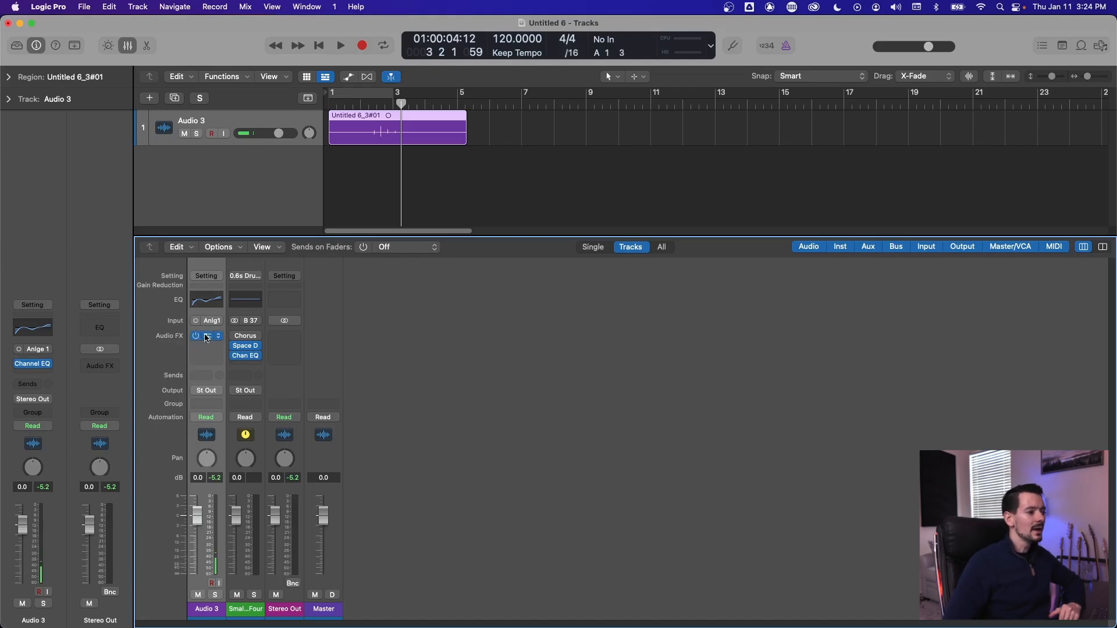
left_click(196, 337)
left_click(196, 337)
left_click(196, 337)
left_click(197, 338)
Browse the plug-in categories and the Audio Units manufacturers offered for Audio 3's Channel EQ slot
left_click(219, 338)
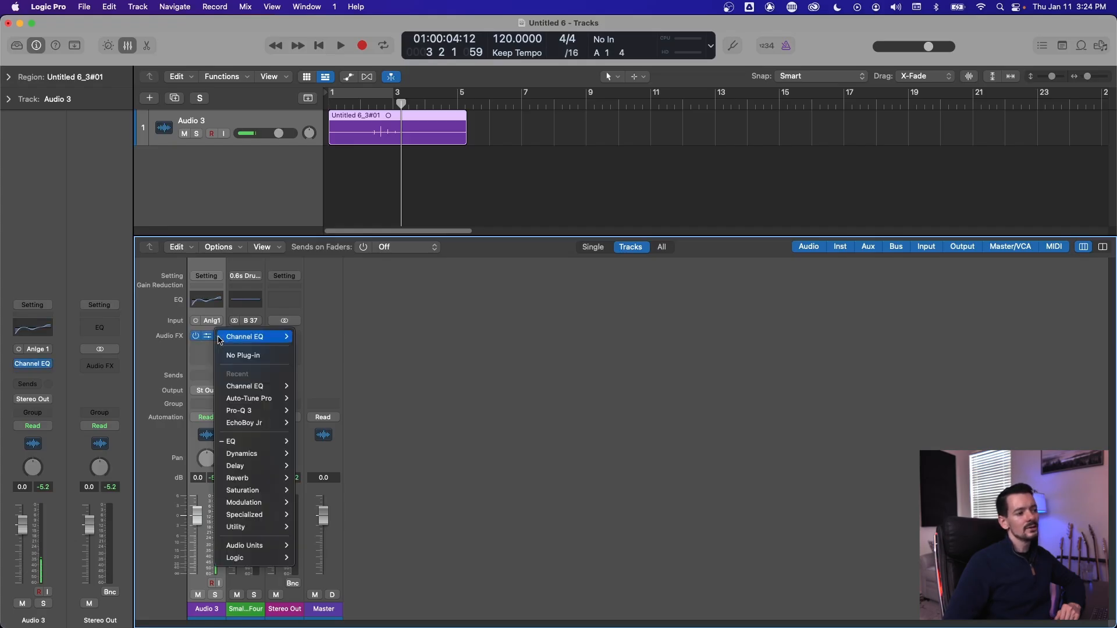
mouse_move(240, 442)
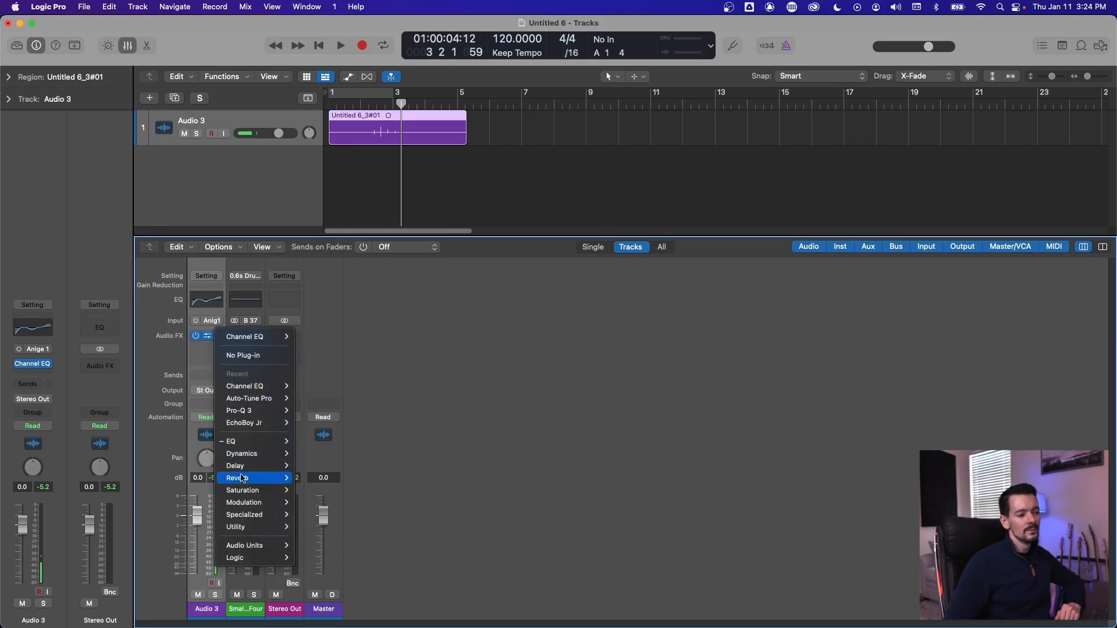
mouse_move(256, 544)
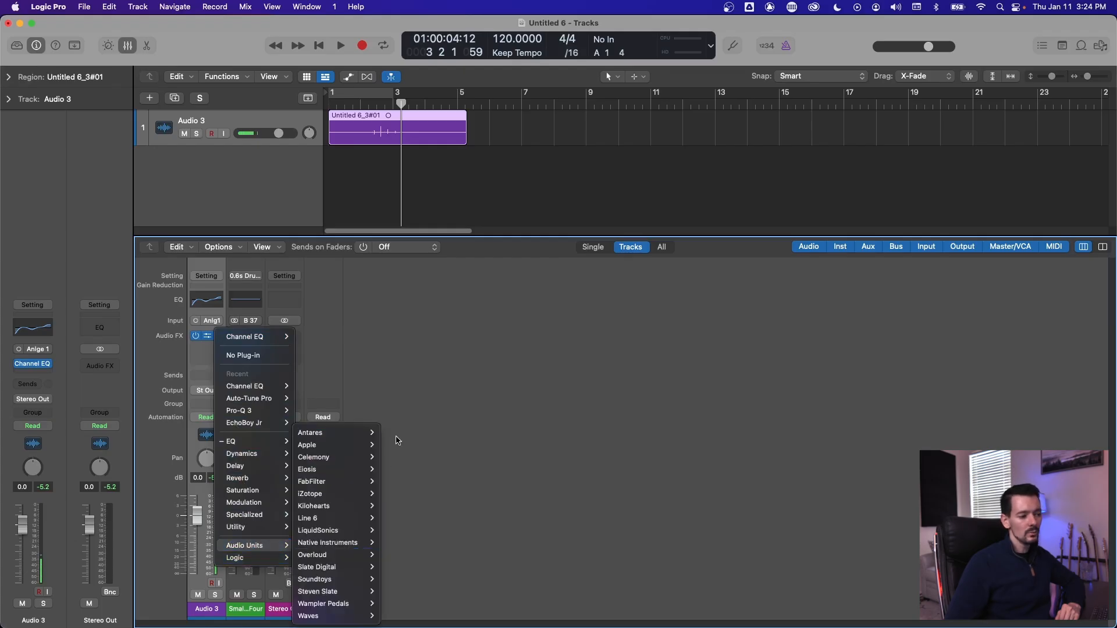
mouse_move(357, 463)
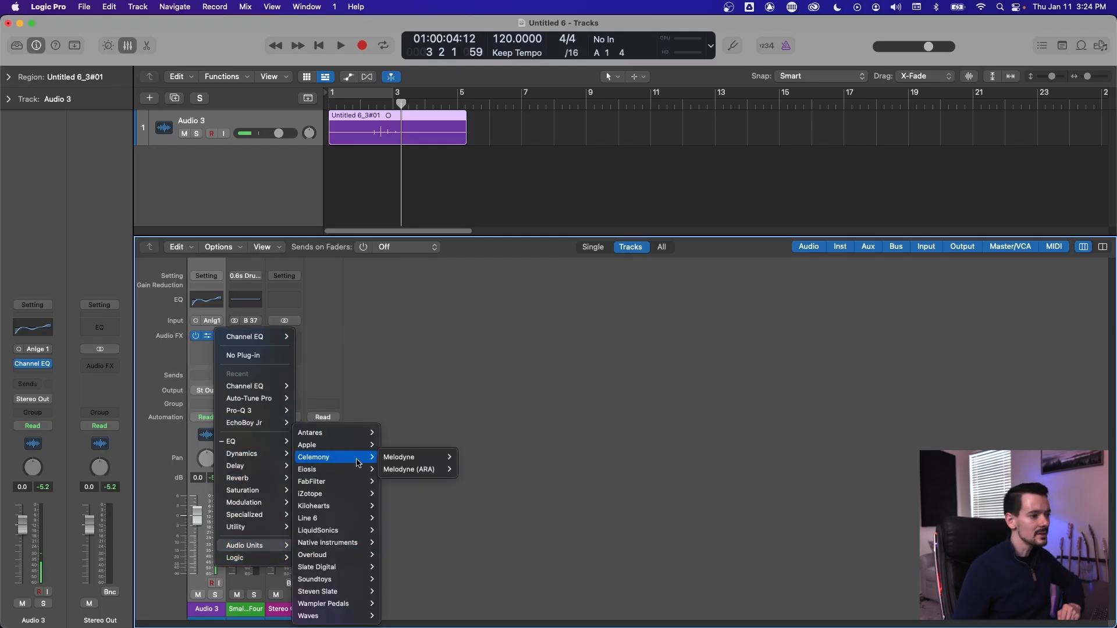
left_click(249, 314)
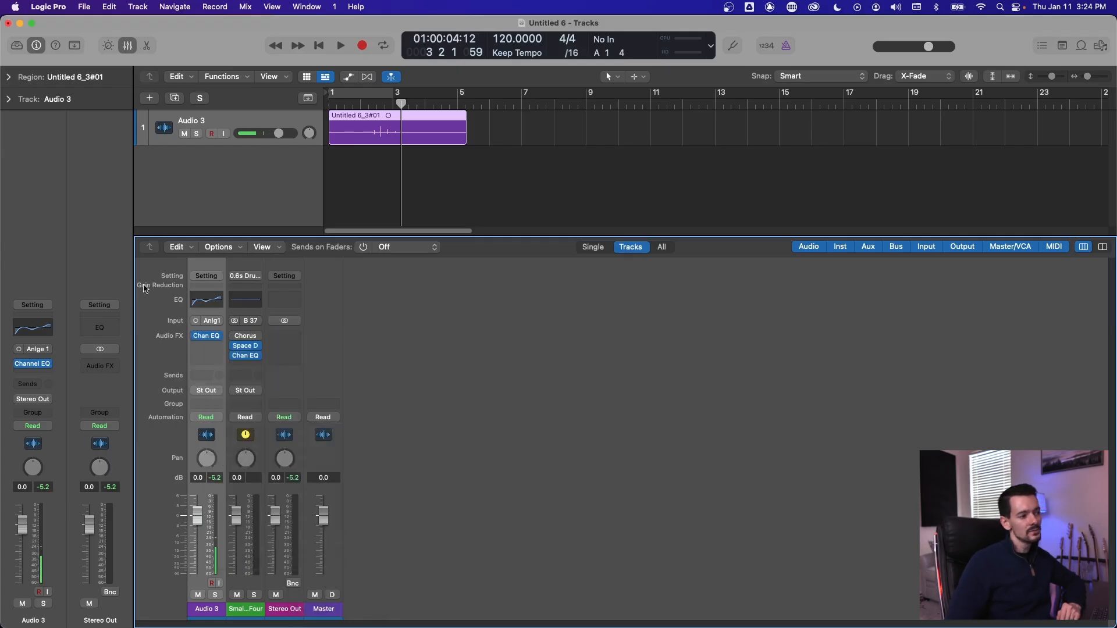
Add a Compressor below the Channel EQ on Audio 3, and open and bypass it
left_click(211, 287)
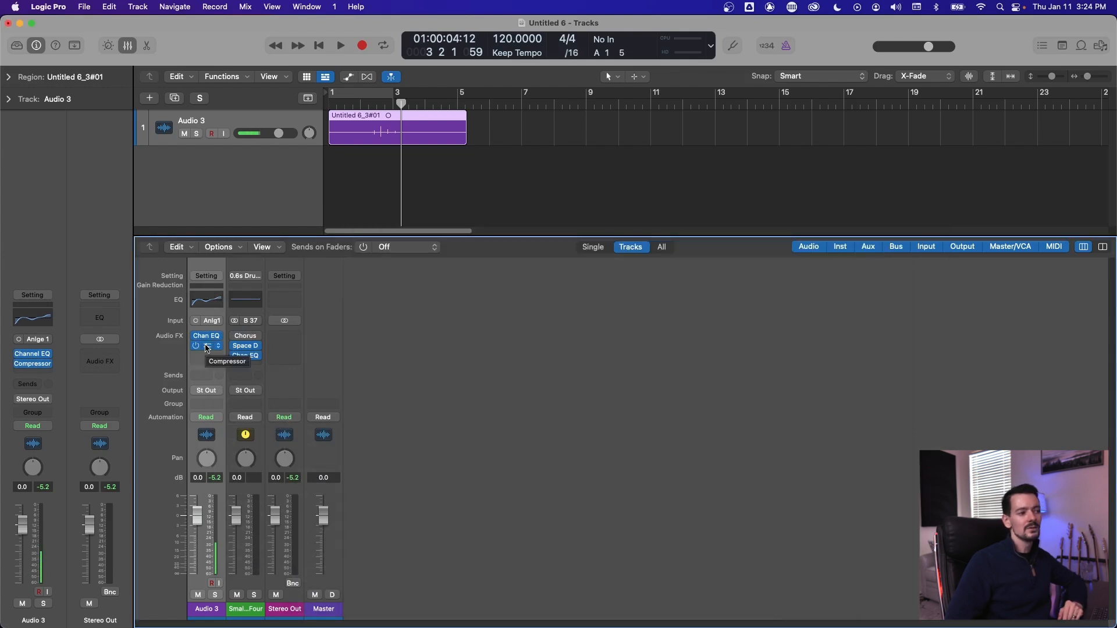
left_click(207, 348)
left_click(207, 348)
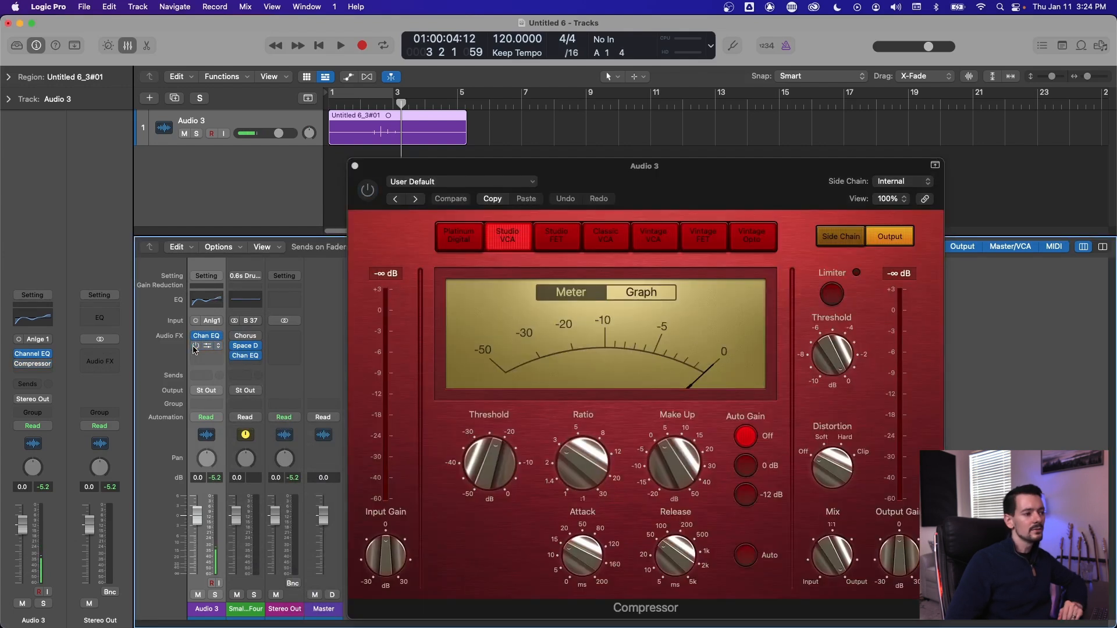
Remove the Compressor from Audio 3's Audio FX slot, and undo its removal
left_click(219, 346)
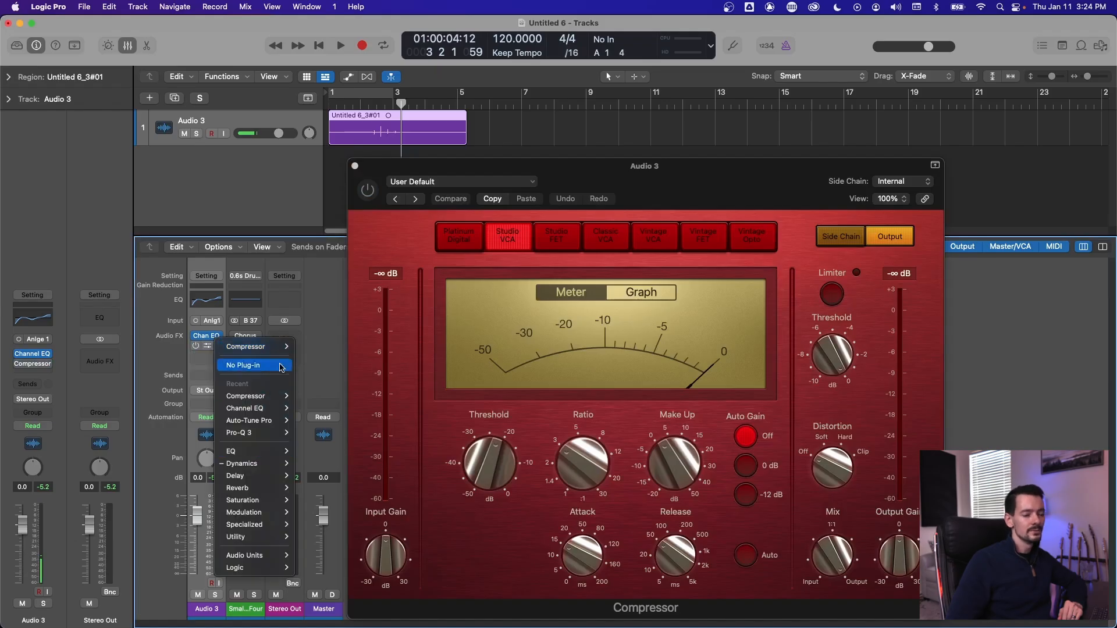
left_click(243, 365)
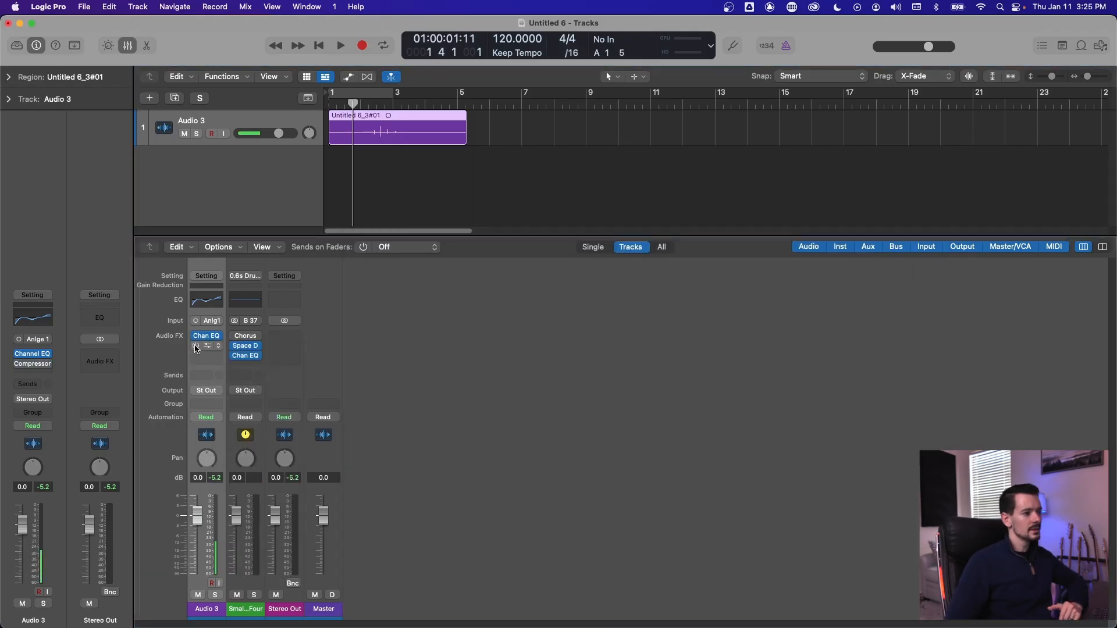
key("super+z")
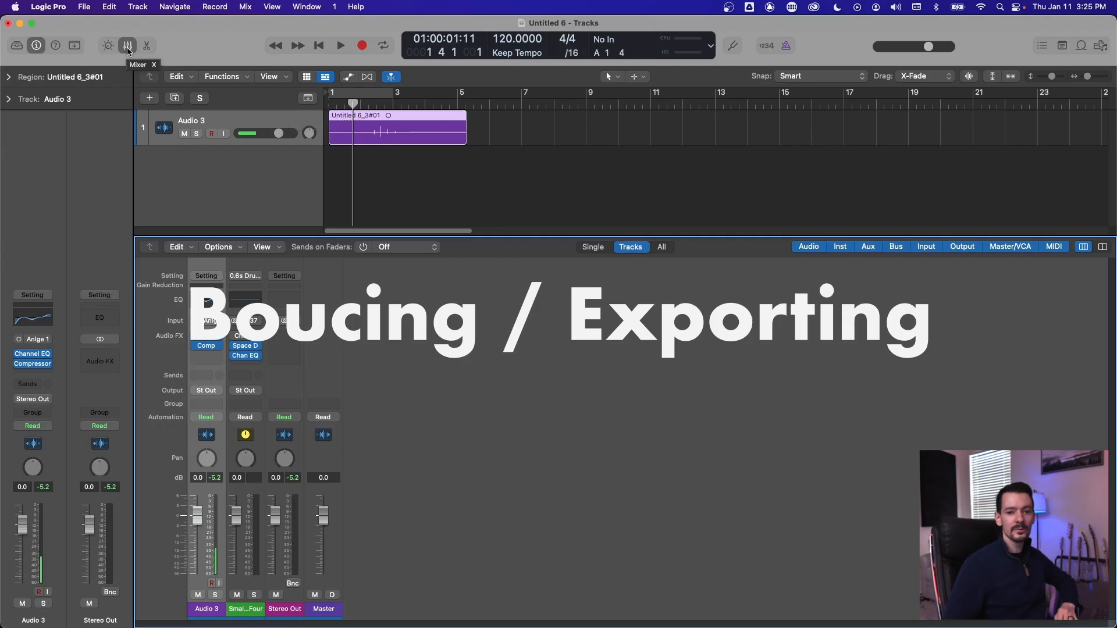
Turn on the cycle area at bar 1, extend it just past the Audio 3 region's end, and switch cycling off
left_click(589, 201)
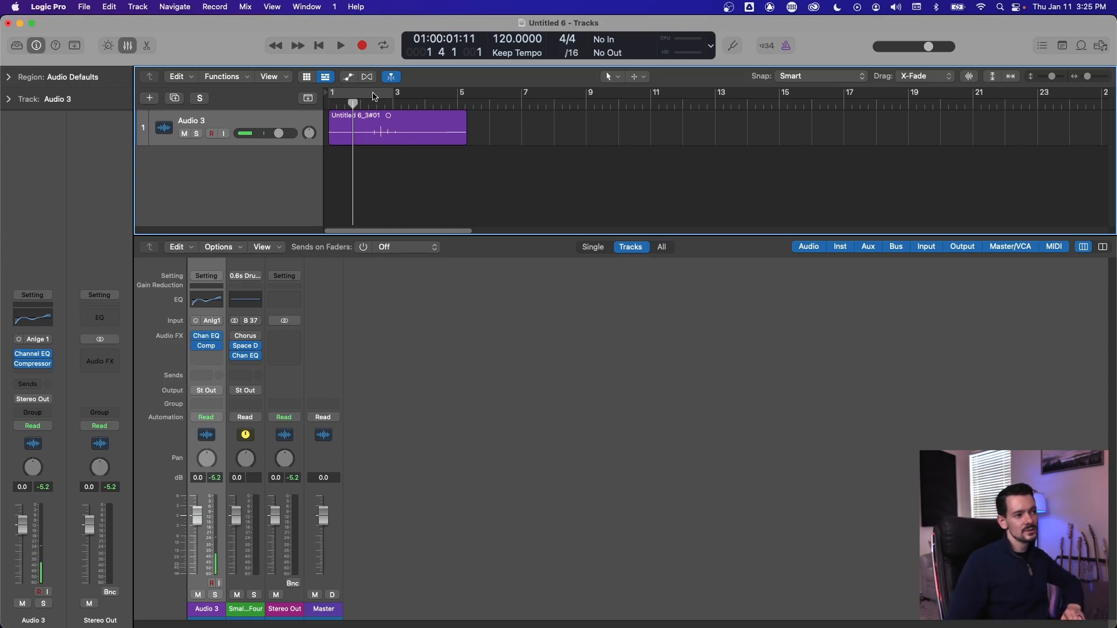
left_click(374, 96)
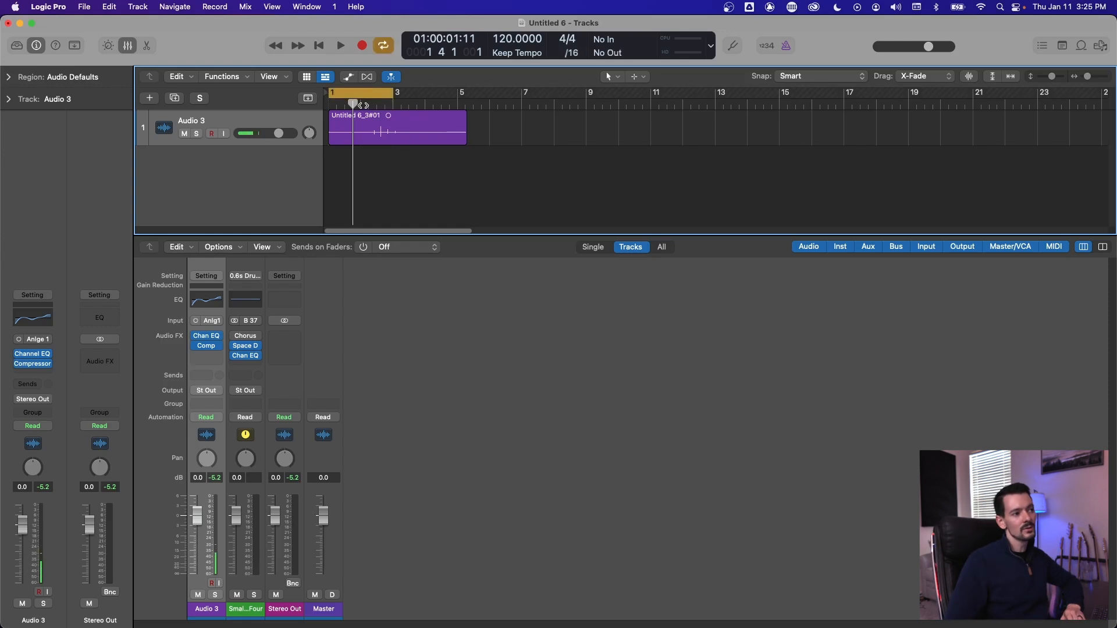
mouse_move(364, 93)
left_mouse_down()
mouse_move(416, 92)
mouse_move(358, 93)
left_mouse_up()
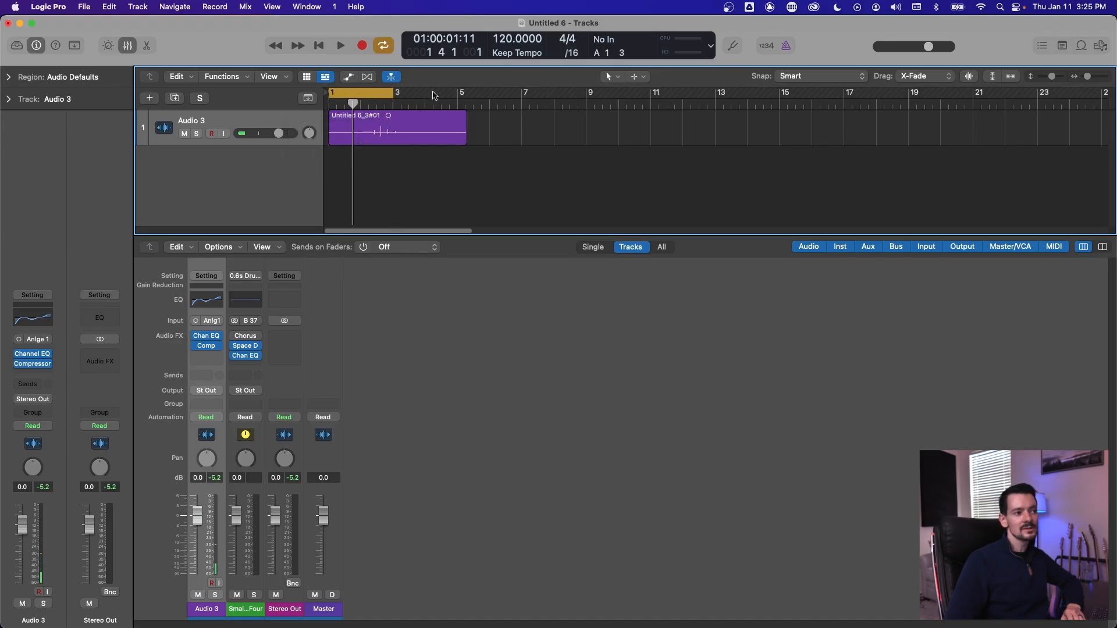
left_click_drag(391, 95, 470, 101)
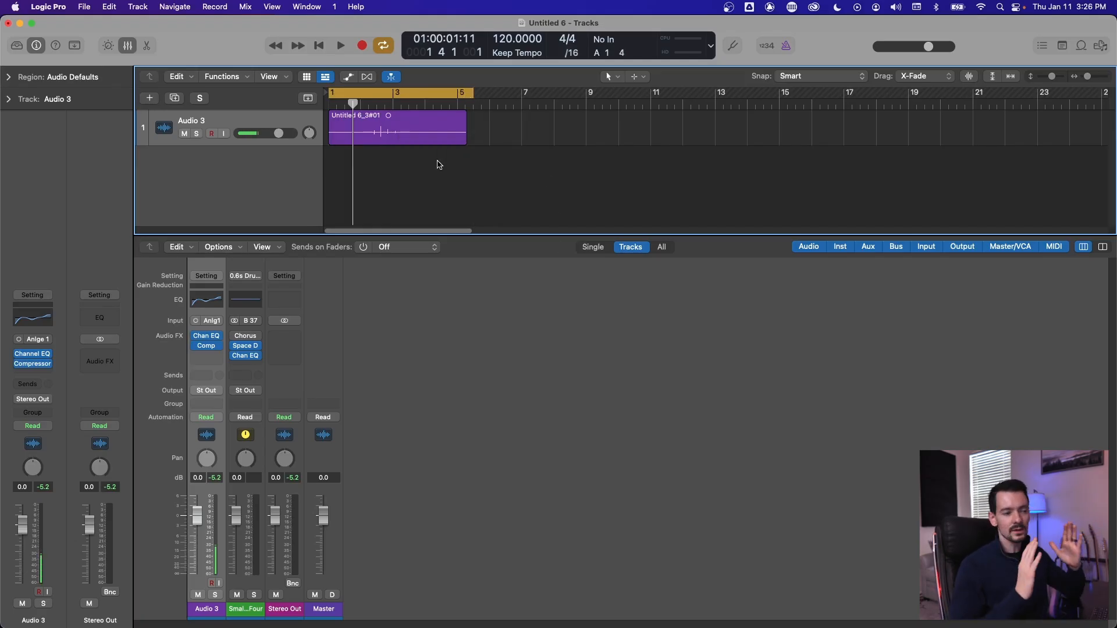
left_click(427, 97)
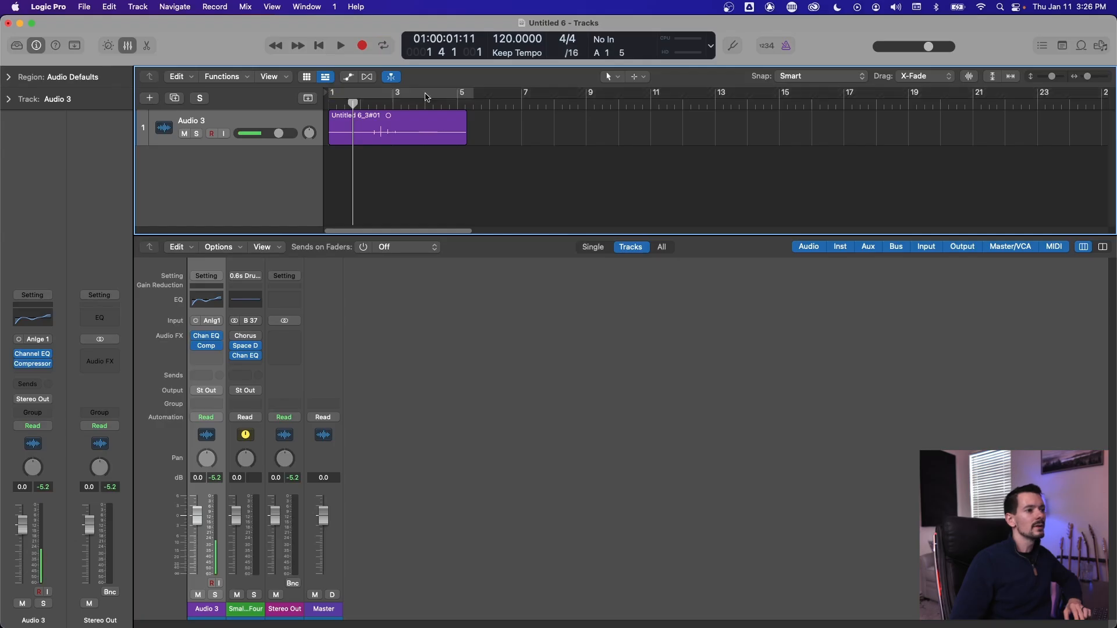
Open the bounce settings for the Audio 3 region and review the MP3, M4A: AAC, Burn to CD / DVD and PCM destinations
left_click(416, 137)
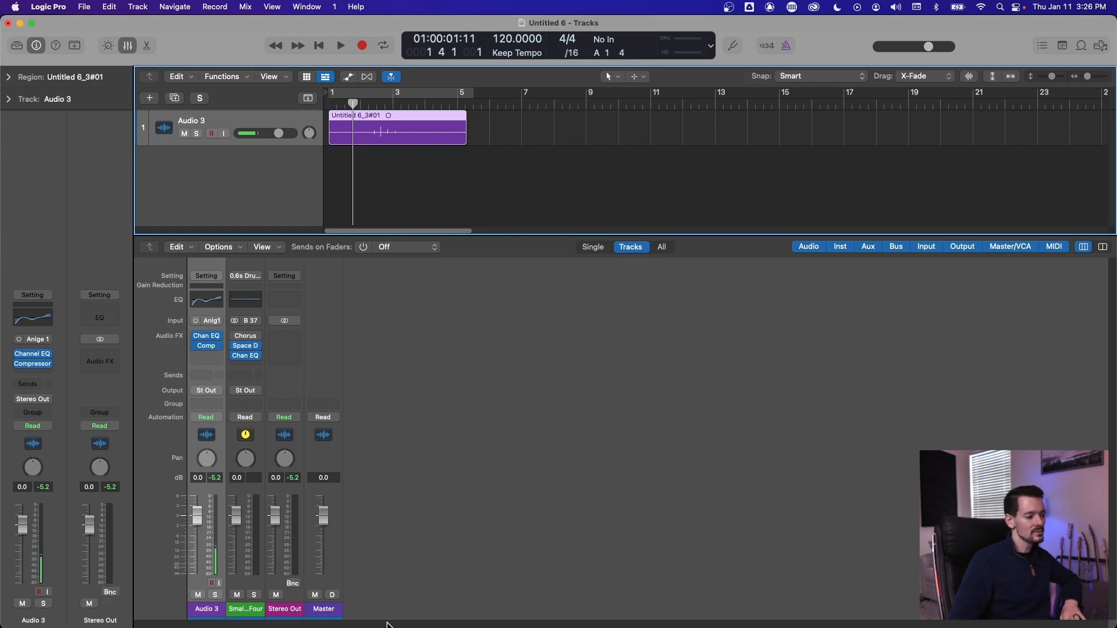
key("super+b")
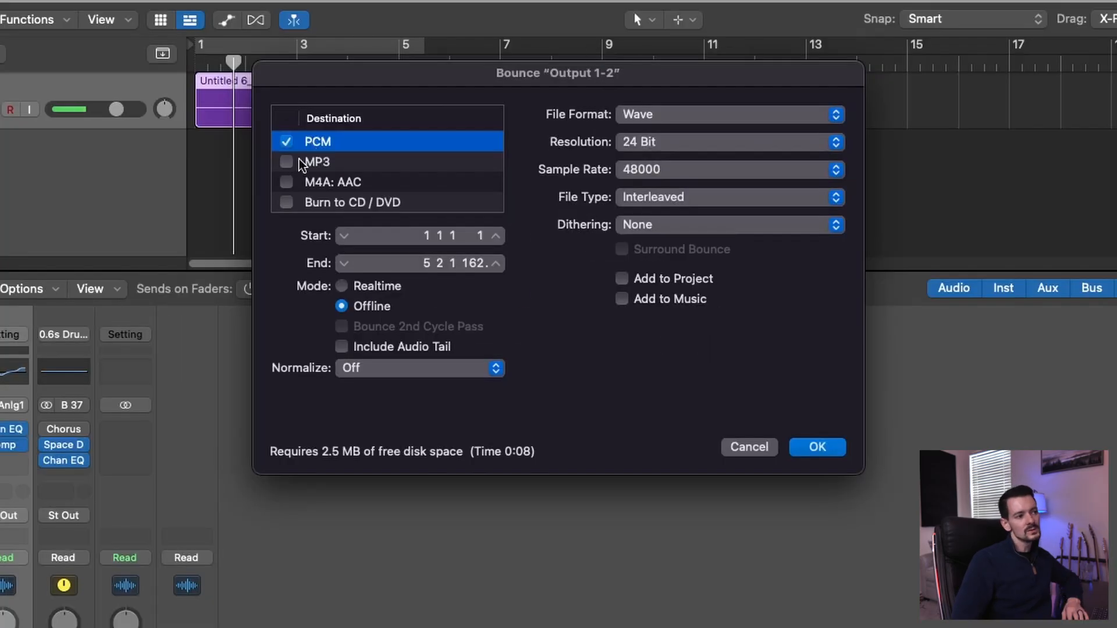
left_click(445, 166)
left_click(381, 184)
left_click(382, 202)
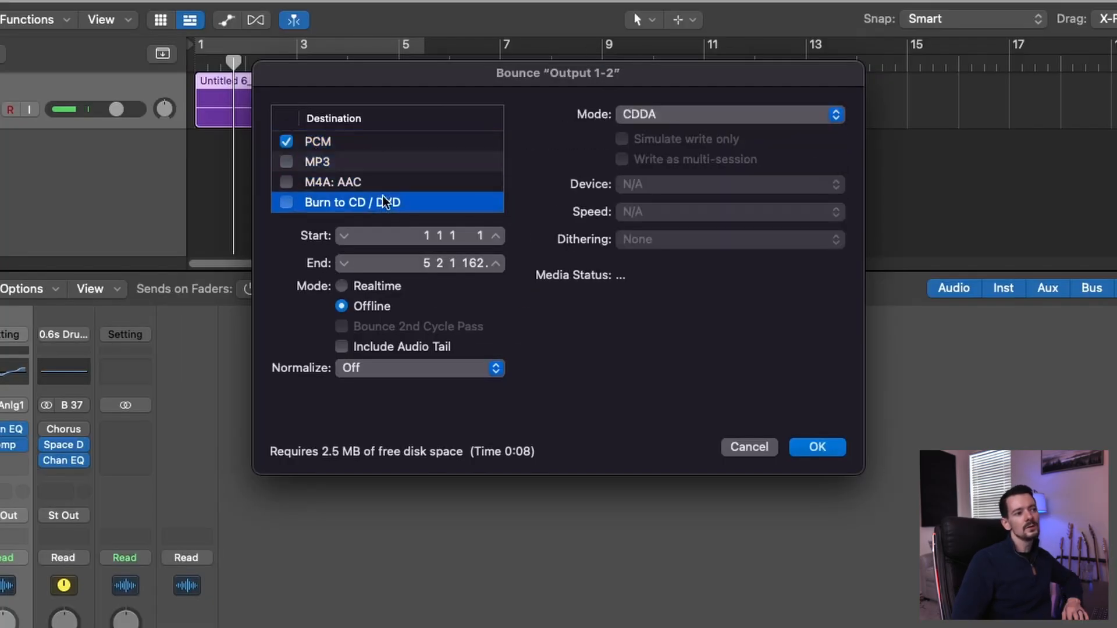
left_click(379, 158)
left_click(377, 142)
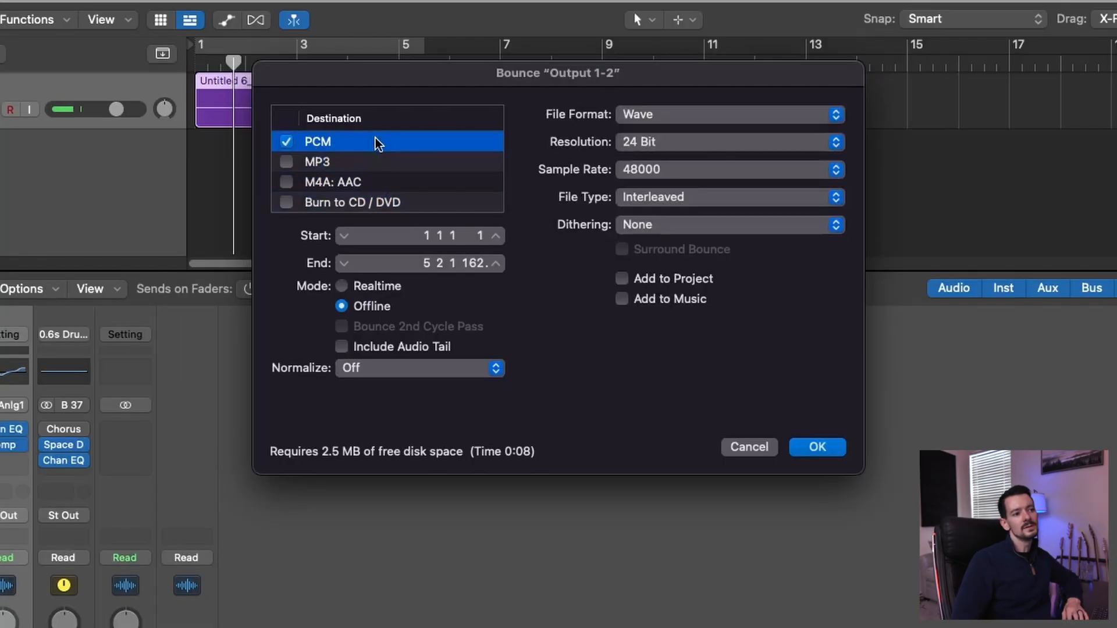
Enable MP3 alongside PCM as a bounce destination, and leave Normalize set to Off
left_click(373, 185)
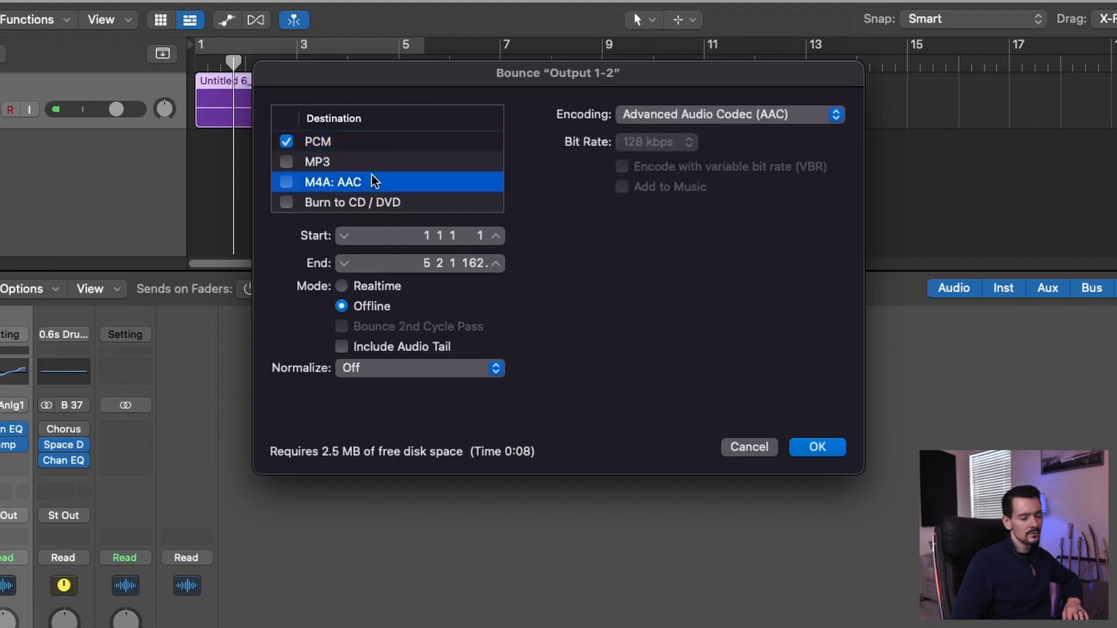
left_click(349, 142)
left_click(287, 162)
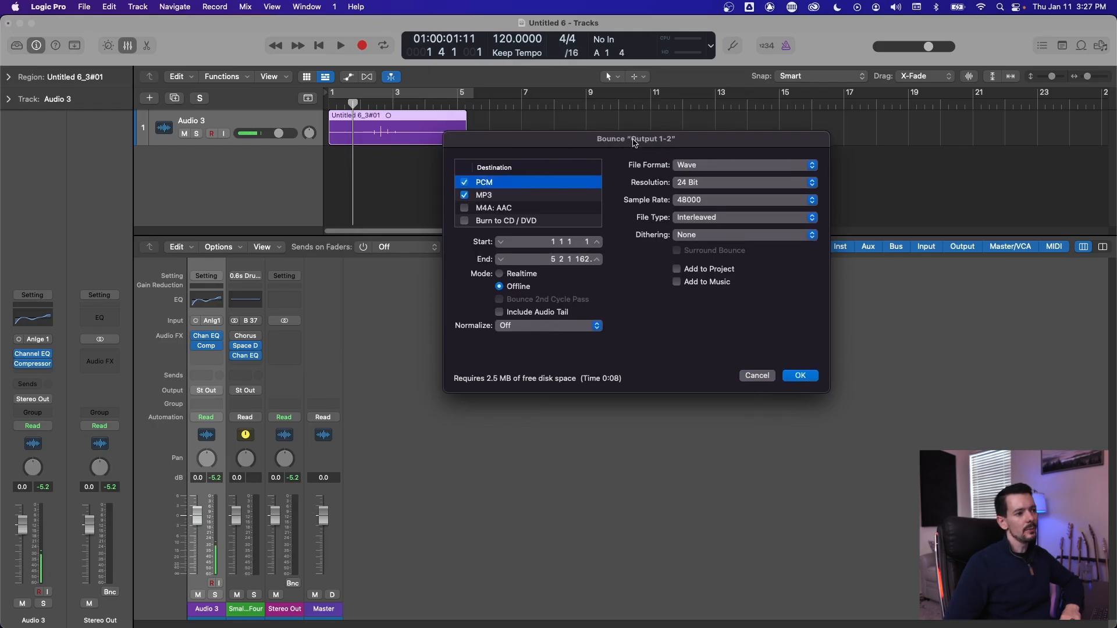
left_click_drag(628, 135, 633, 145)
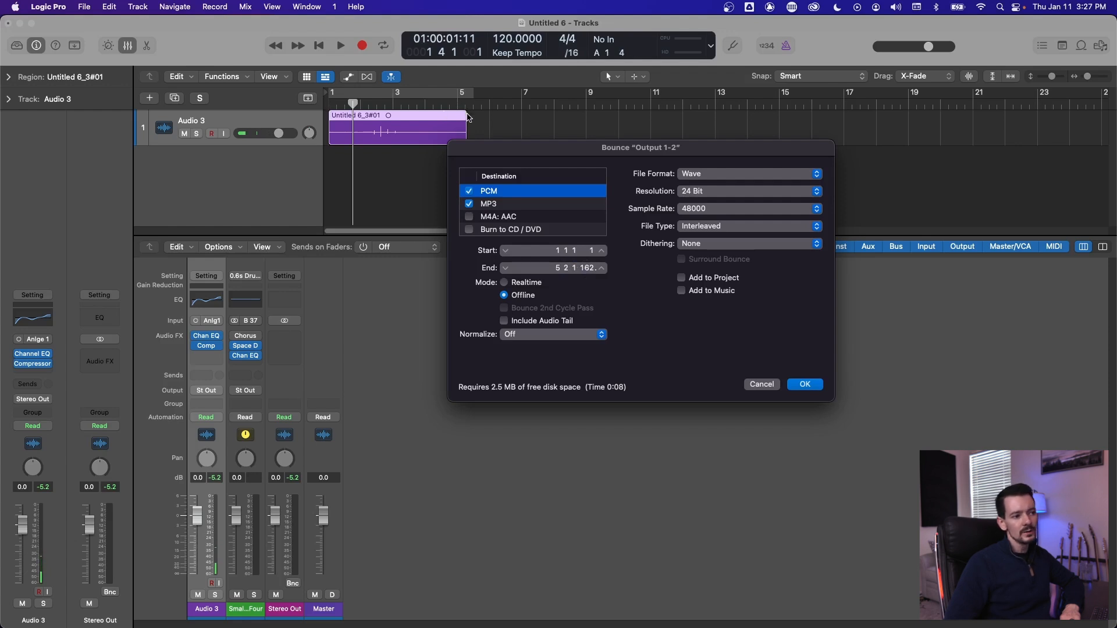
left_click(559, 335)
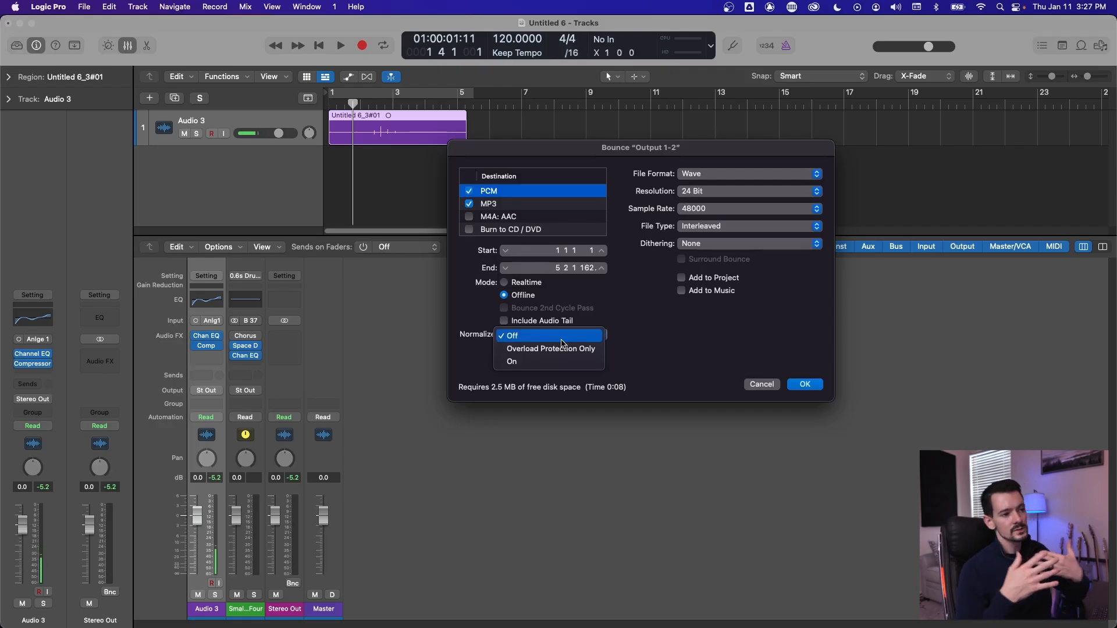
left_click(562, 341)
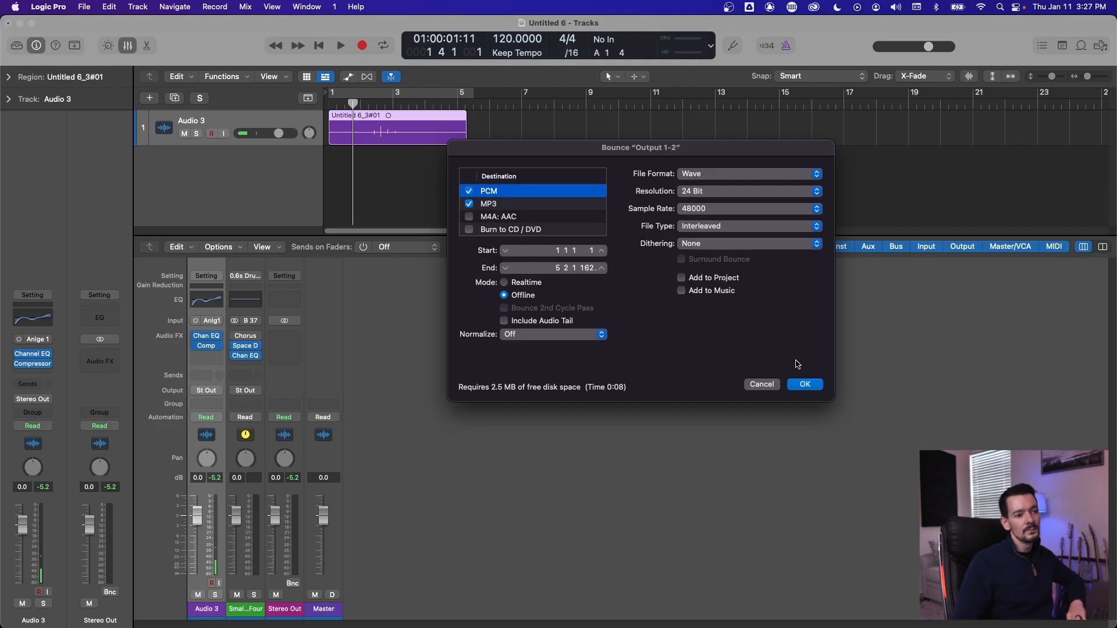
Accept the bounce settings and bounce the audio to the Desktop under the name My Noise
left_click(806, 384)
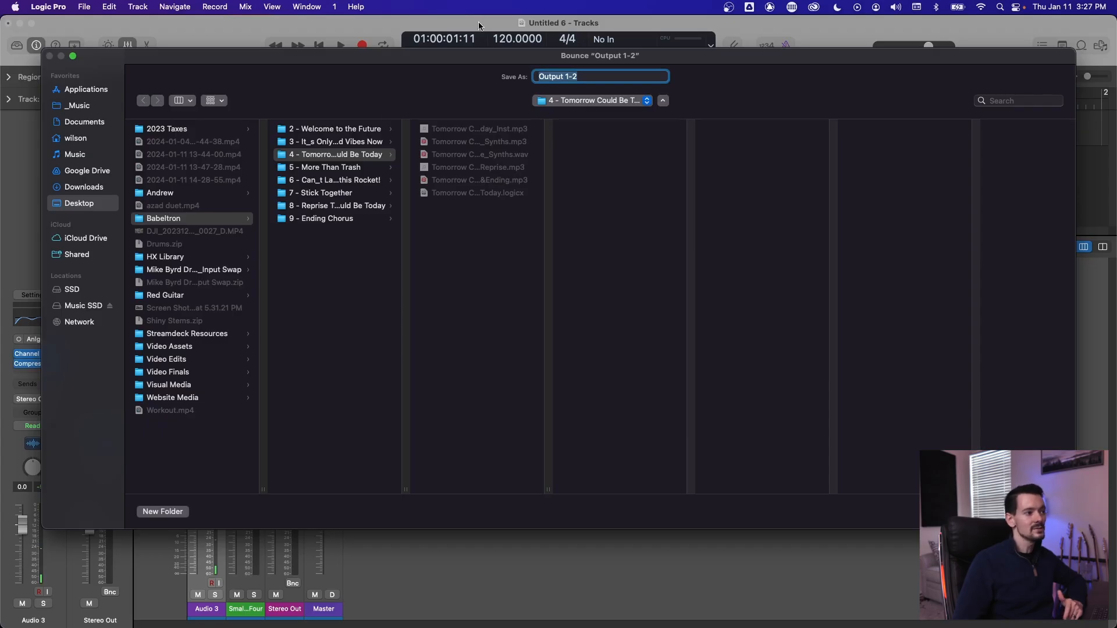
left_click(79, 207)
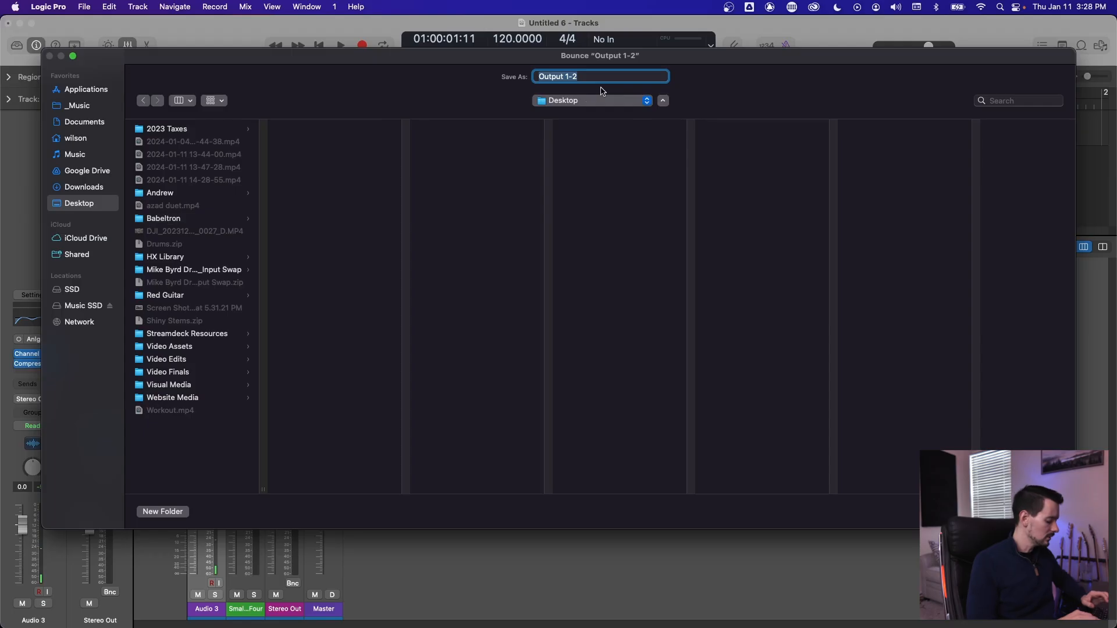
type("My N")
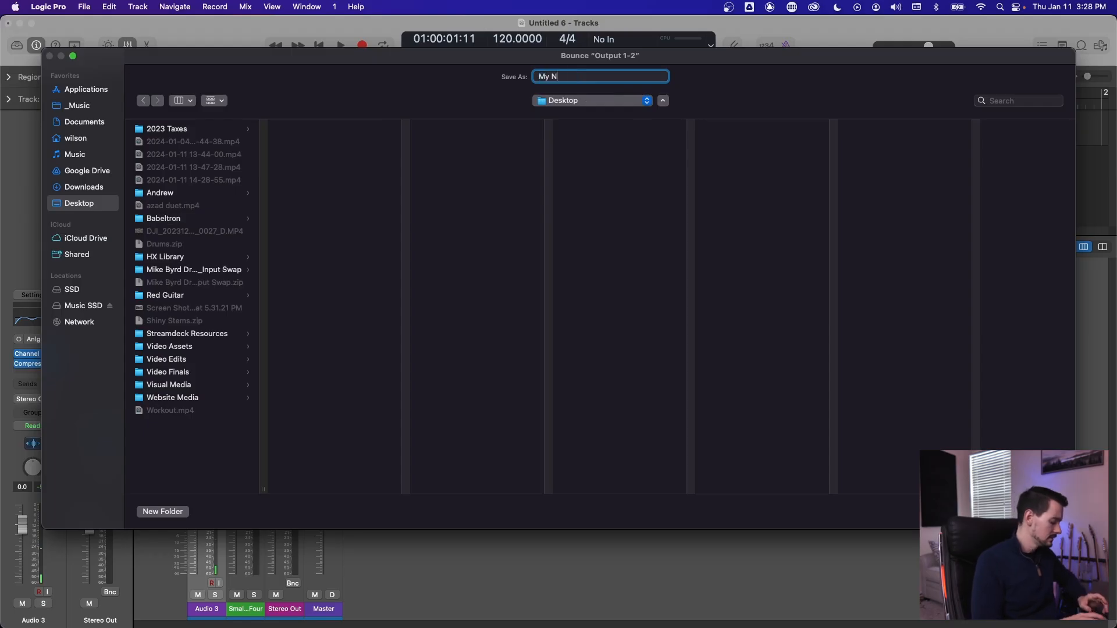
type("oise")
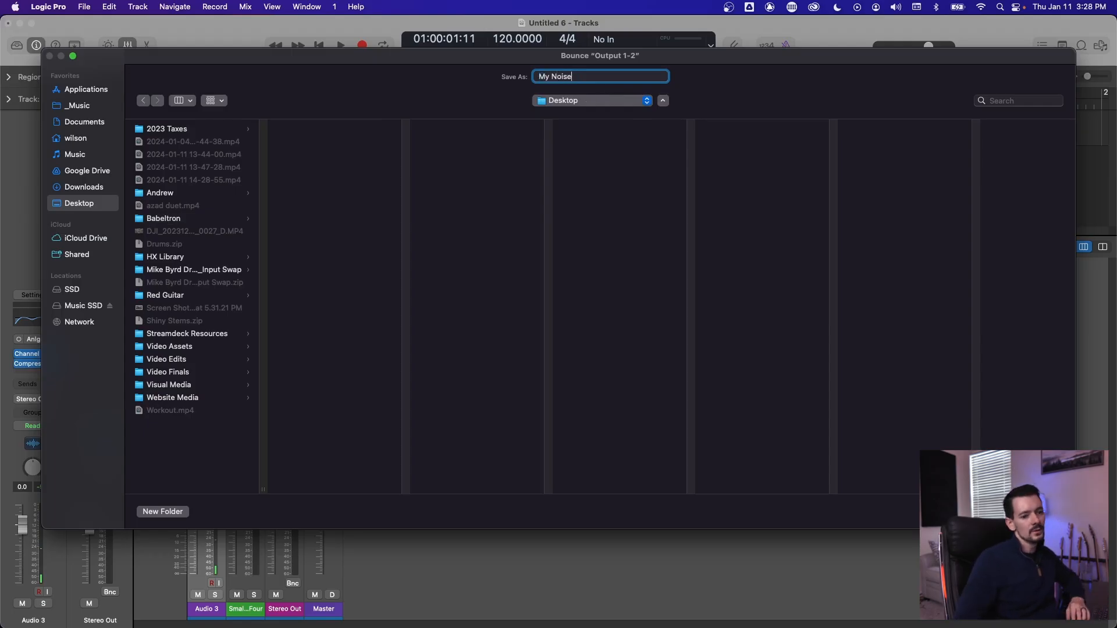
key("Return")
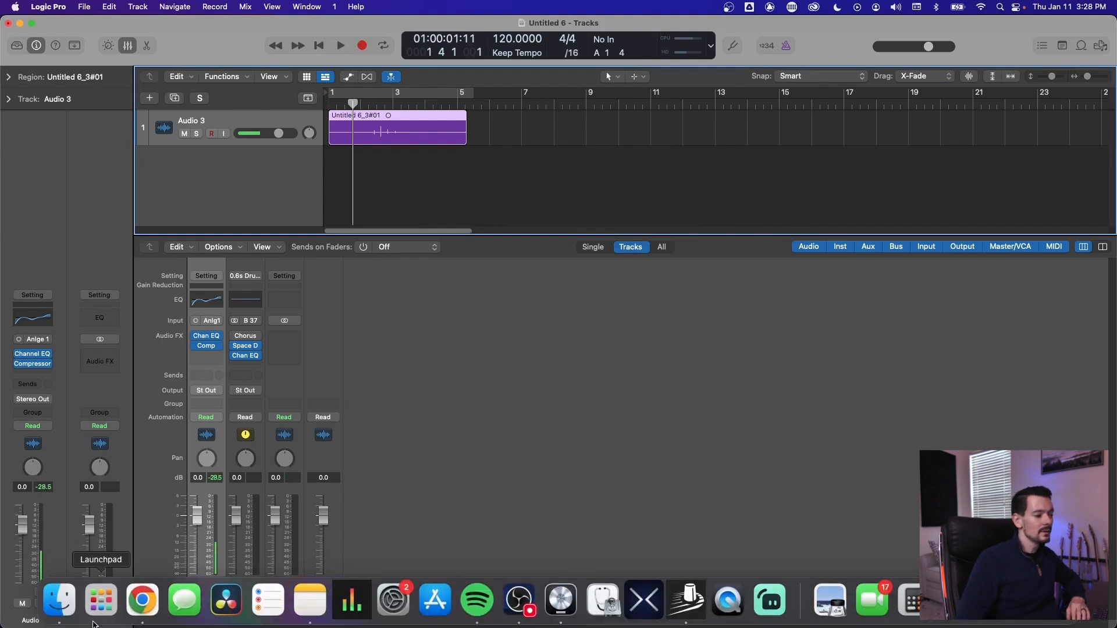
Switch to Finder, check the bounced My Noise.wav and My Noise.mp3 files on the Desktop, and close the window
left_click(60, 616)
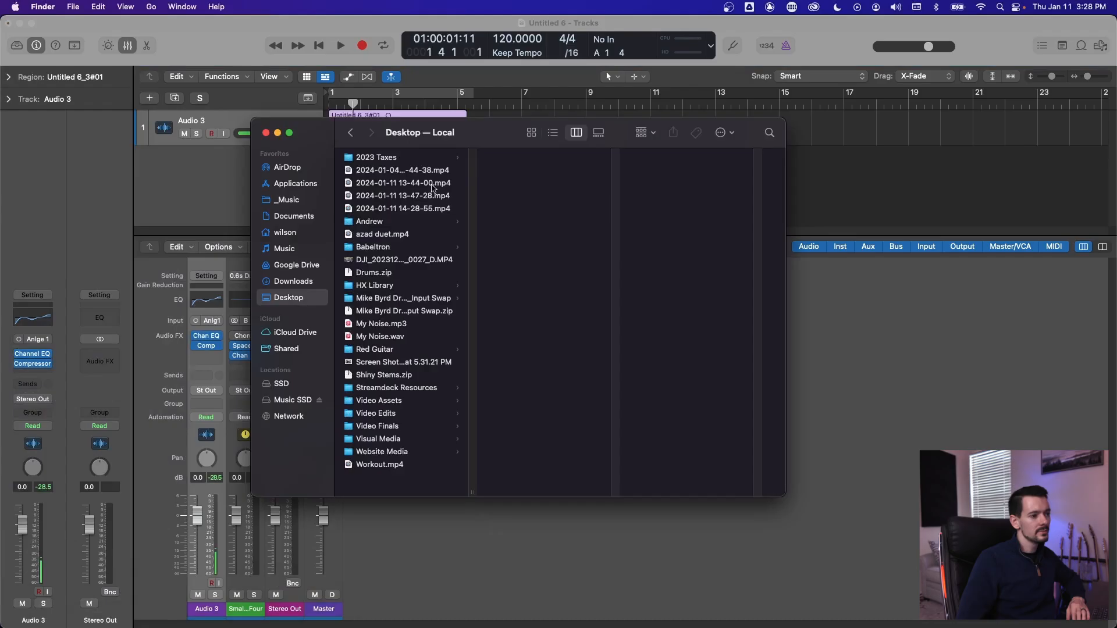
left_click(398, 338)
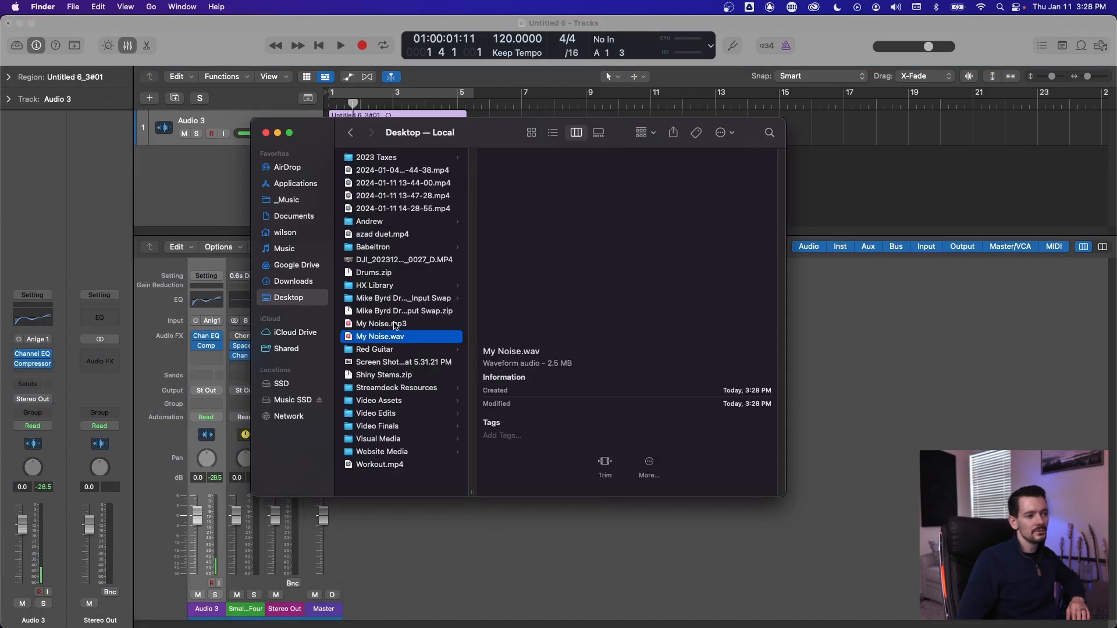
left_click(395, 323)
left_click(397, 337)
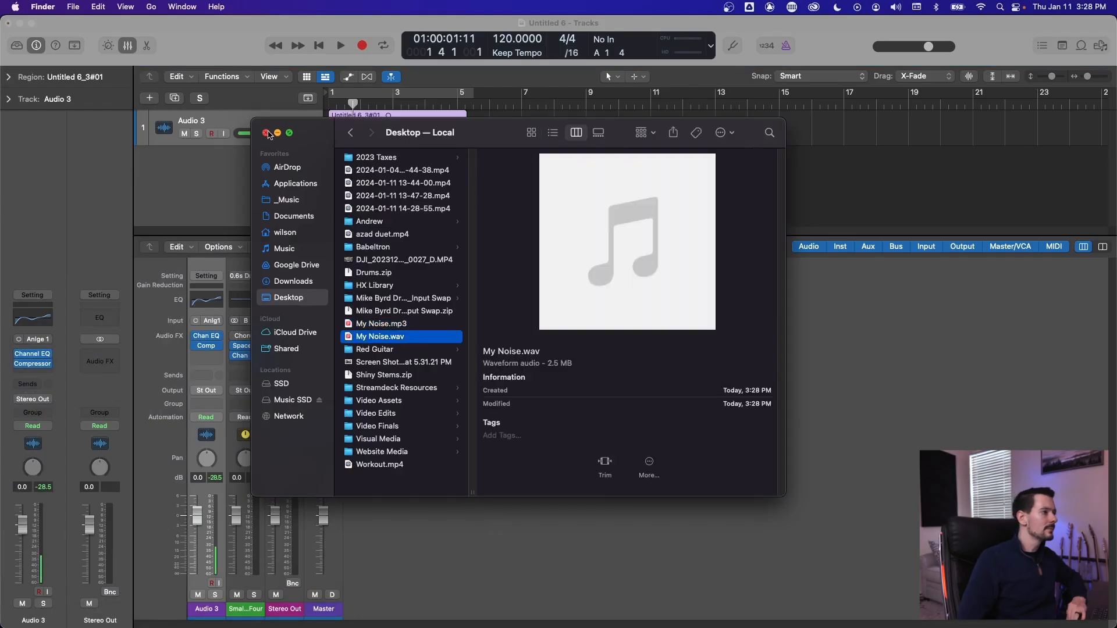
left_click(265, 133)
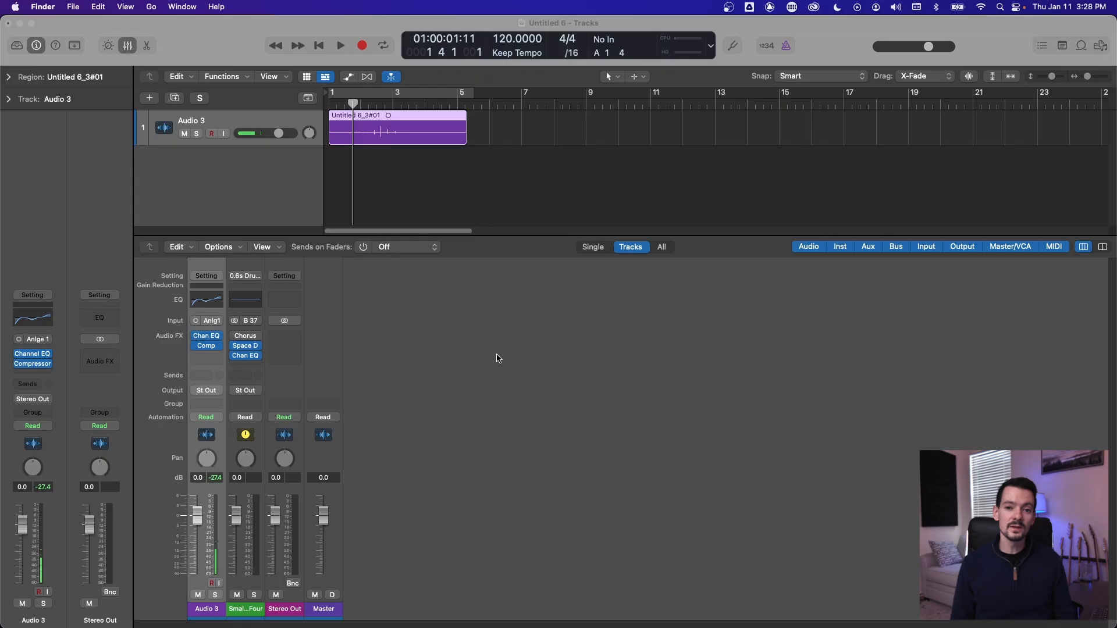